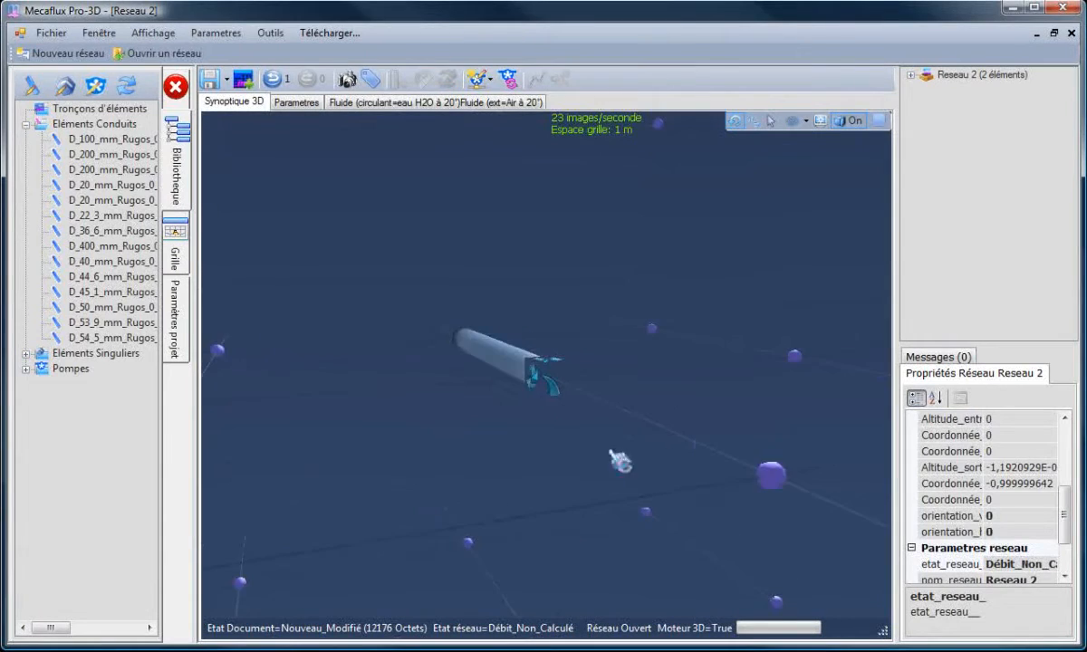
- Create a 135° separation fitting at the outlet of the straight PVC pipe
click(691, 381)
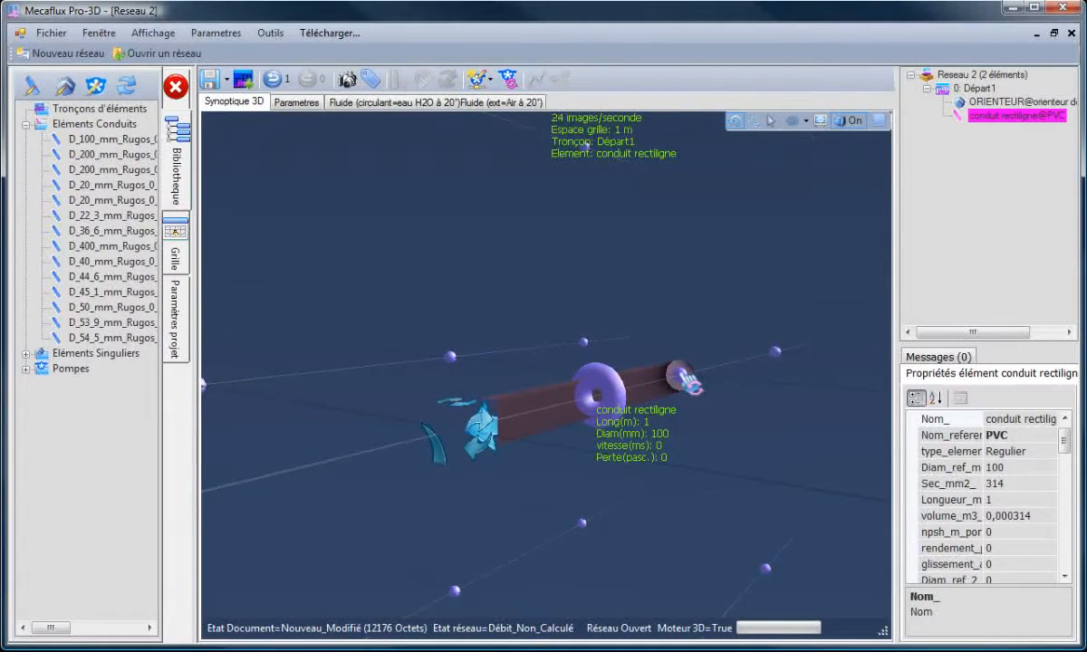
right_click(674, 389)
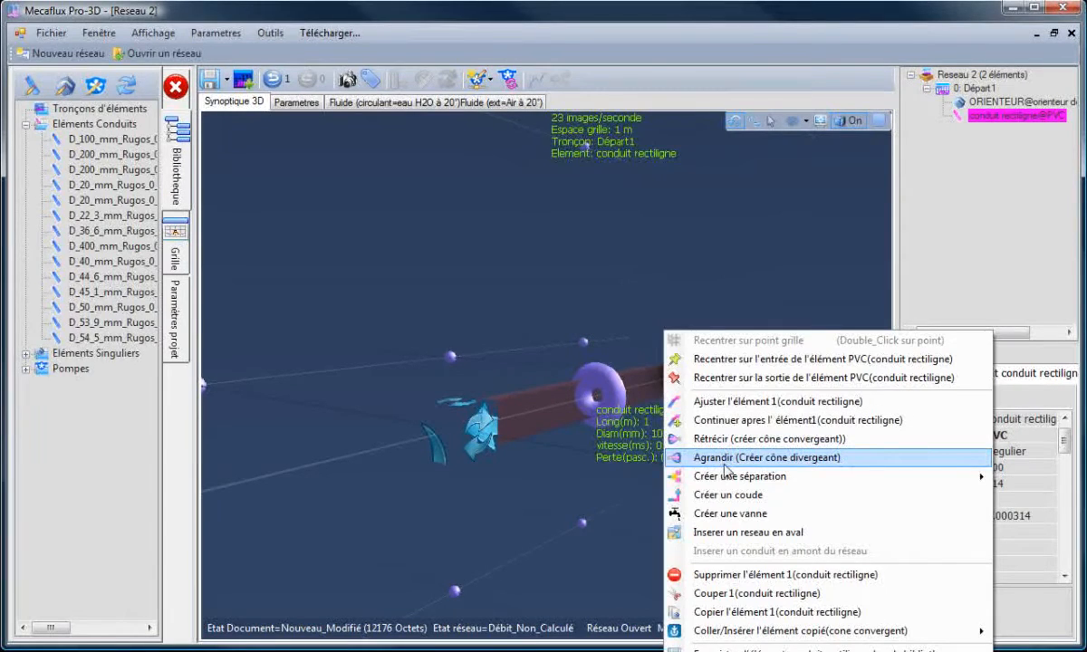
mouse_move(729, 485)
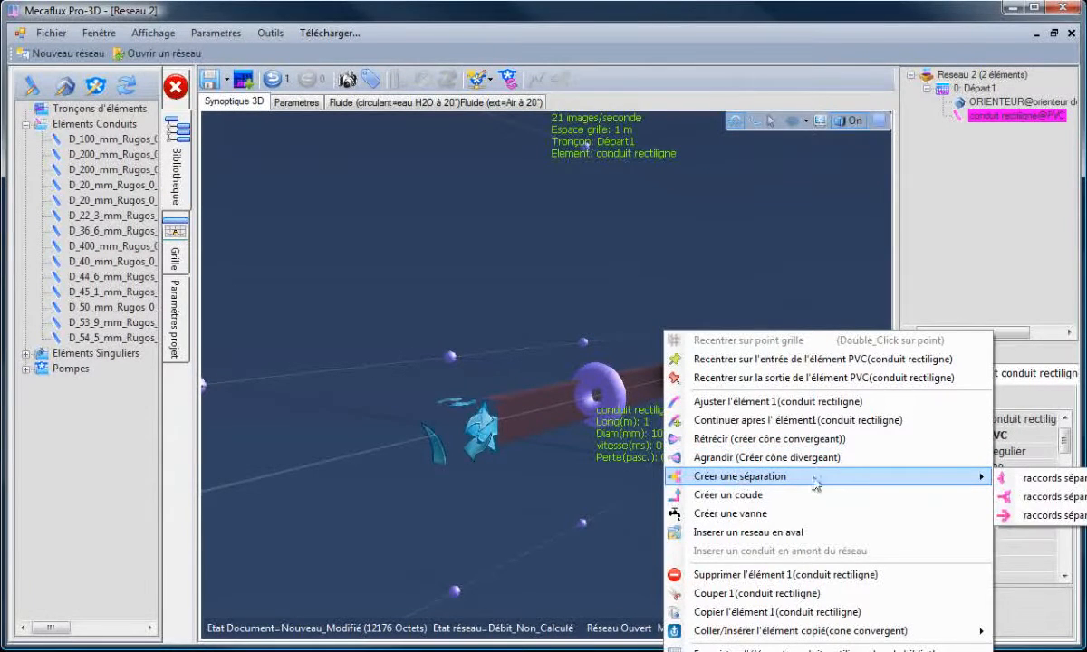
click(1056, 498)
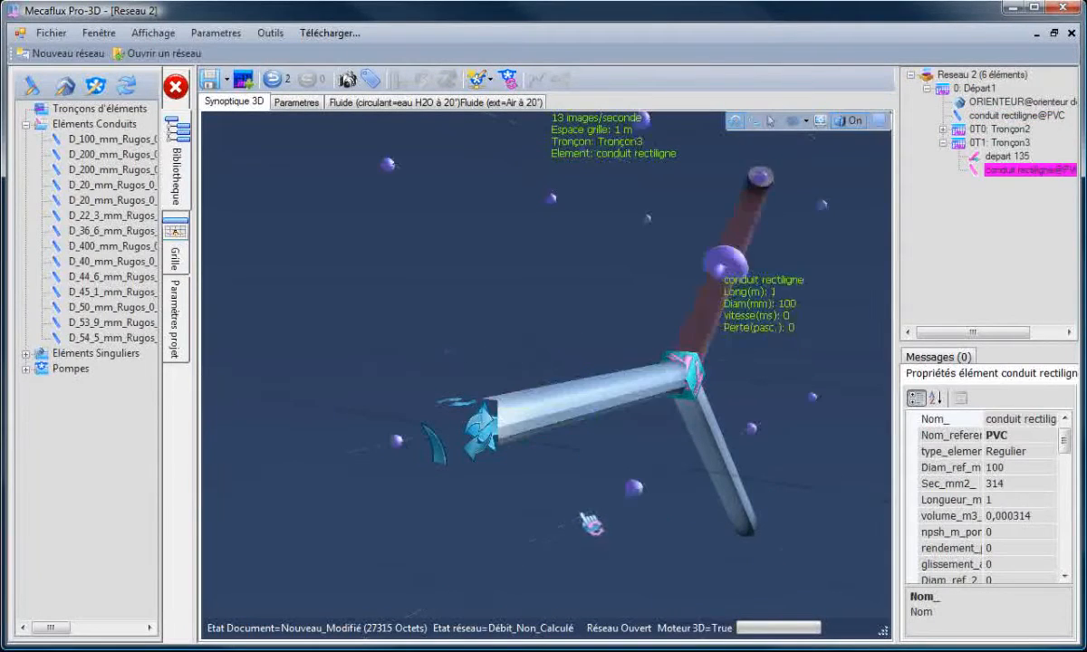
- Adjust the lower branch pipe so its outlet lies at X -2, Y 0, altitude 0
drag(545, 518, 414, 440)
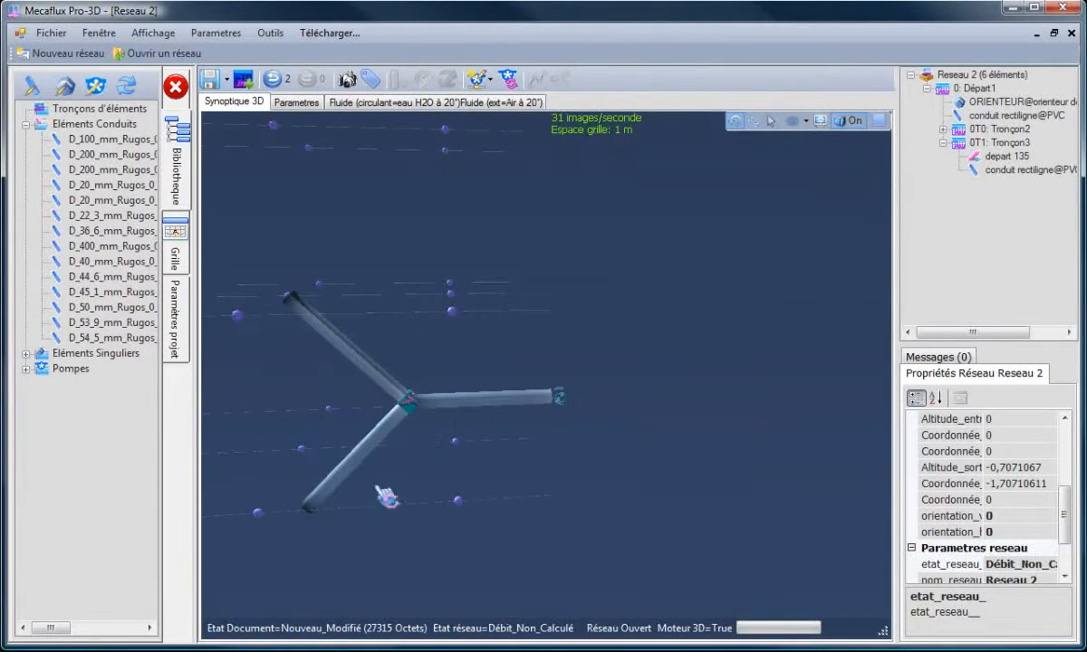
drag(387, 497, 295, 446)
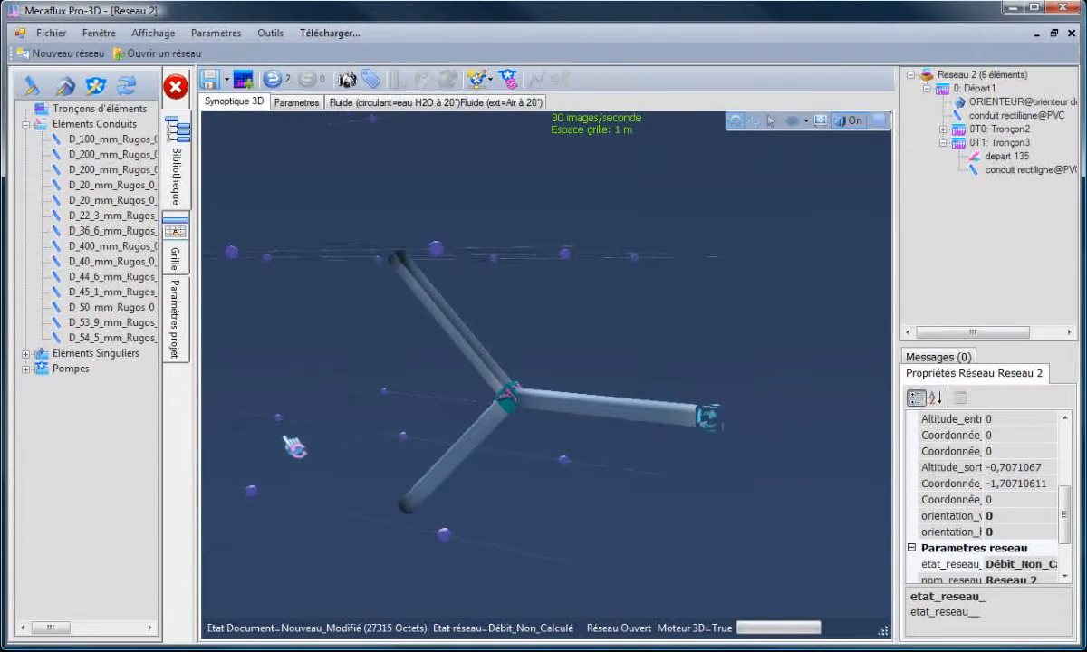
drag(367, 437, 370, 439)
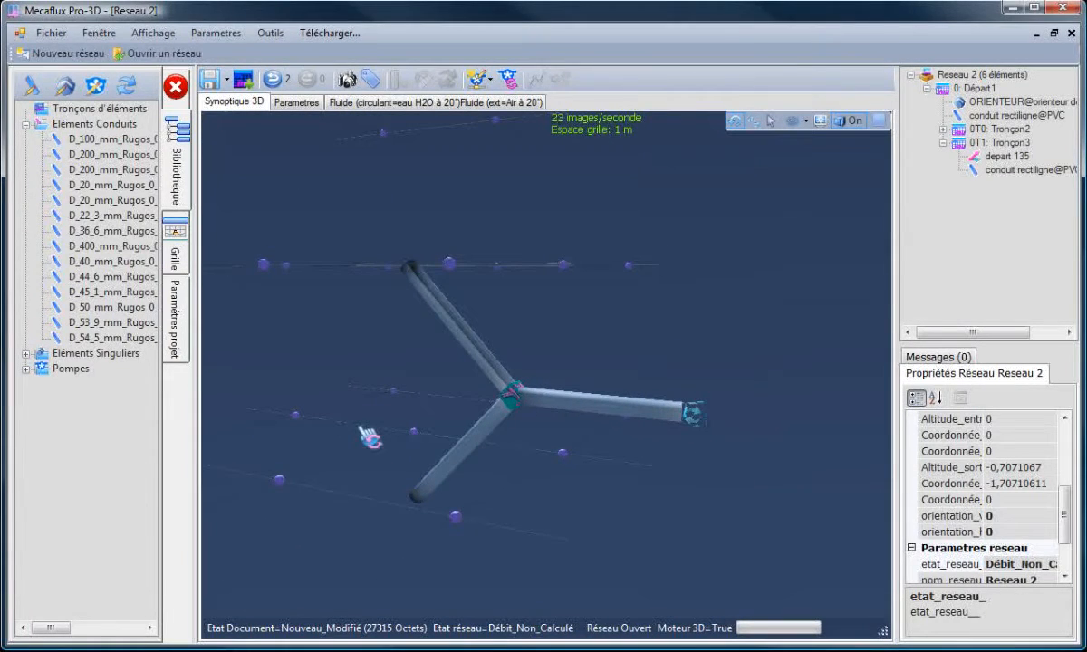
drag(365, 458, 352, 454)
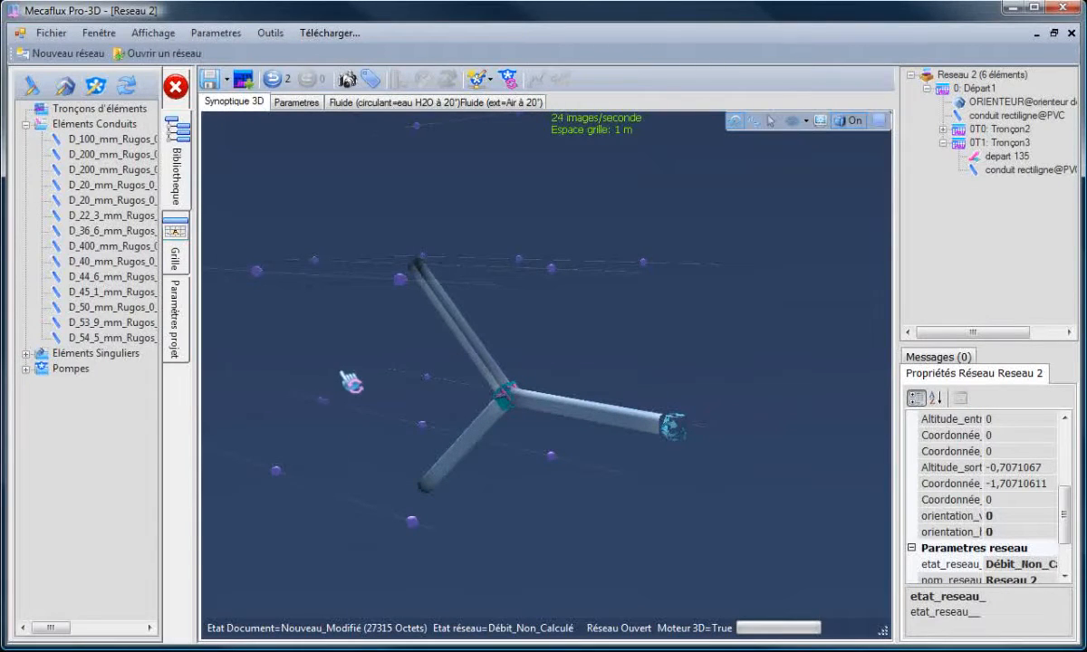
drag(349, 381, 356, 388)
drag(347, 515, 325, 504)
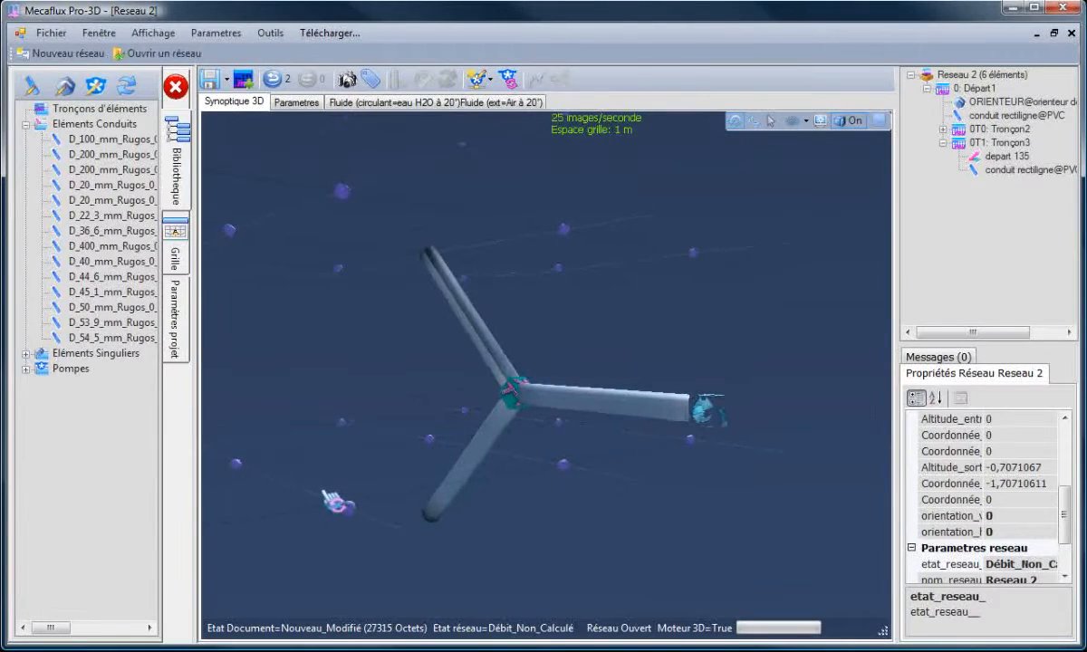
click(504, 432)
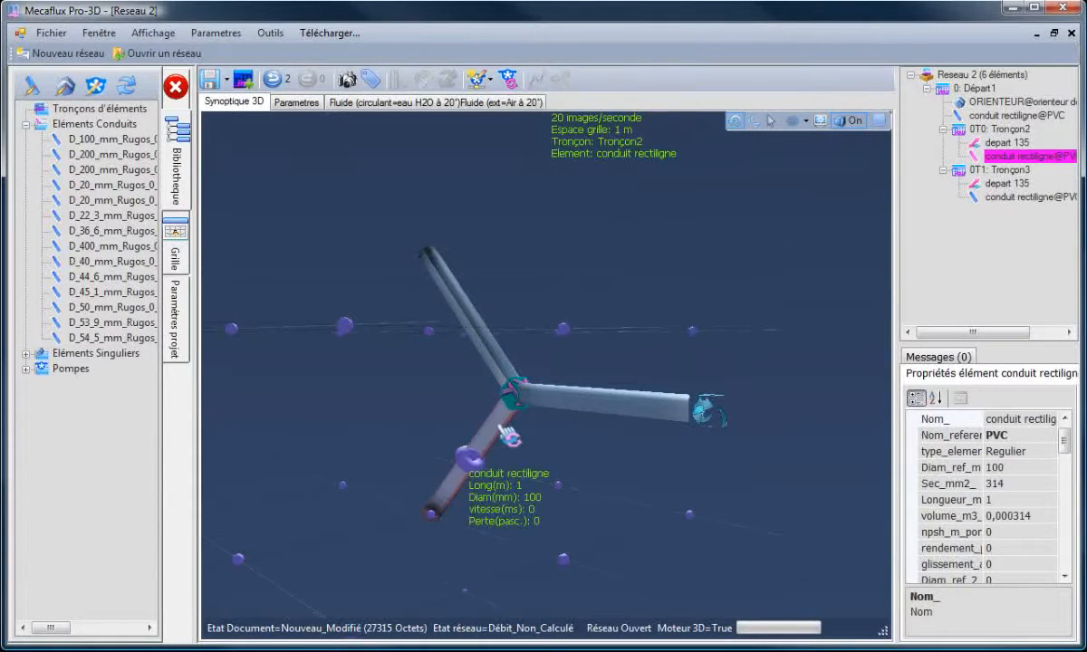
right_click(503, 433)
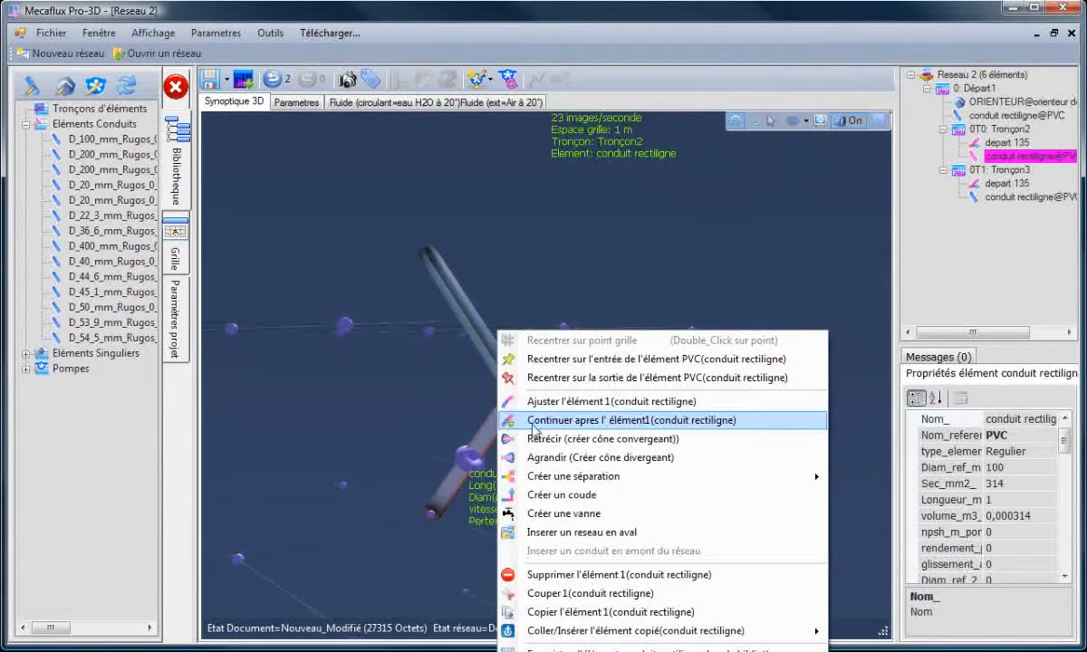
click(577, 405)
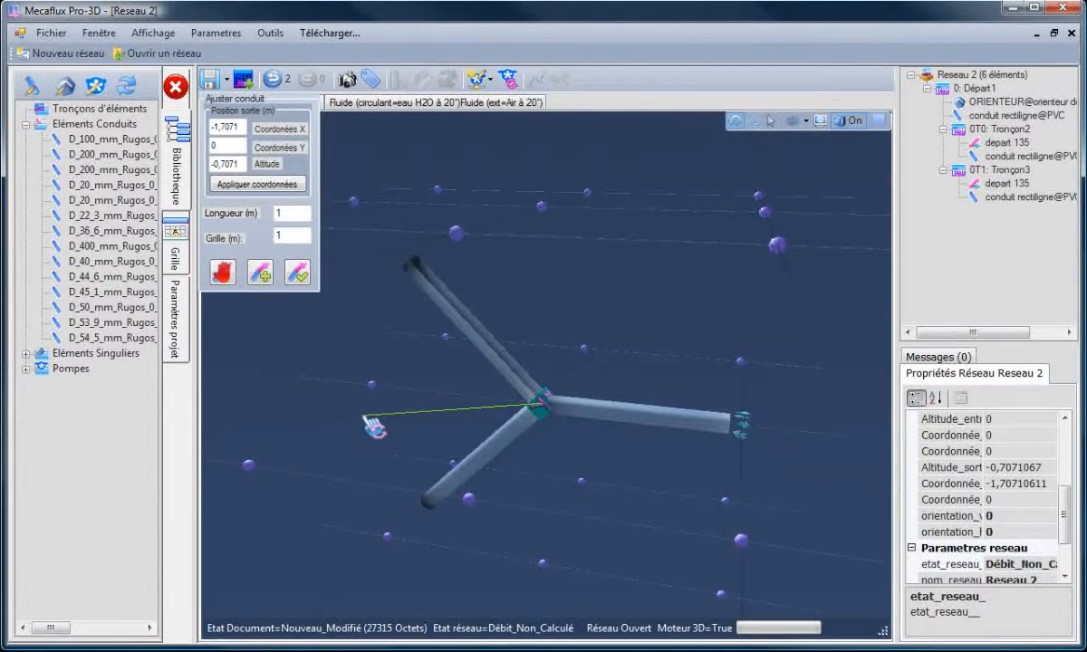
click(373, 387)
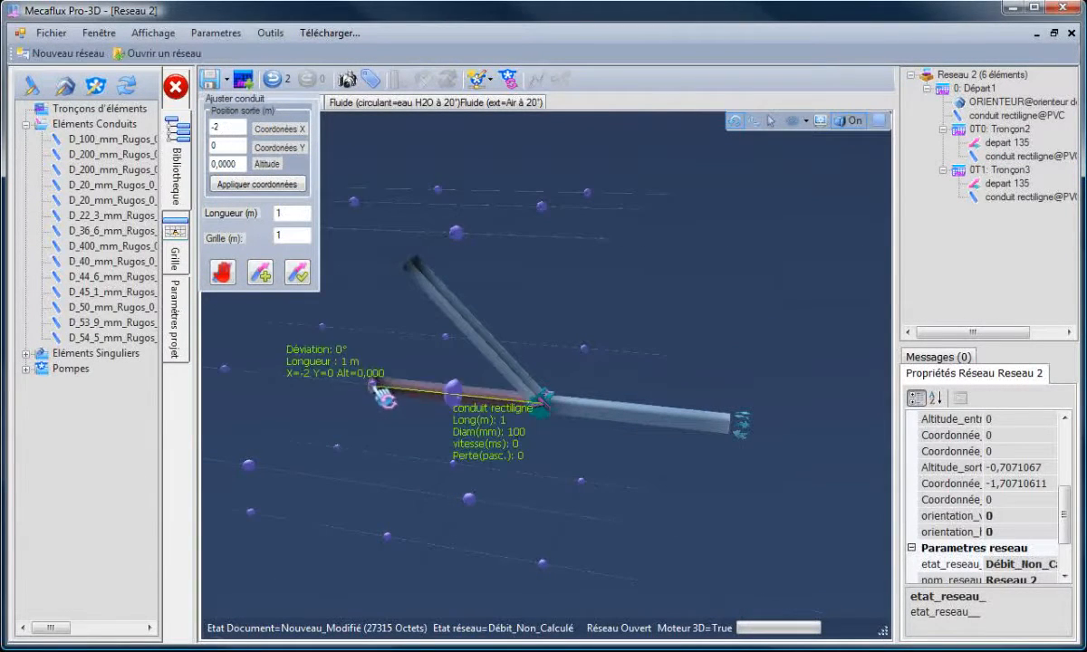
click(297, 272)
- Adjust the other branch pipe so its outlet lies at X -1, Y 1, altitude 0
drag(468, 429, 431, 406)
click(506, 330)
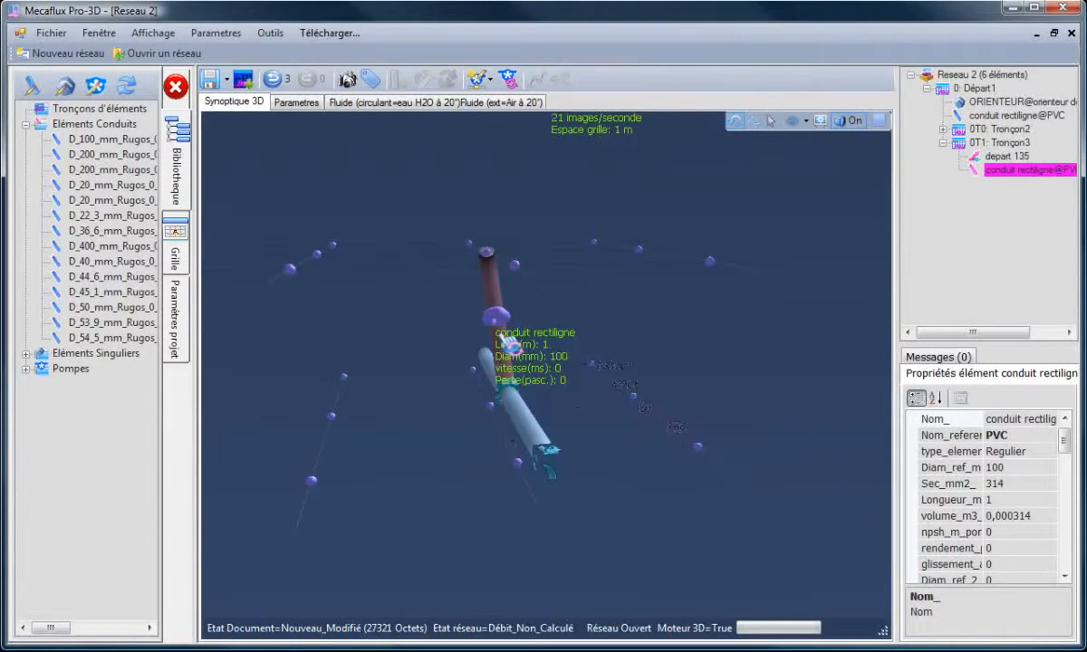
right_click(500, 333)
click(585, 402)
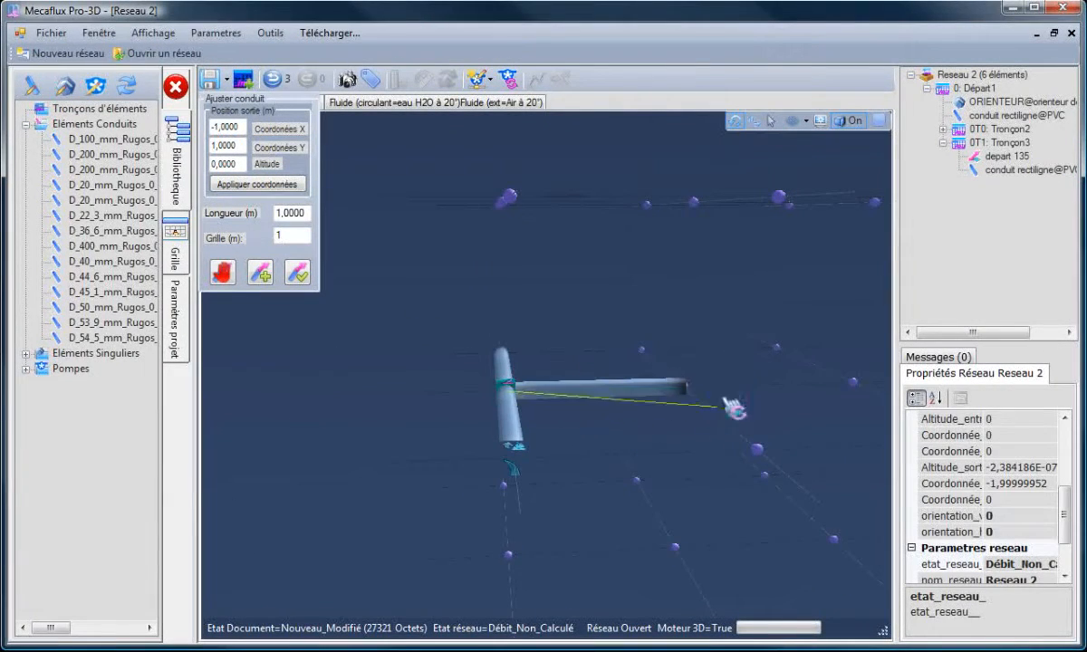
click(298, 273)
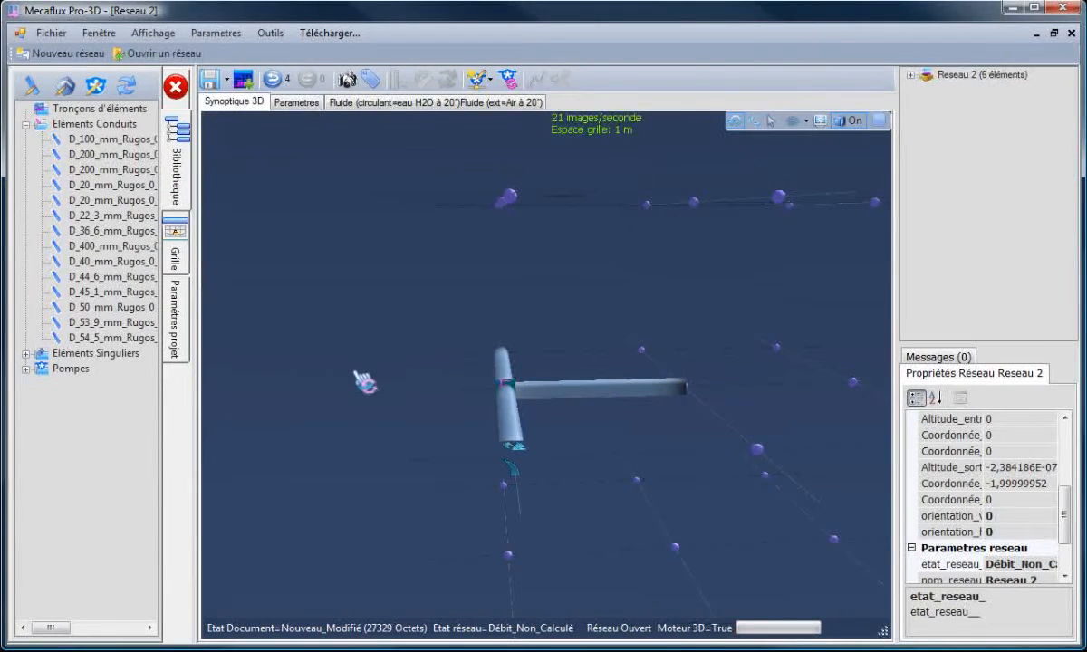
- Inspect the pipes and fittings around the tee junction
drag(392, 381, 662, 485)
click(730, 418)
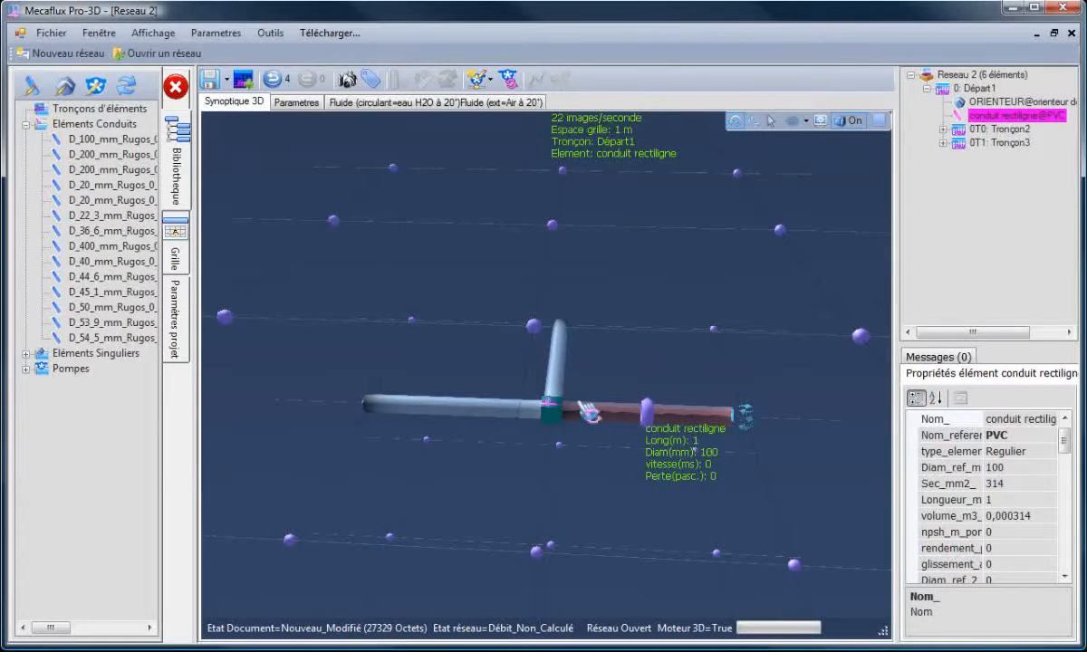
click(527, 414)
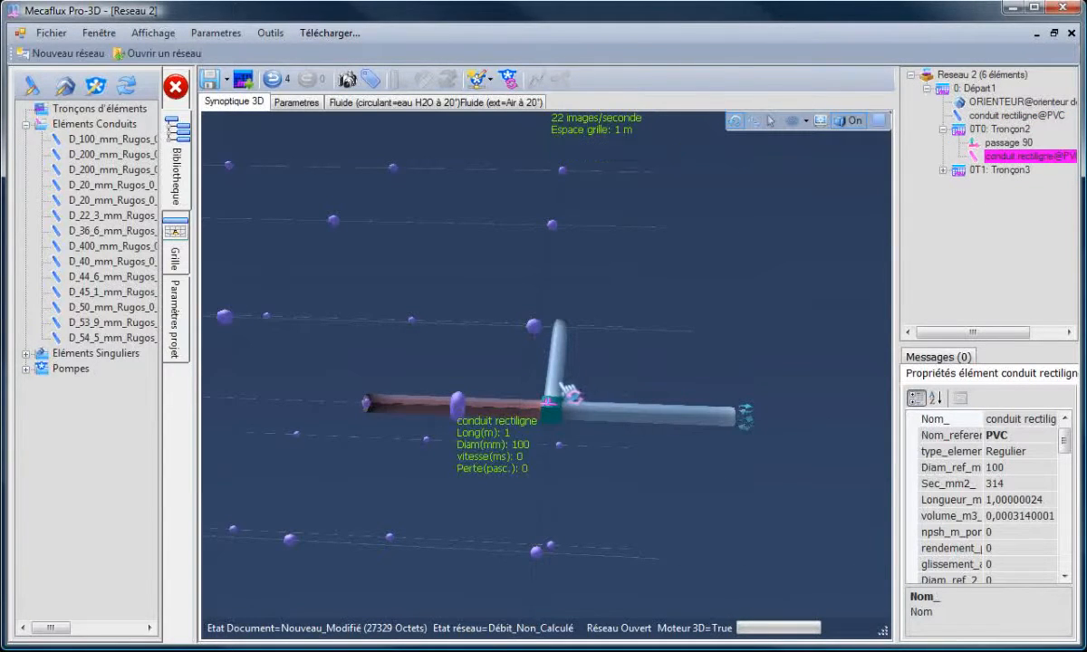
click(556, 385)
click(641, 368)
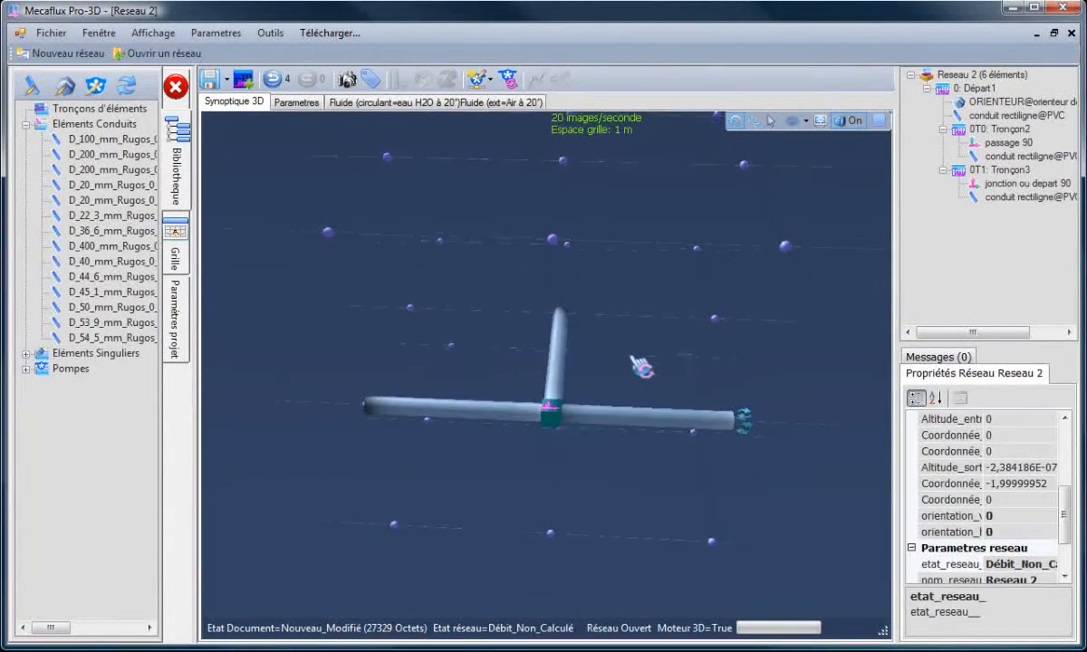
- Create a 135° separation fitting at the end of the left pipe segment
drag(525, 476, 480, 476)
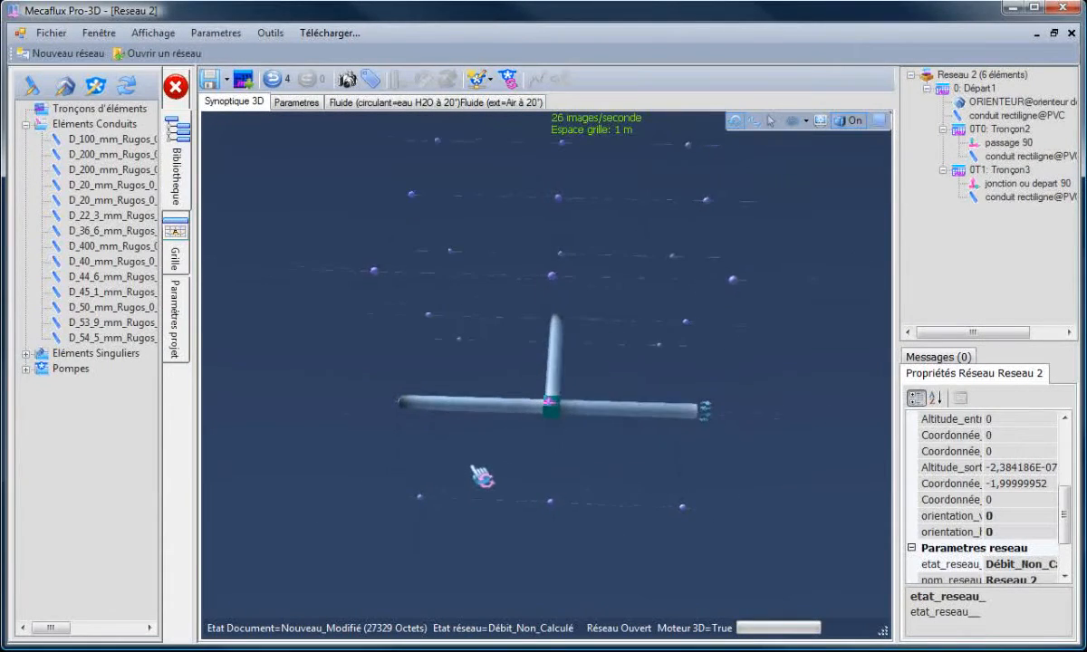
click(439, 412)
right_click(436, 411)
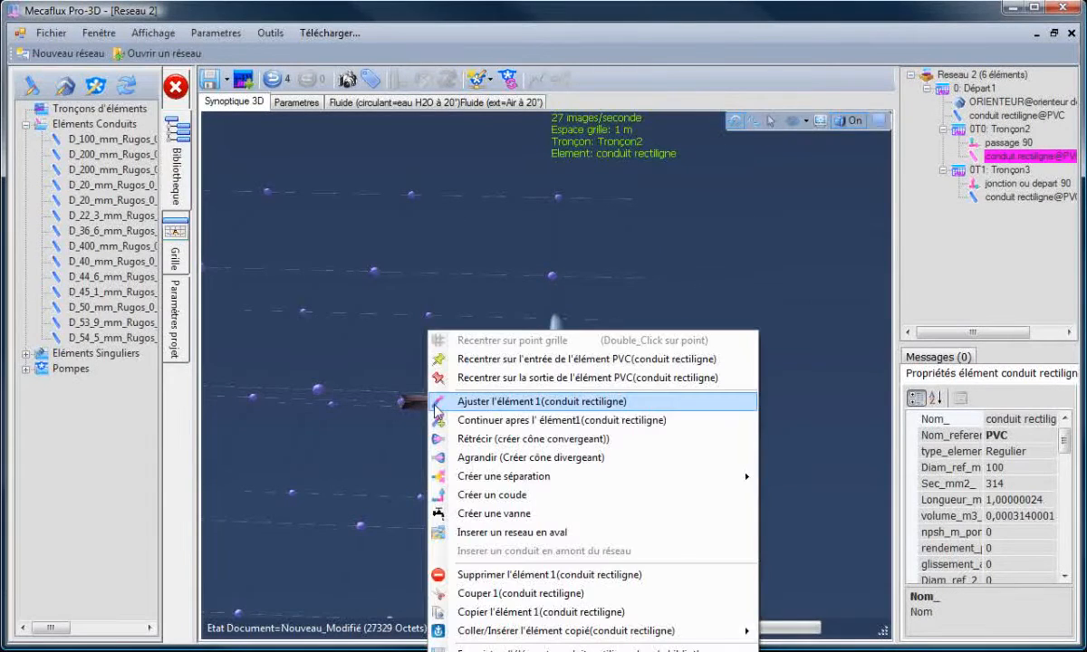
mouse_move(553, 477)
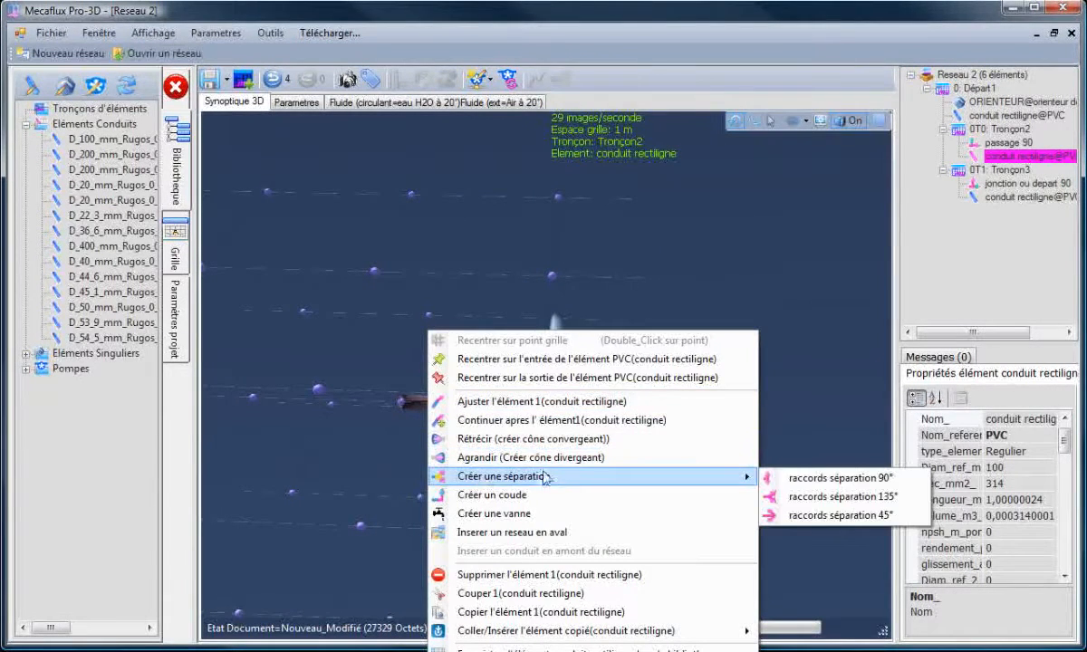
click(834, 497)
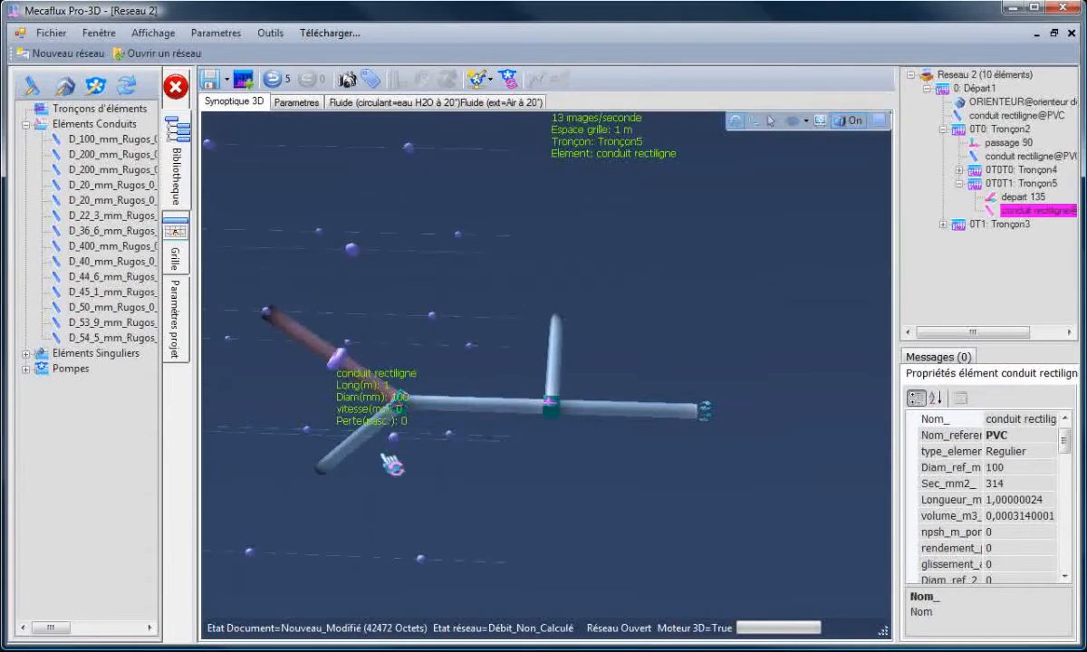
- Adjust the upper new branch pipe so its outlet lies at X -2, Y 1, altitude 0
drag(265, 427, 232, 419)
click(432, 322)
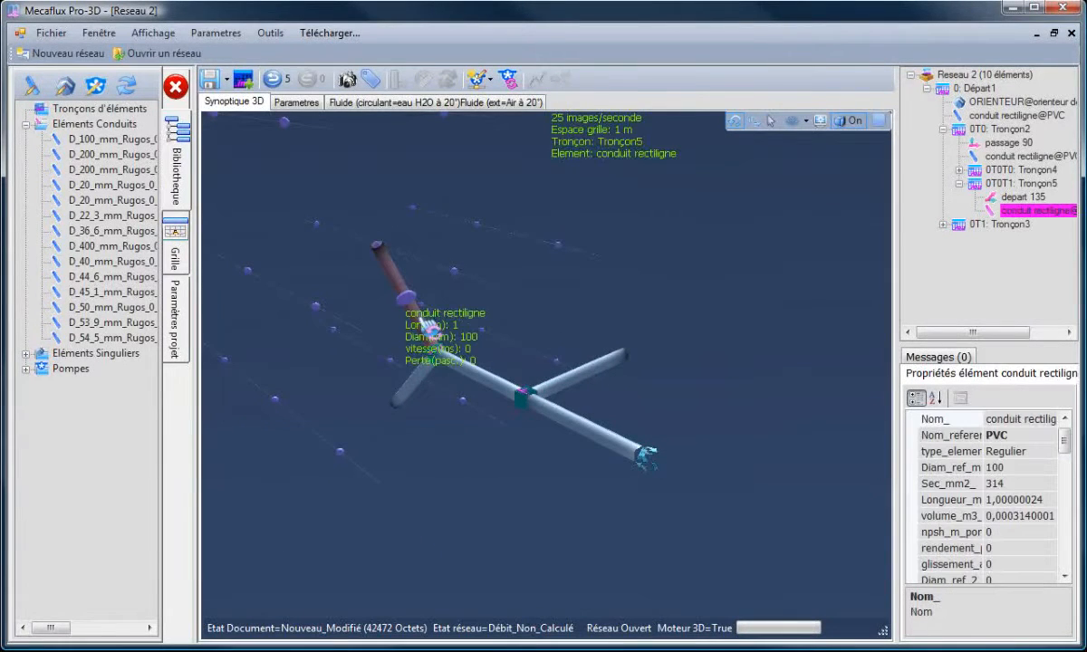
double_click(430, 325)
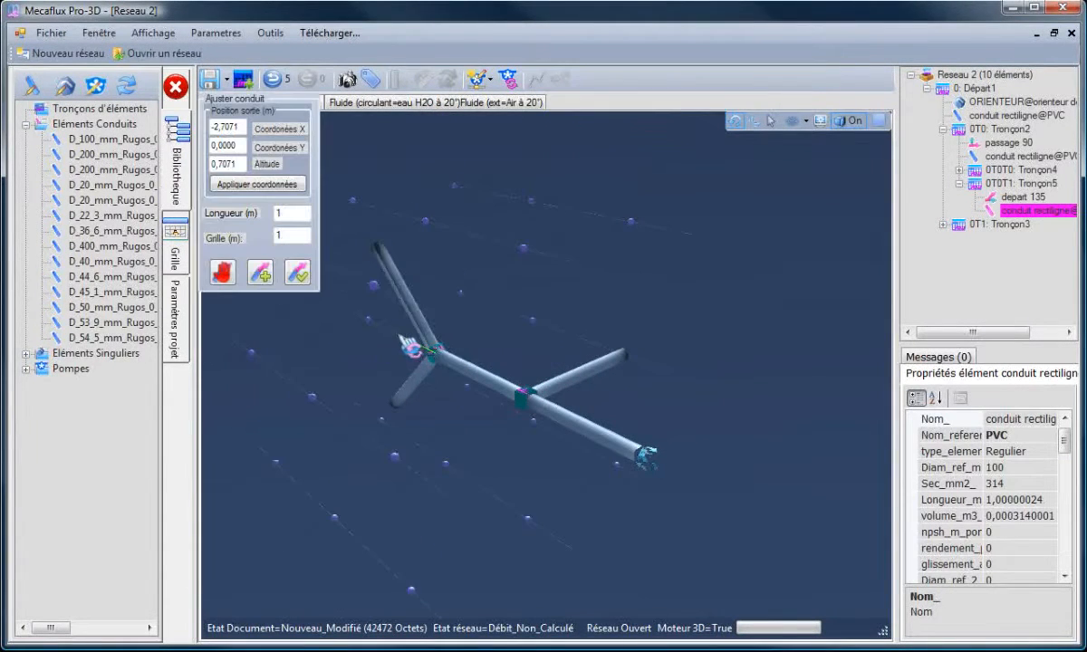
click(532, 319)
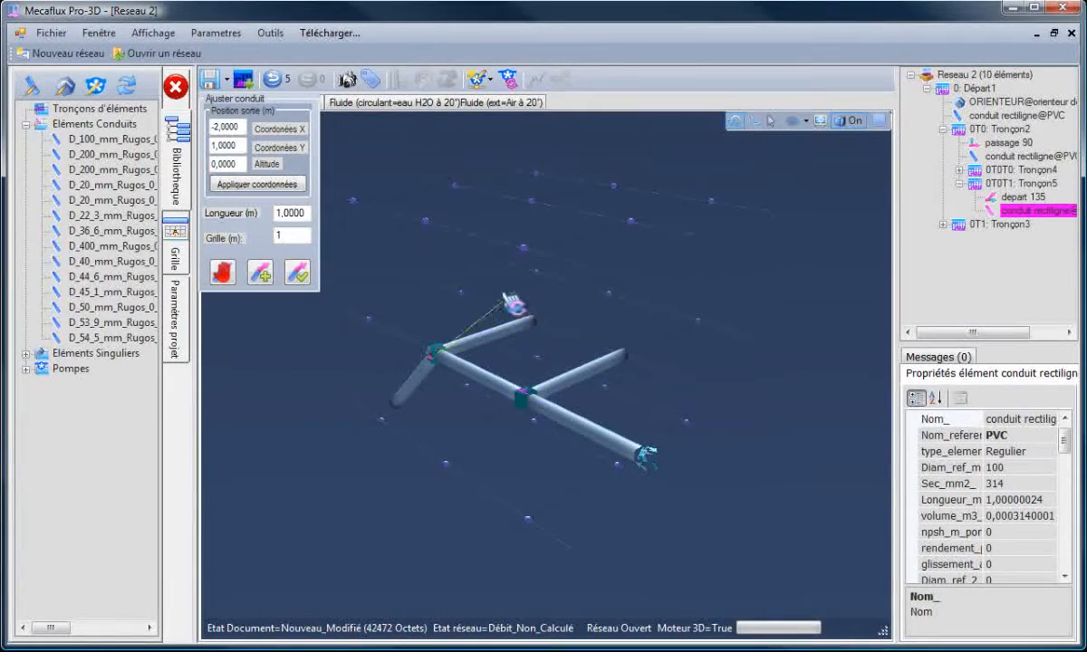
click(296, 271)
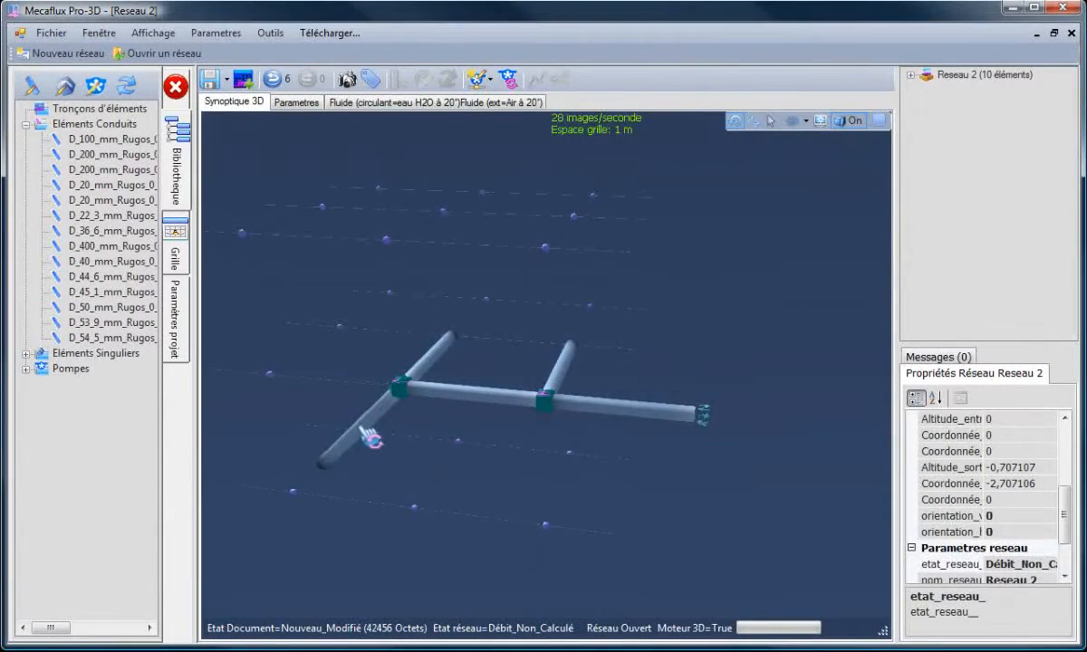
- Adjust the lower new branch pipe so its outlet lies at X -3, Y 0, altitude 0
click(363, 441)
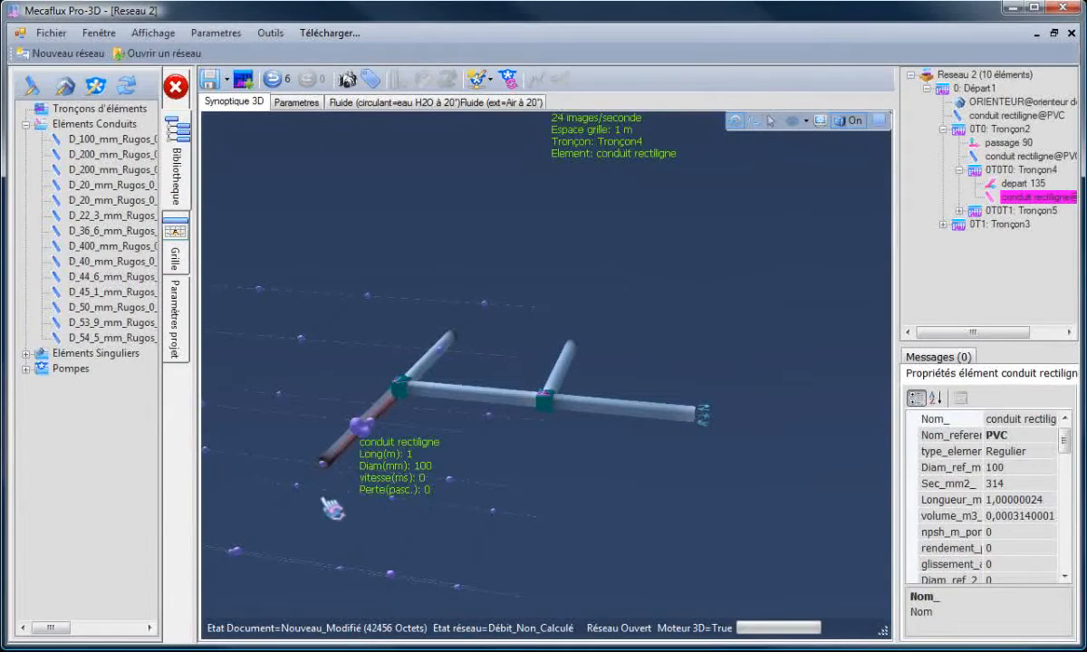
click(319, 453)
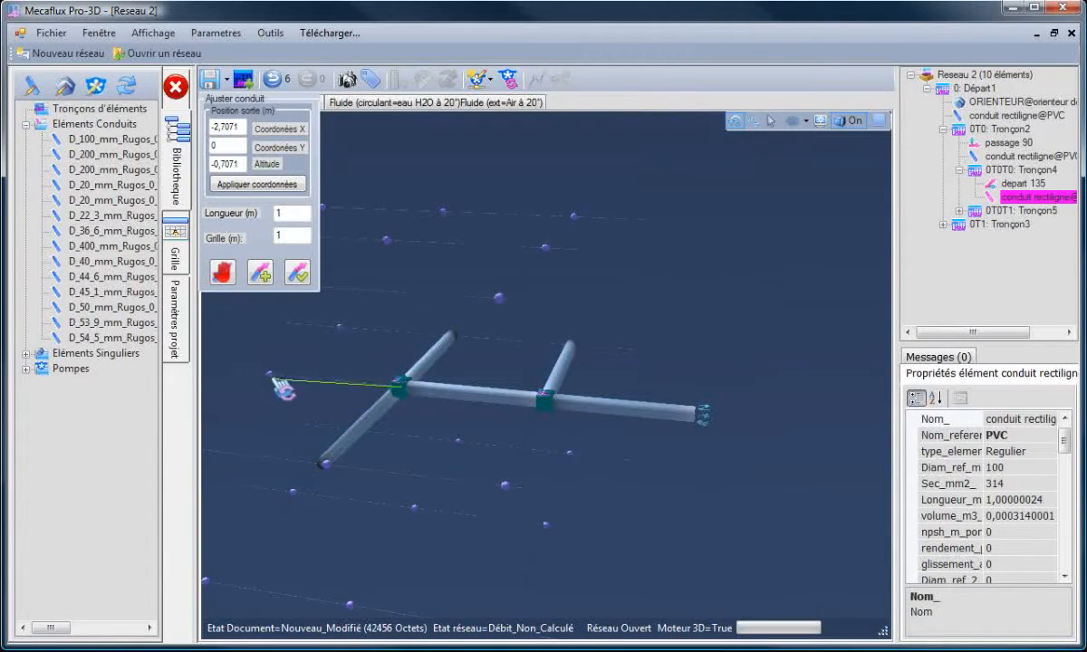
click(270, 375)
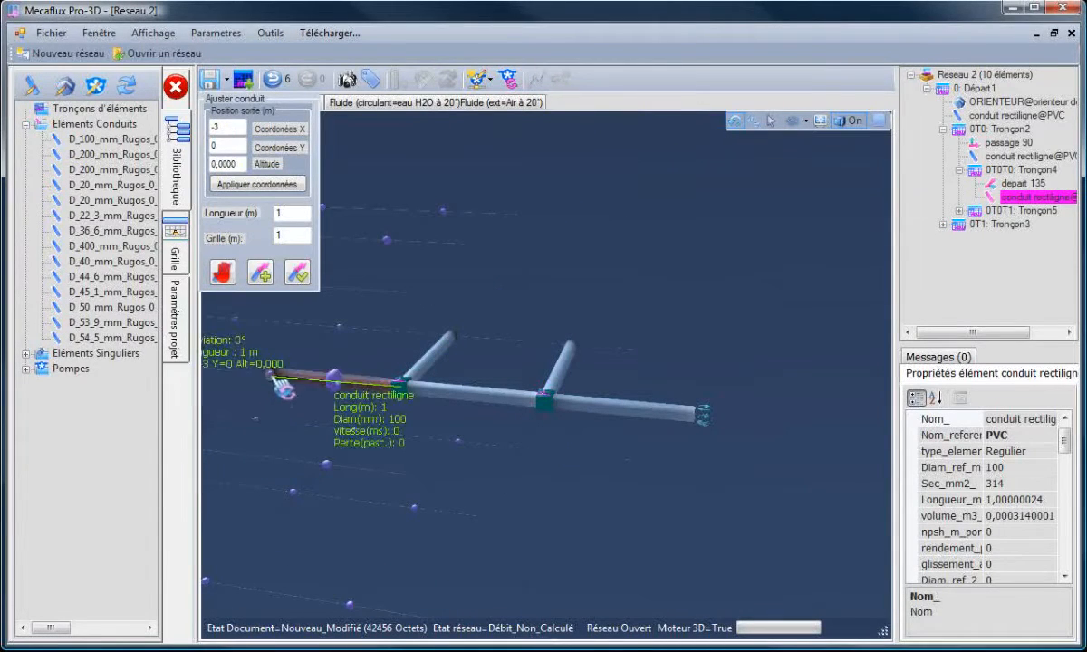
click(297, 275)
- Continue the left end pipe with a new 1 m pipe and its elbow, outlet at X -3, Y 1, altitude 0
drag(403, 317, 446, 263)
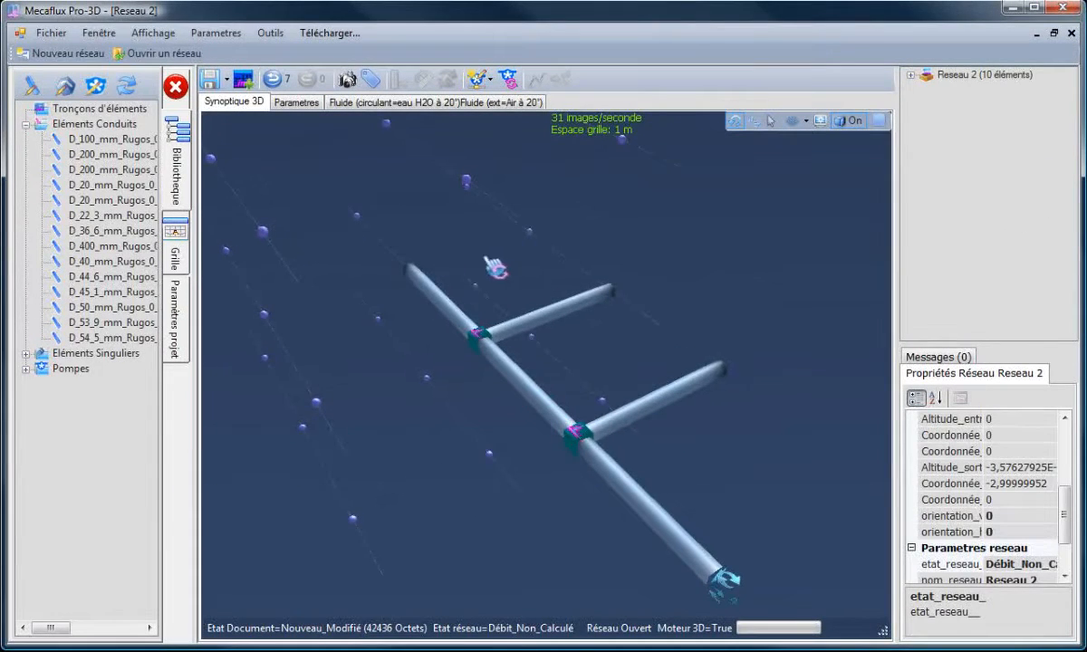
click(412, 270)
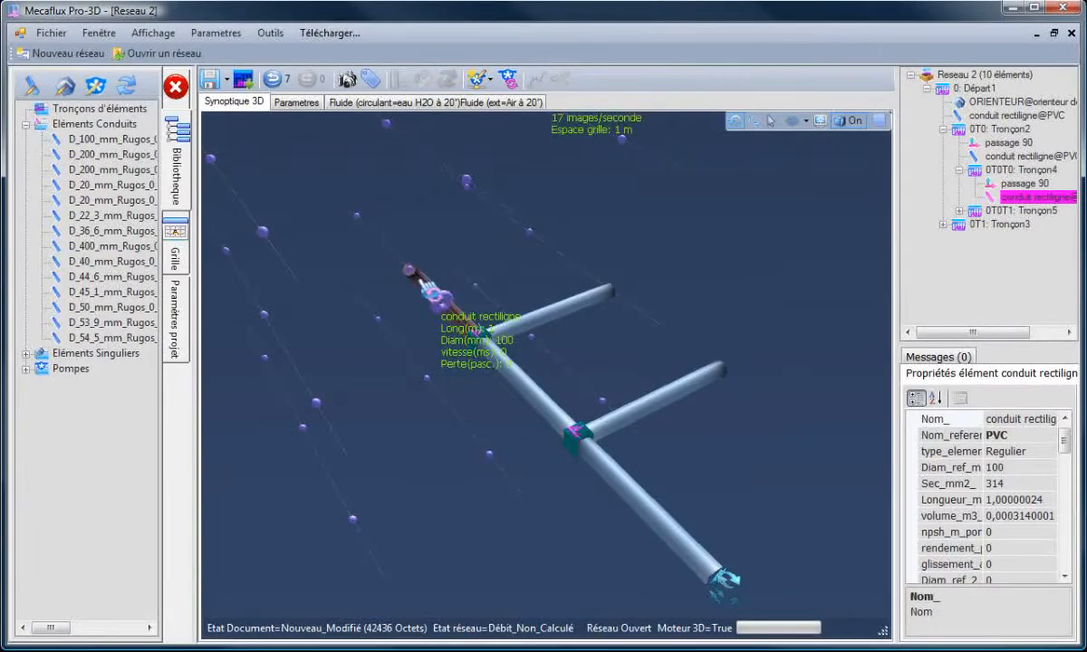
right_click(418, 280)
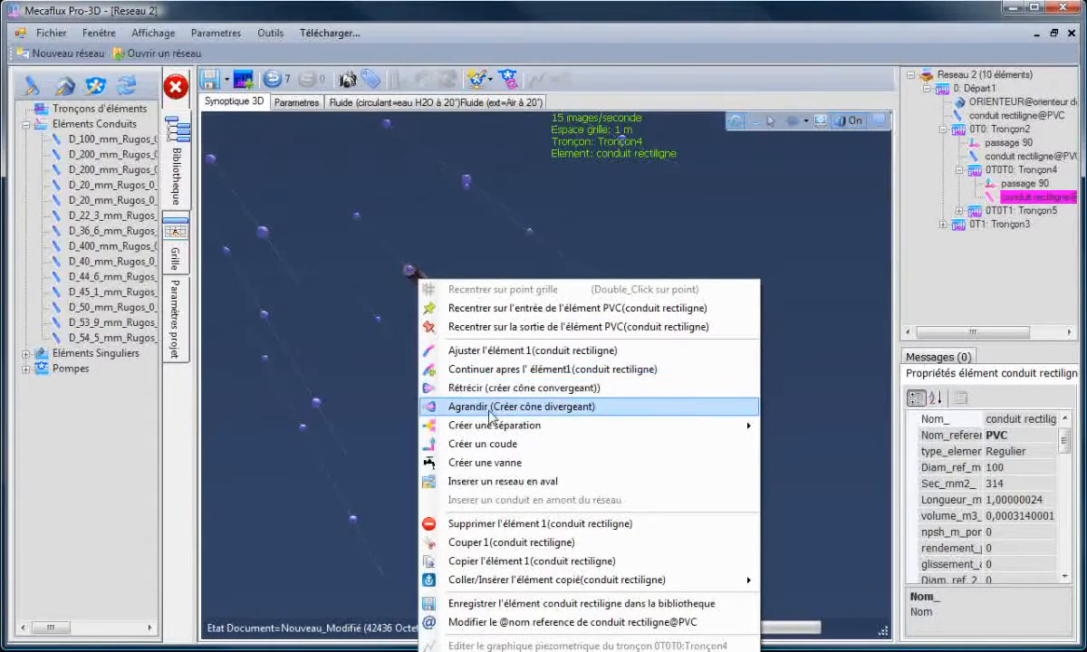
click(376, 439)
click(438, 295)
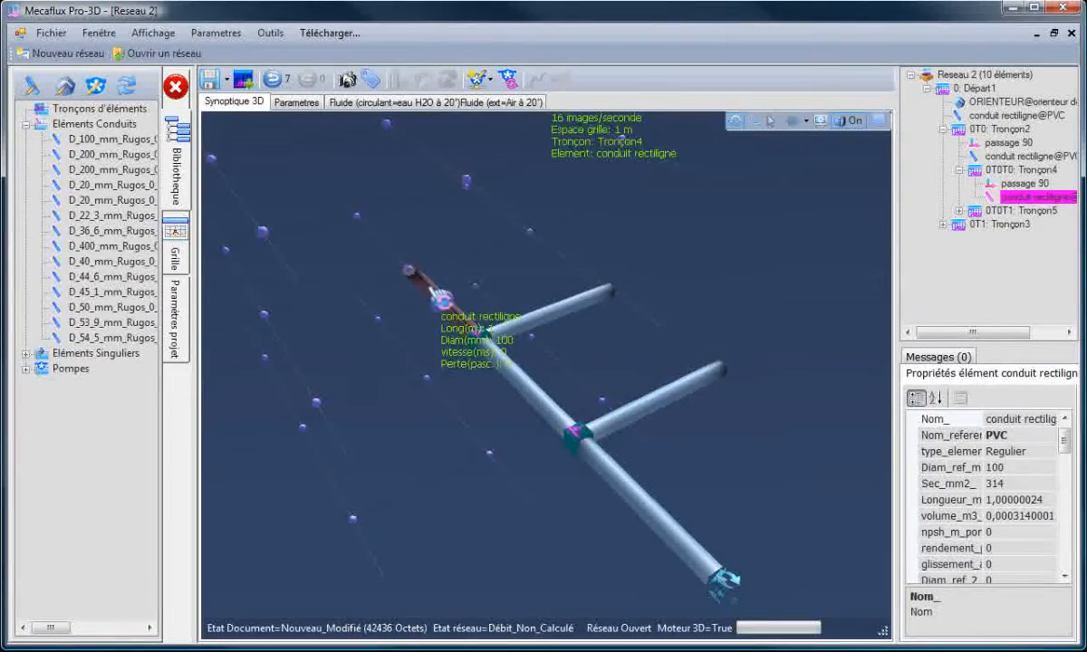
right_click(428, 287)
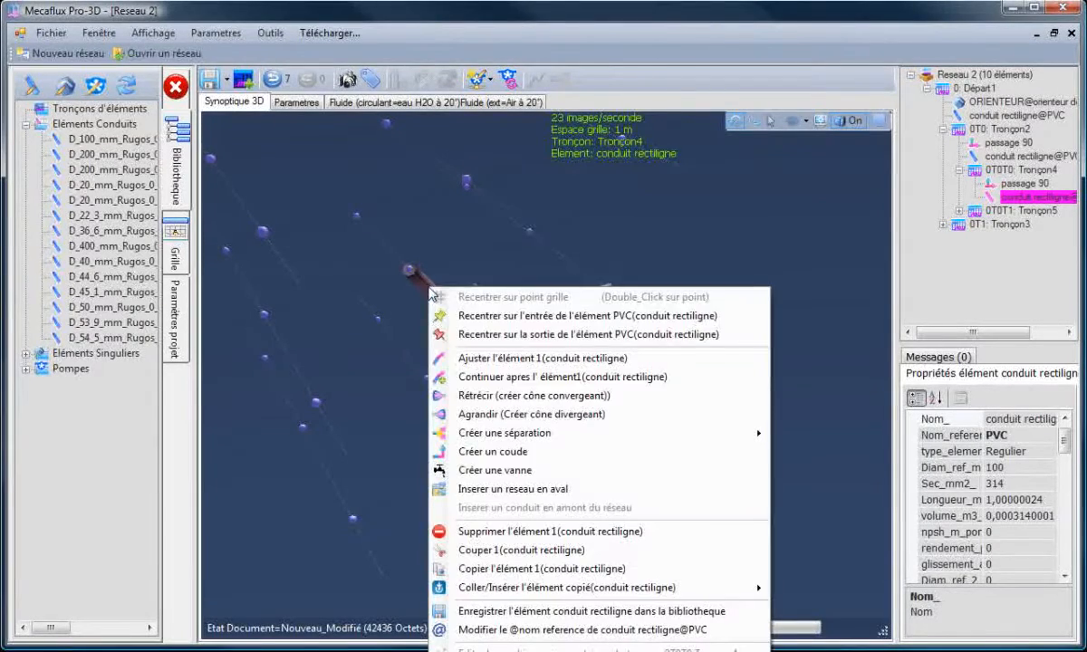
click(506, 377)
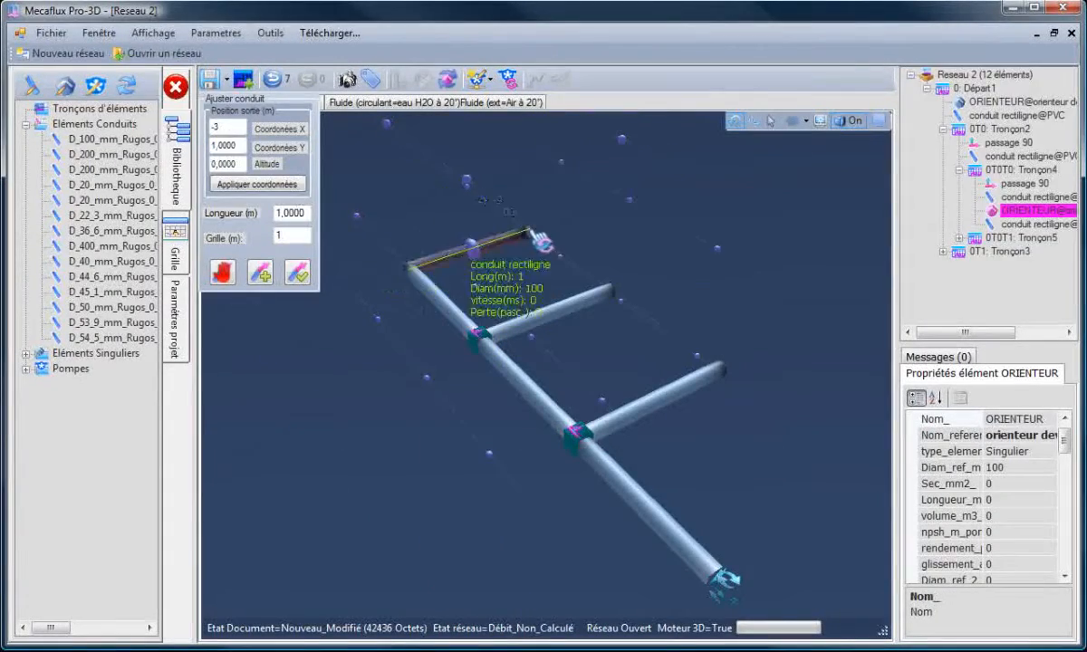
click(533, 233)
click(299, 274)
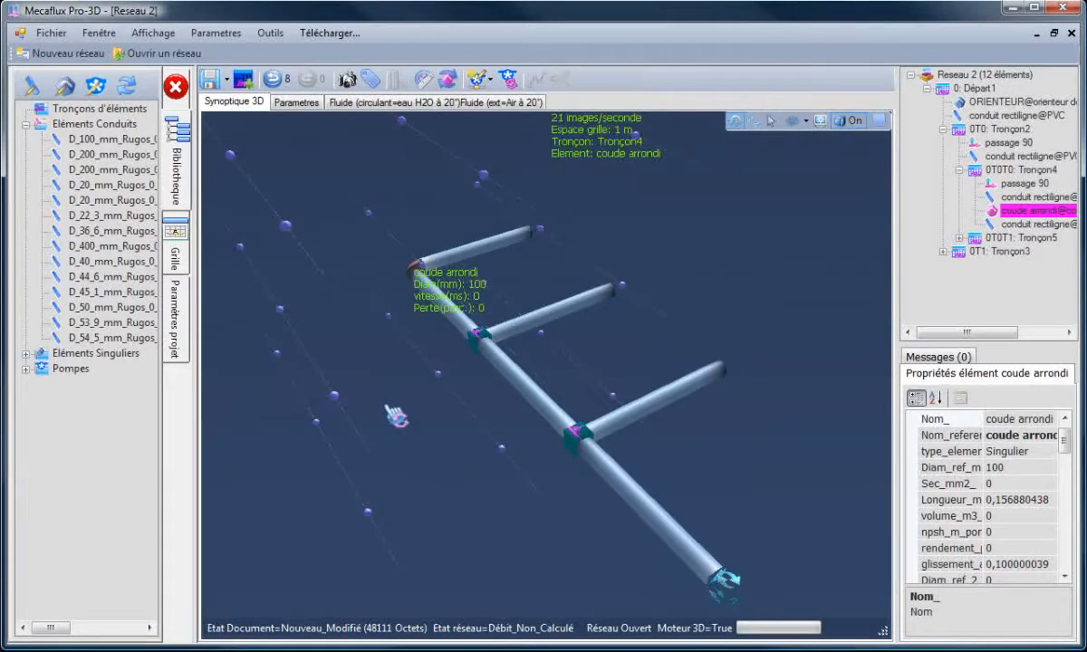
- Save the network as rampe1
drag(395, 417, 659, 528)
scroll(708, 501, down, 2)
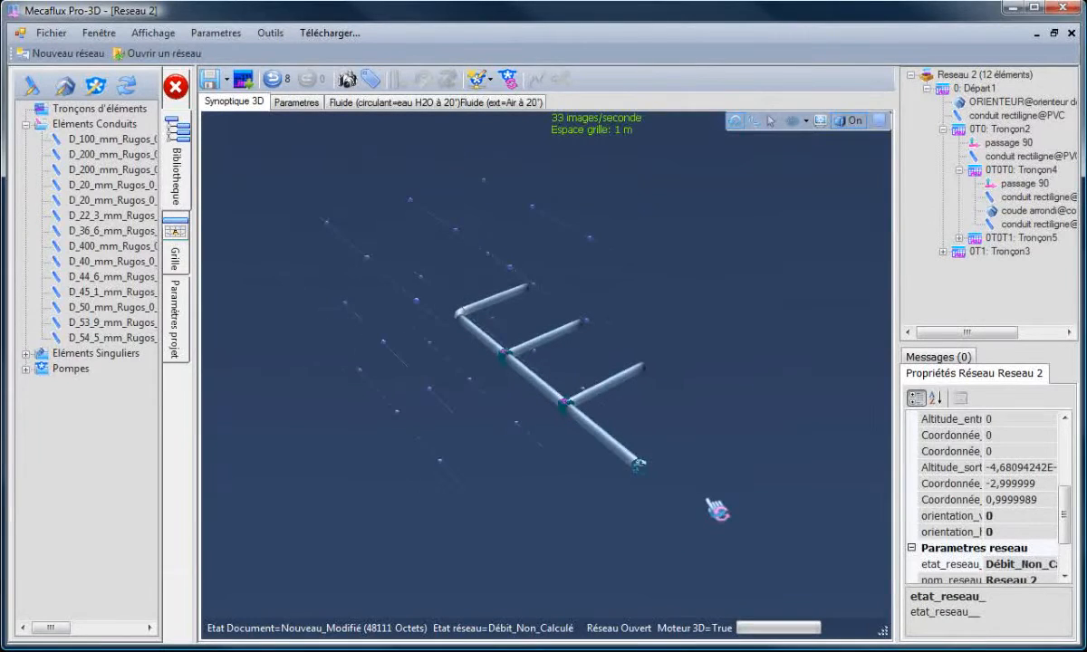
scroll(708, 501, up, 2)
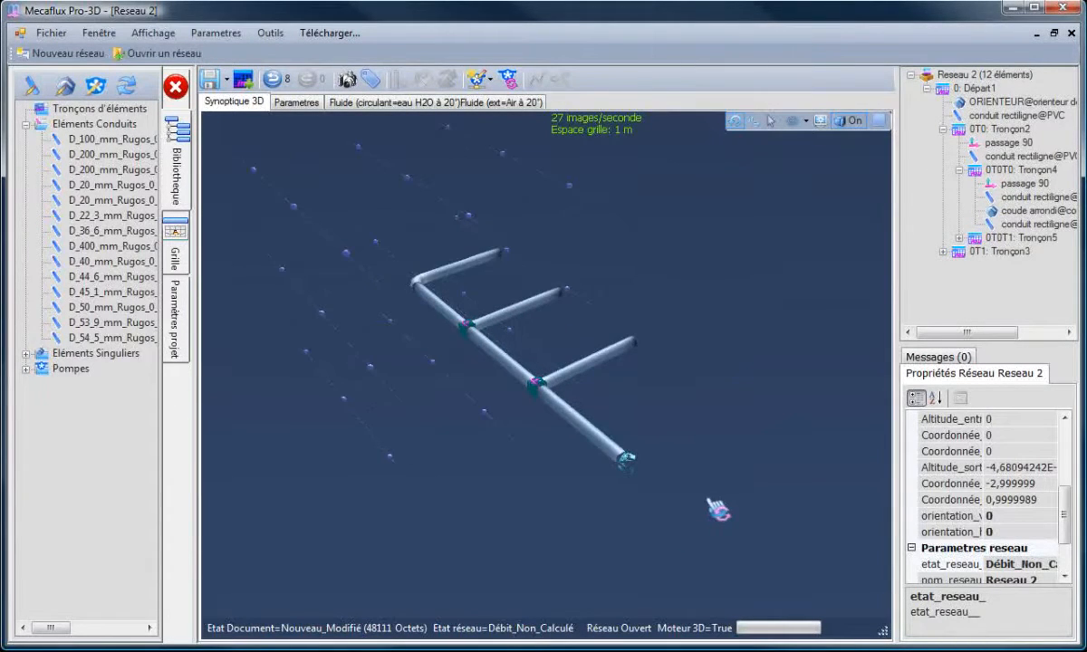
drag(685, 504, 703, 495)
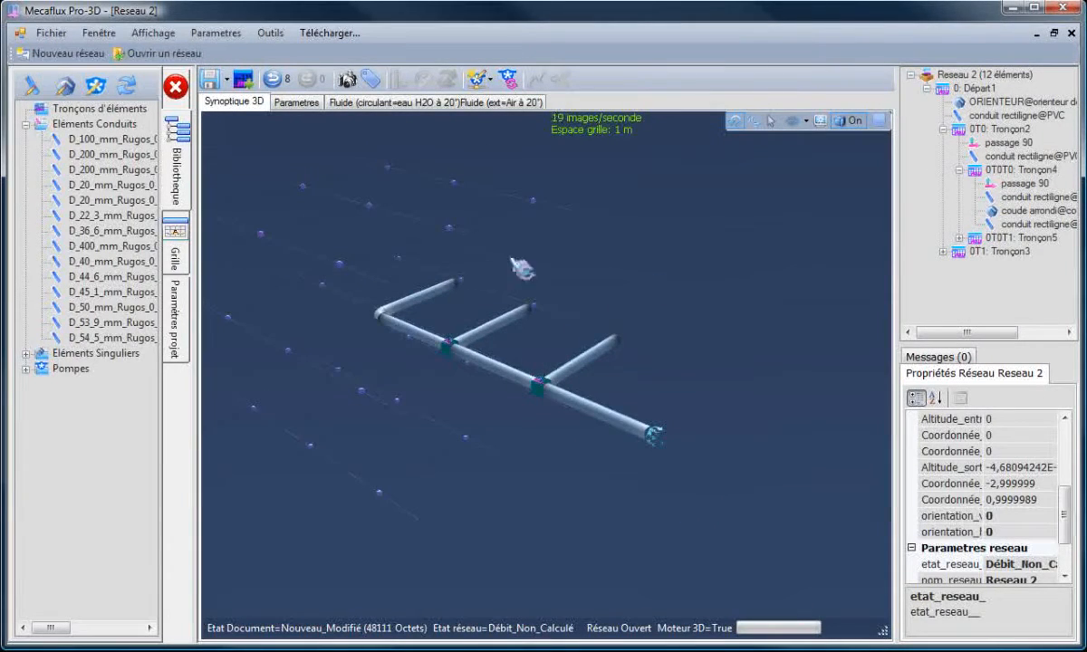
click(227, 79)
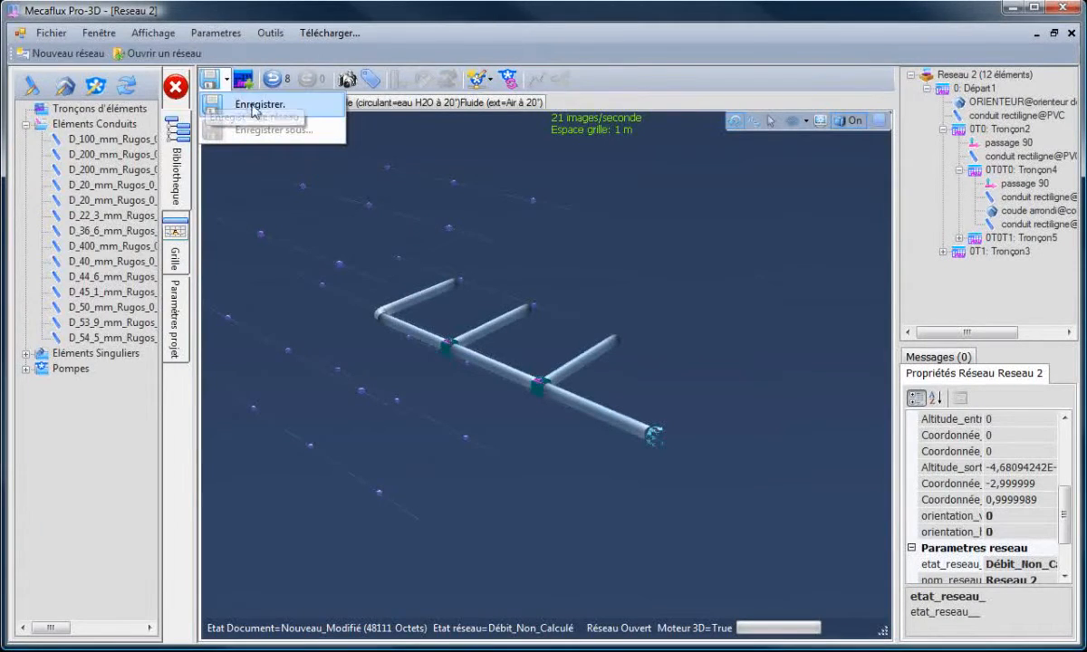
click(241, 102)
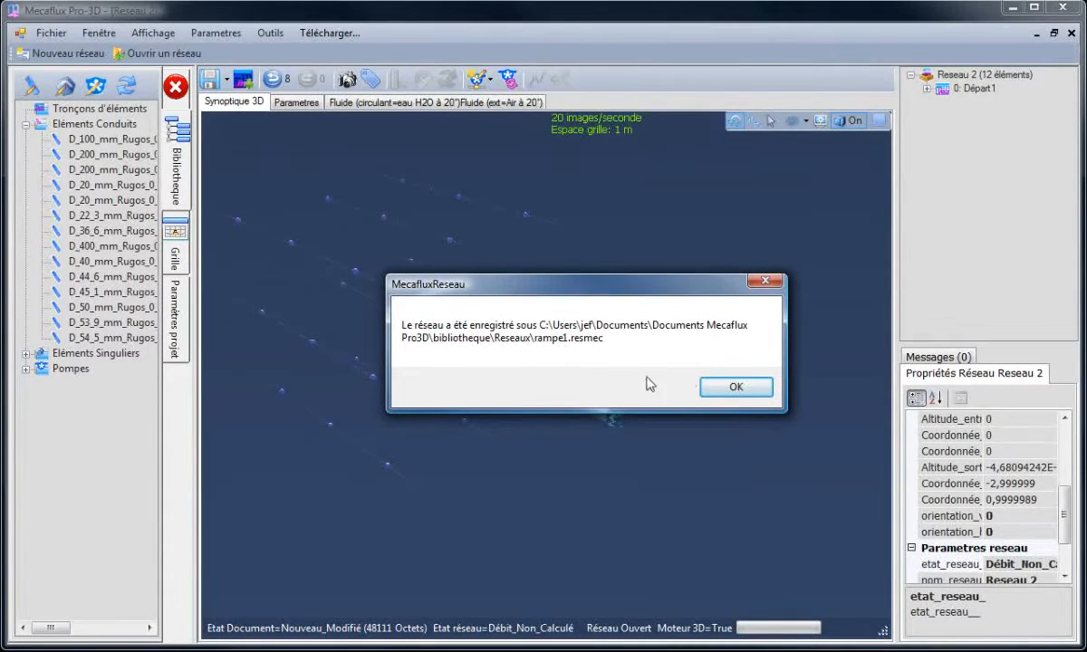
click(728, 395)
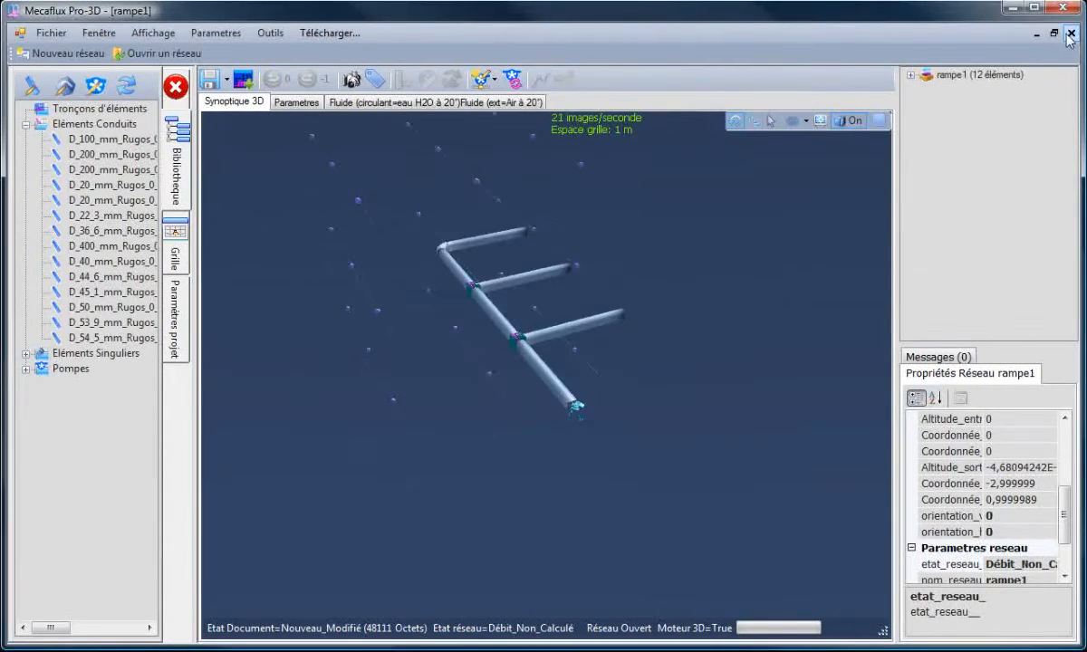
- Close the saved network and start a new network
click(1070, 34)
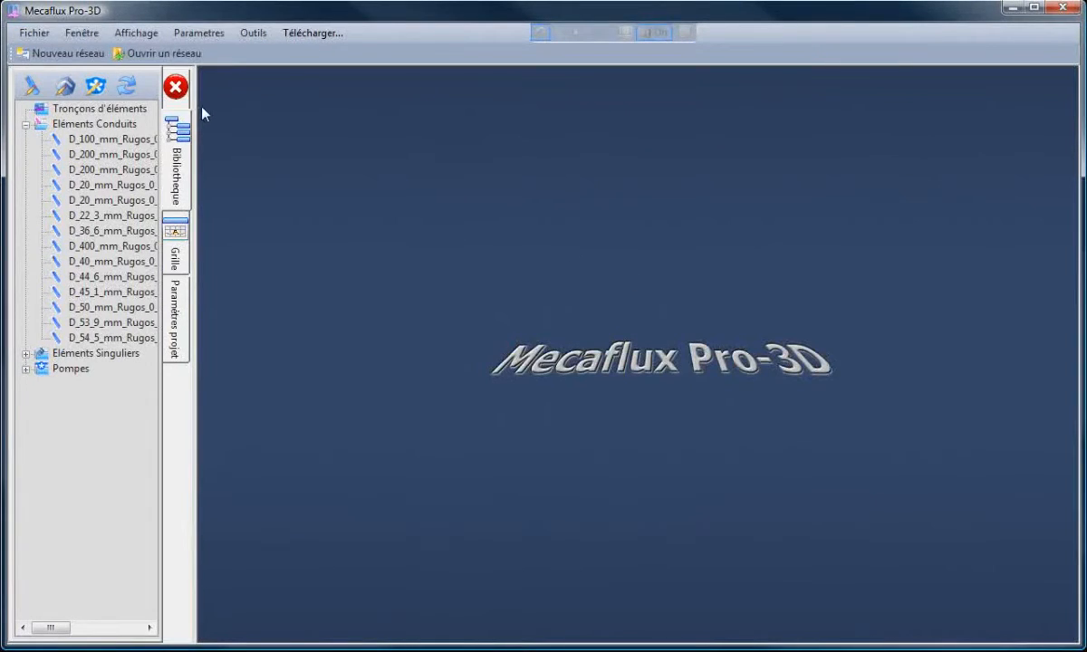
click(76, 52)
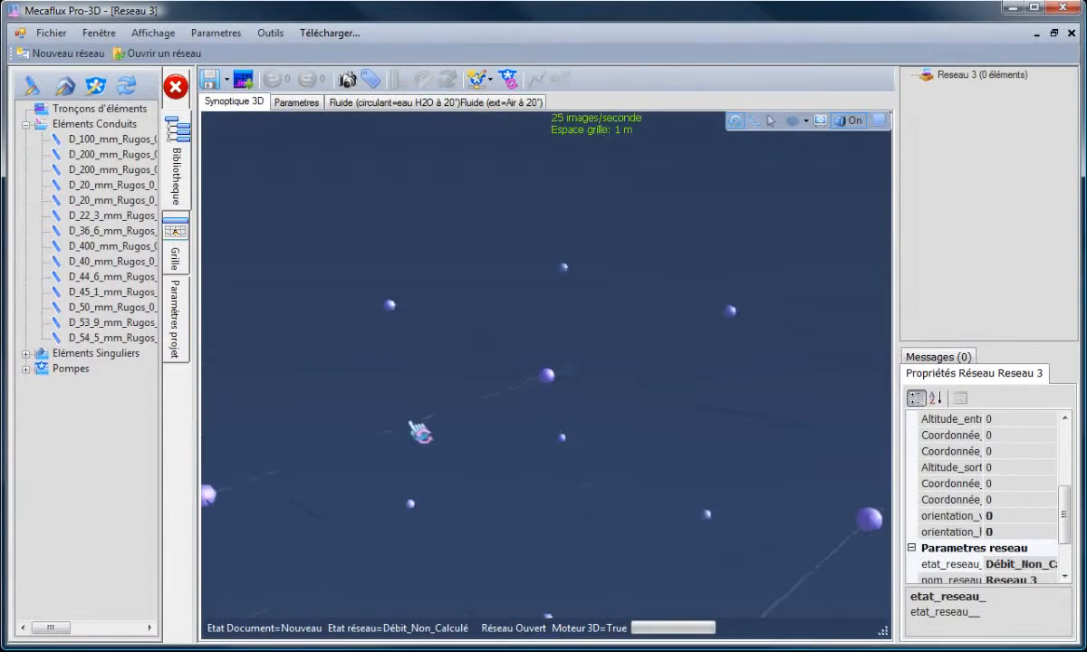
- Place a 100 mm PVC straight pipe in the new network with its outlet at X -1, Y 0, altitude 0
drag(419, 434, 444, 442)
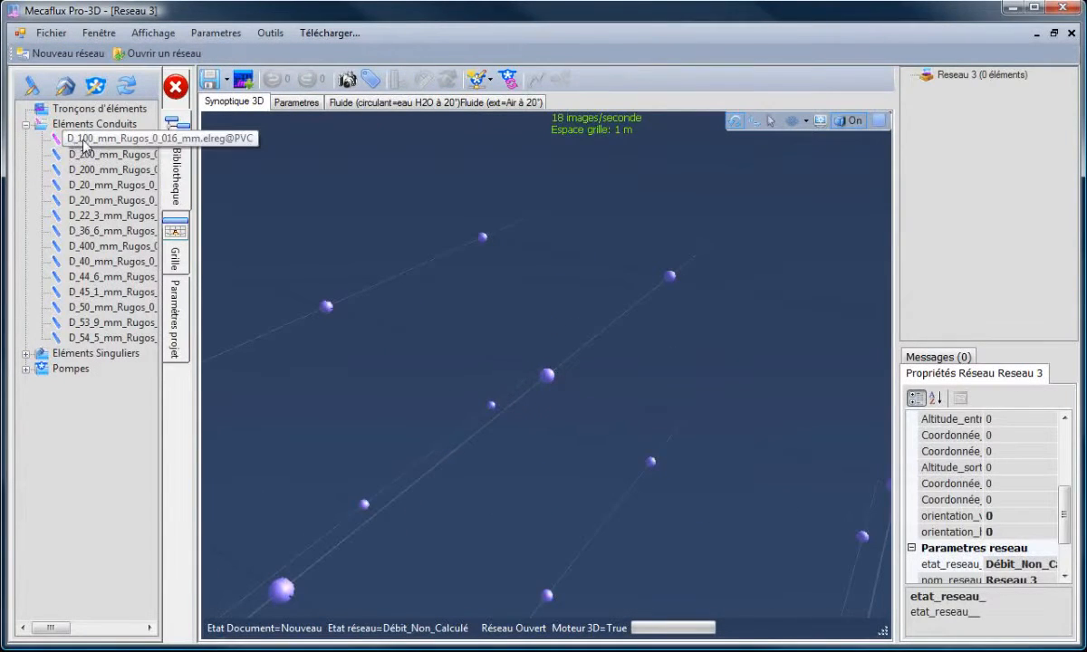
drag(108, 154, 518, 359)
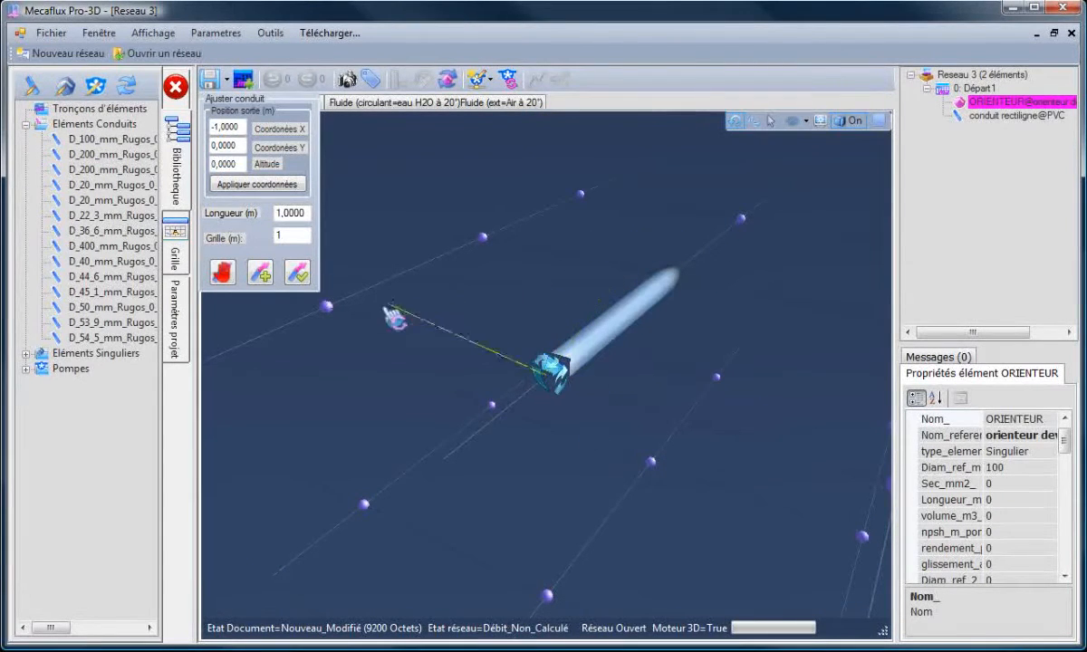
click(298, 275)
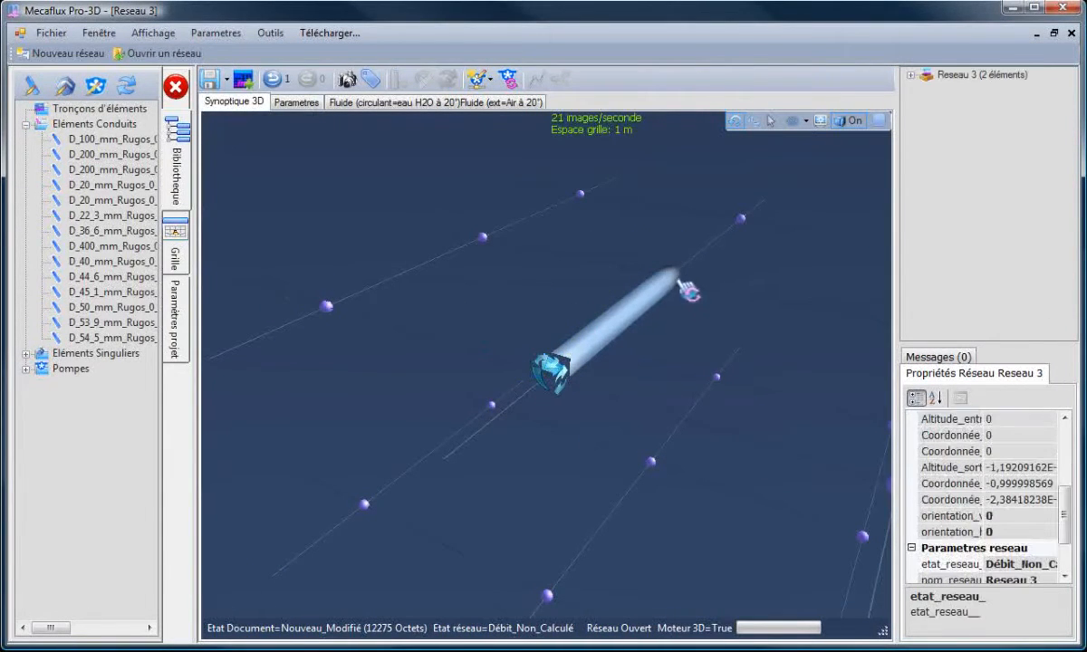
- Create a 90° junction separation fitting at the end of the first pipe
right_click(671, 286)
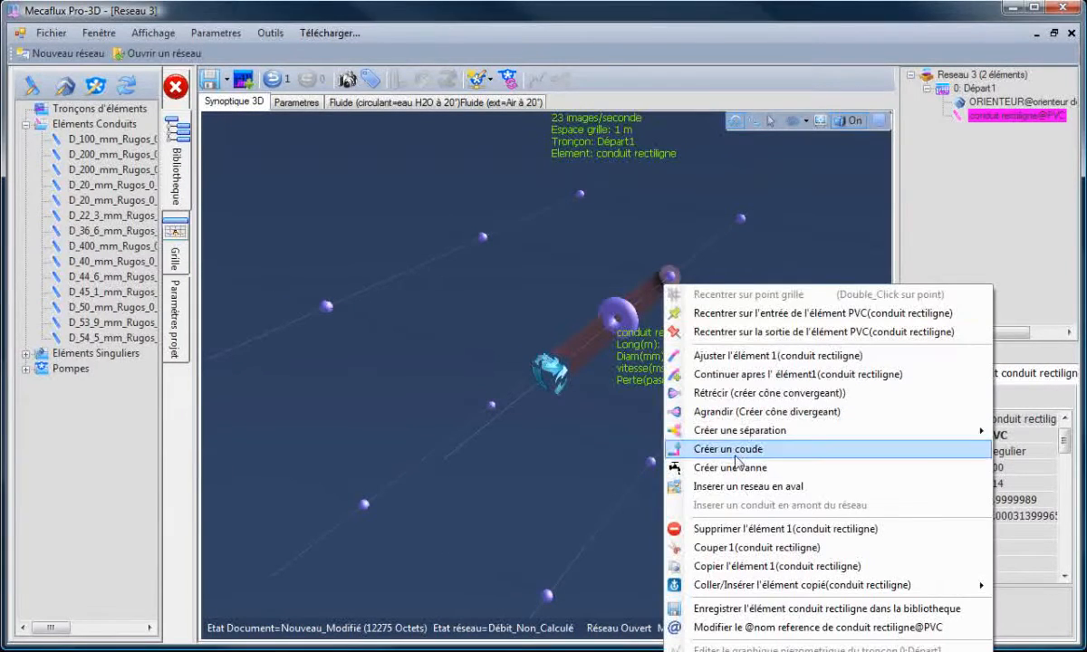
mouse_move(867, 432)
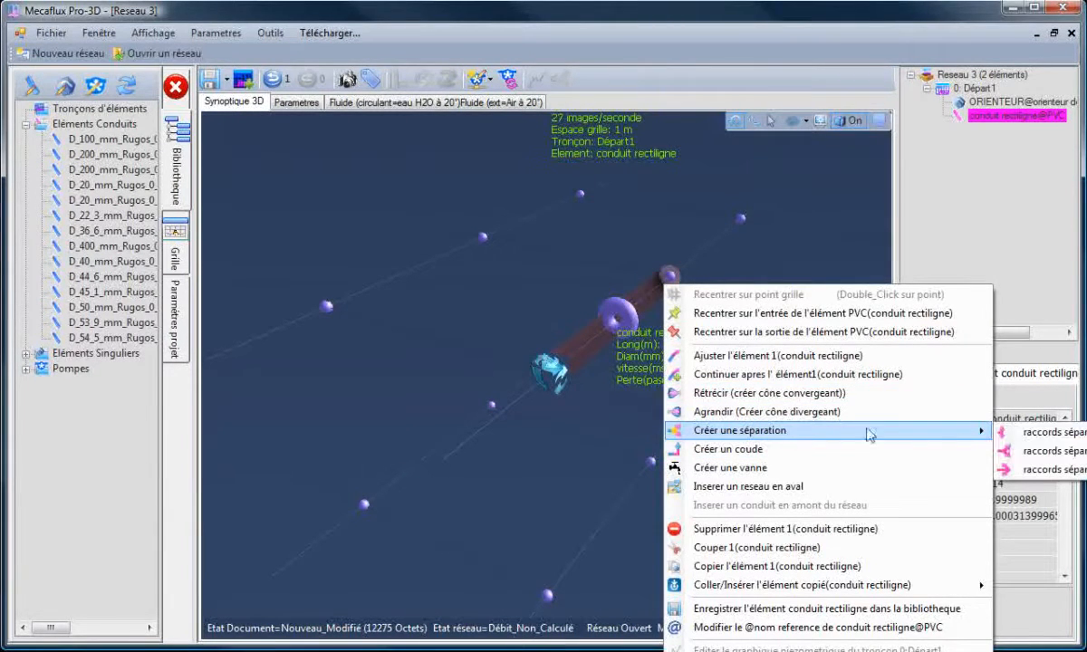
click(1024, 450)
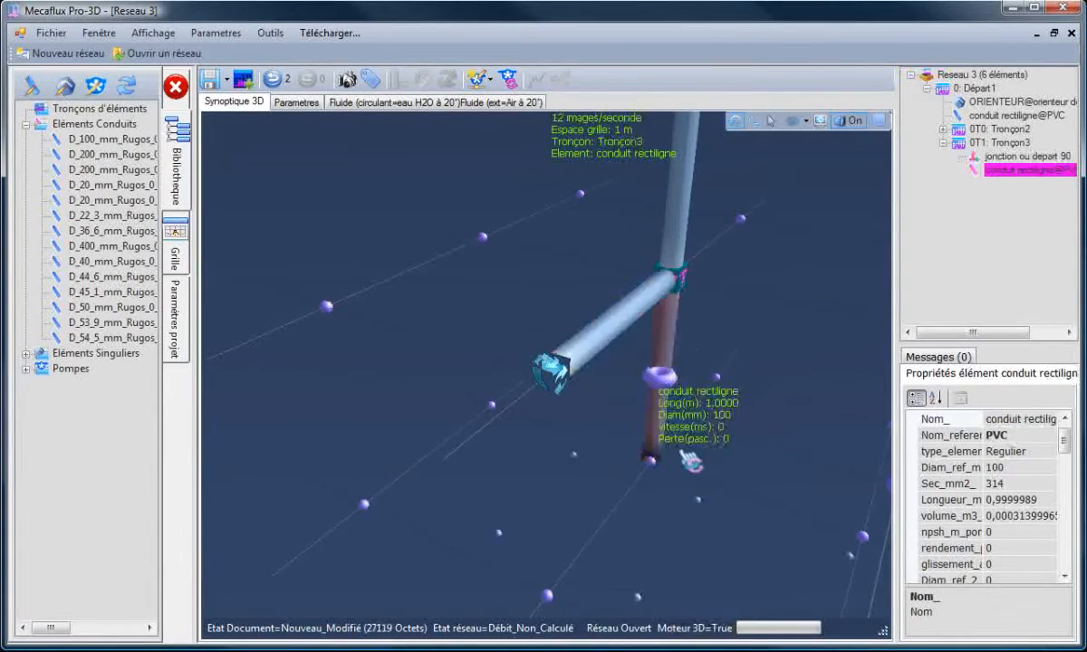
- Adjust the upper branch pipe of the junction so it lies horizontally
drag(588, 479, 646, 447)
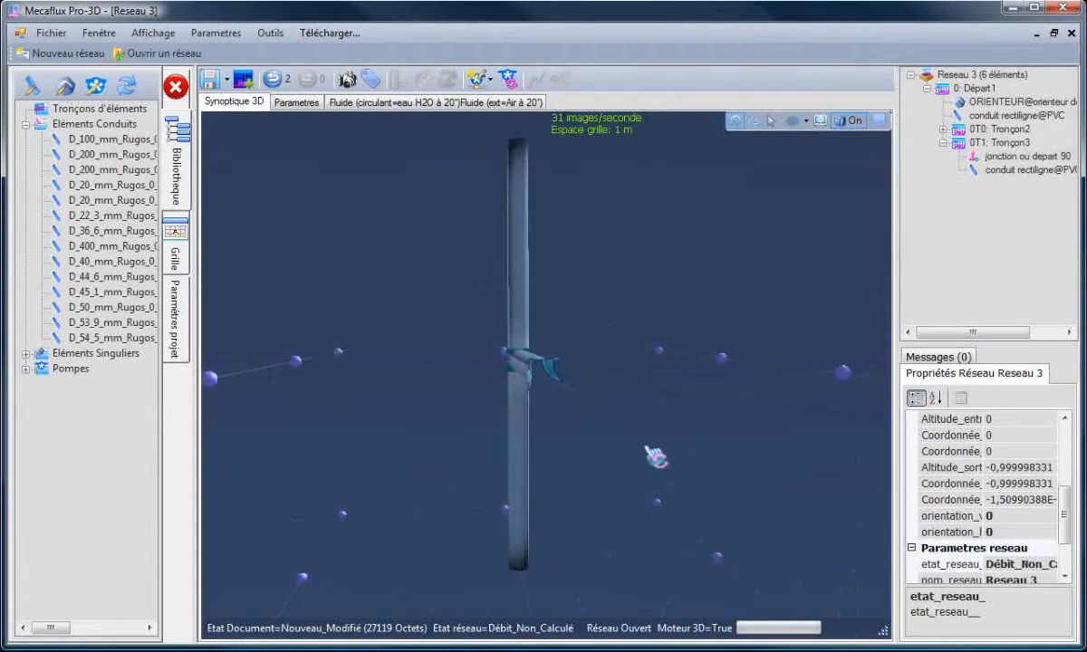
click(533, 240)
drag(533, 247, 337, 291)
click(300, 277)
- Adjust the lower branch pipe so it lies horizontally on the opposite side of the junction
drag(325, 432, 360, 452)
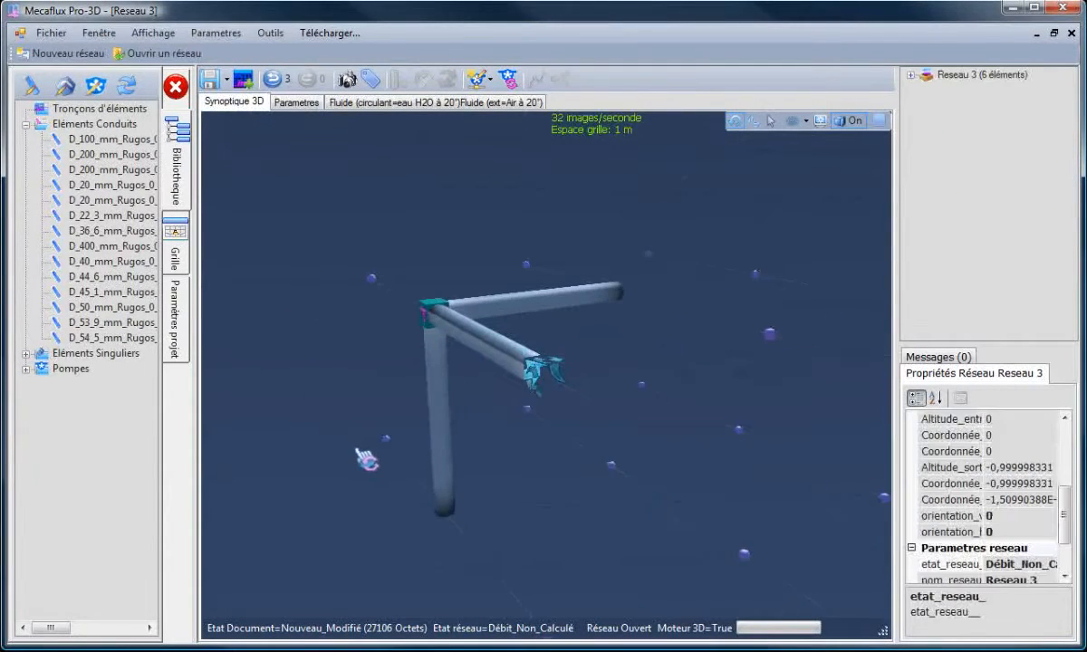
drag(438, 375, 323, 379)
scroll(323, 379, down, 1)
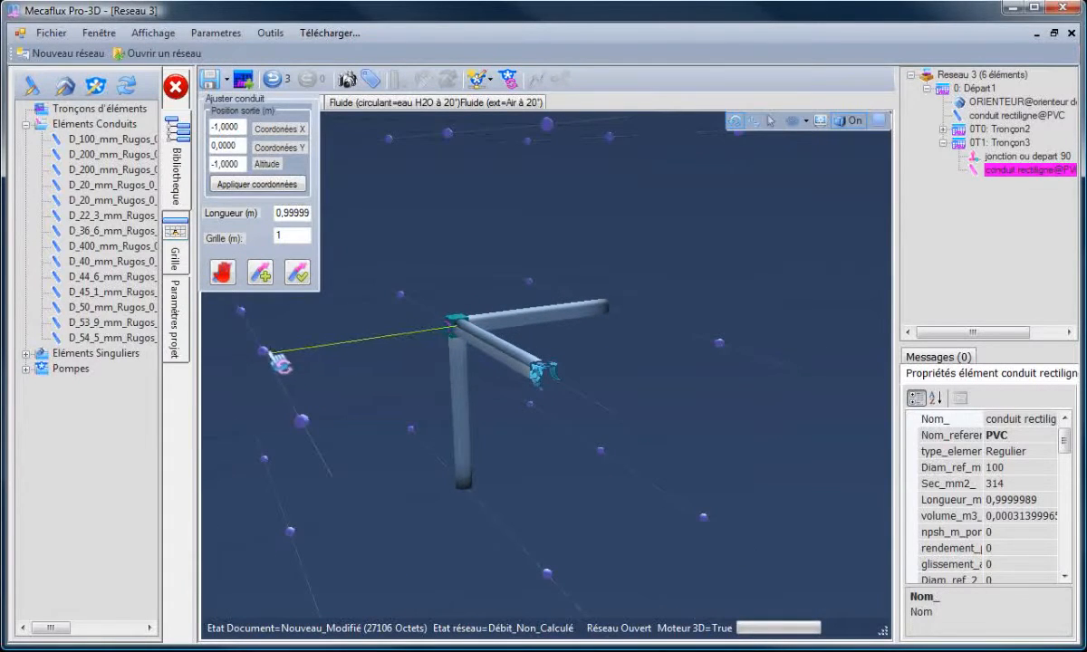
click(266, 352)
click(297, 277)
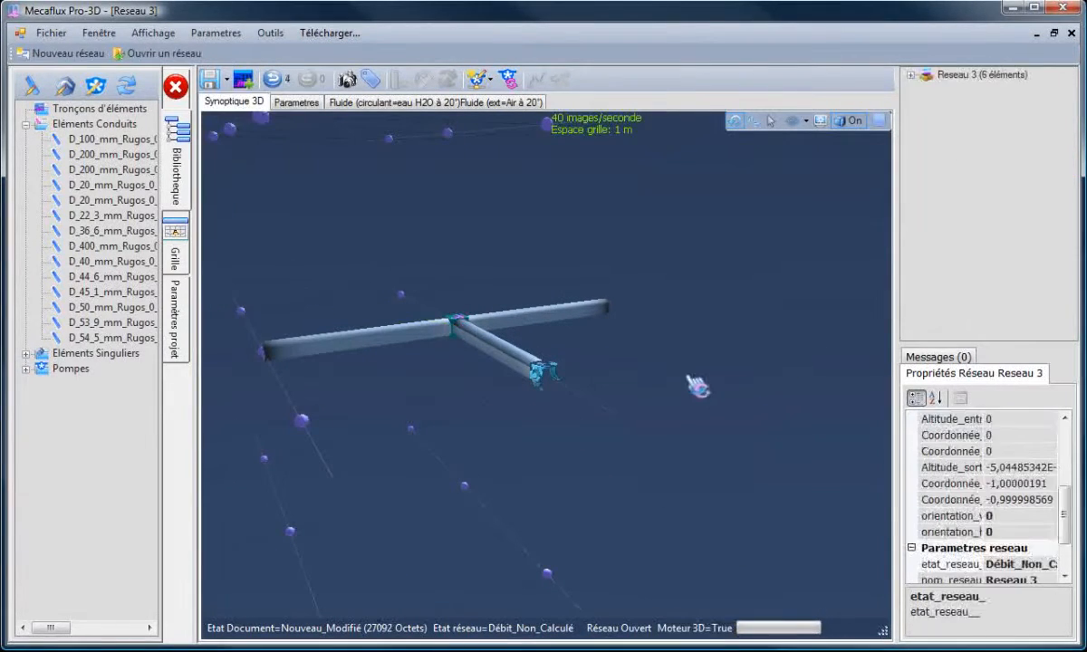
- Insert the saved rampe network downstream of the left branch pipe
drag(696, 386, 617, 187)
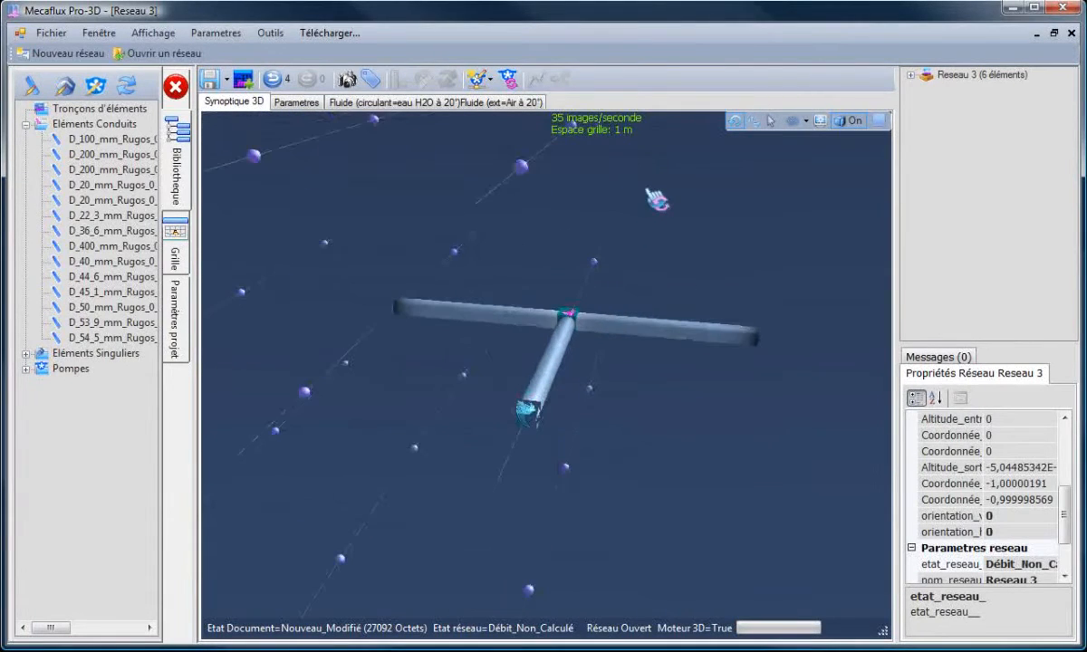
drag(396, 370, 374, 363)
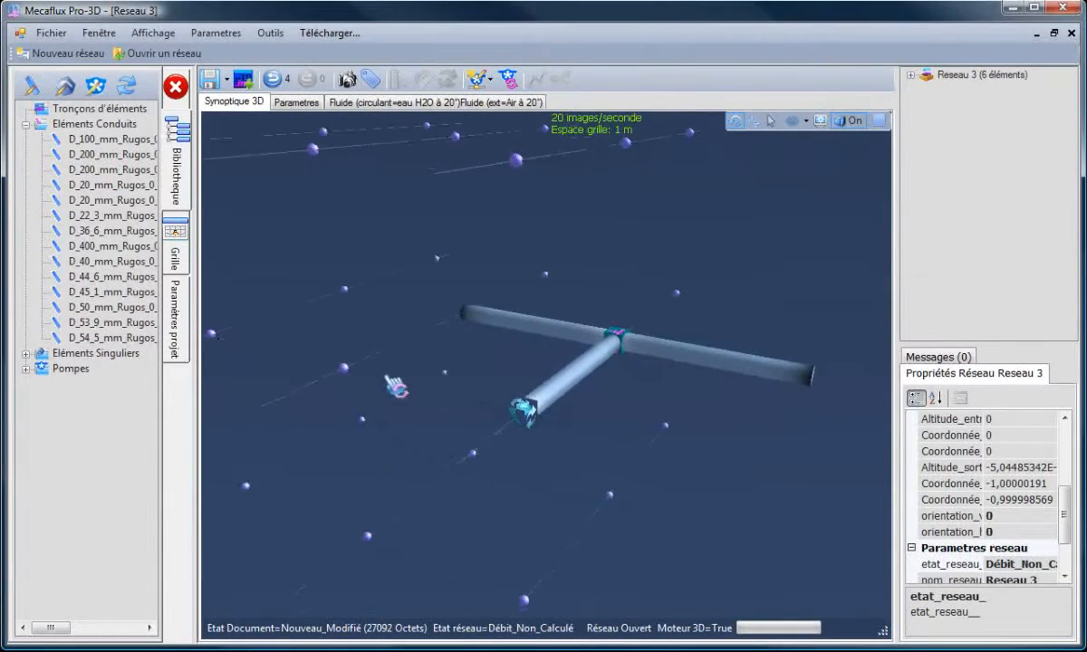
click(496, 324)
right_click(494, 324)
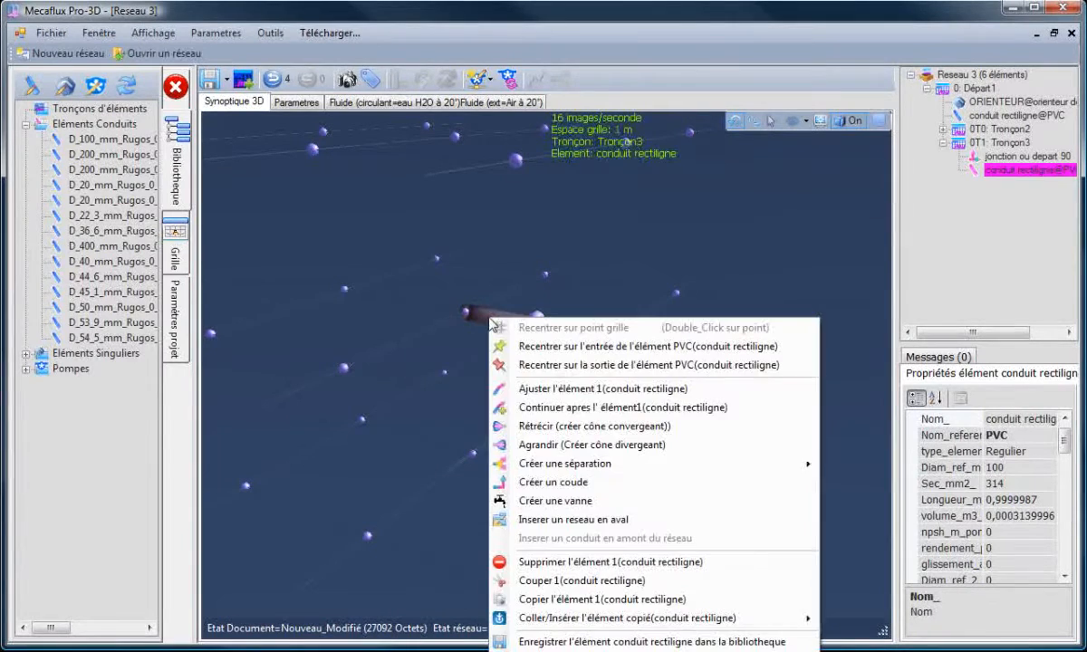
click(547, 520)
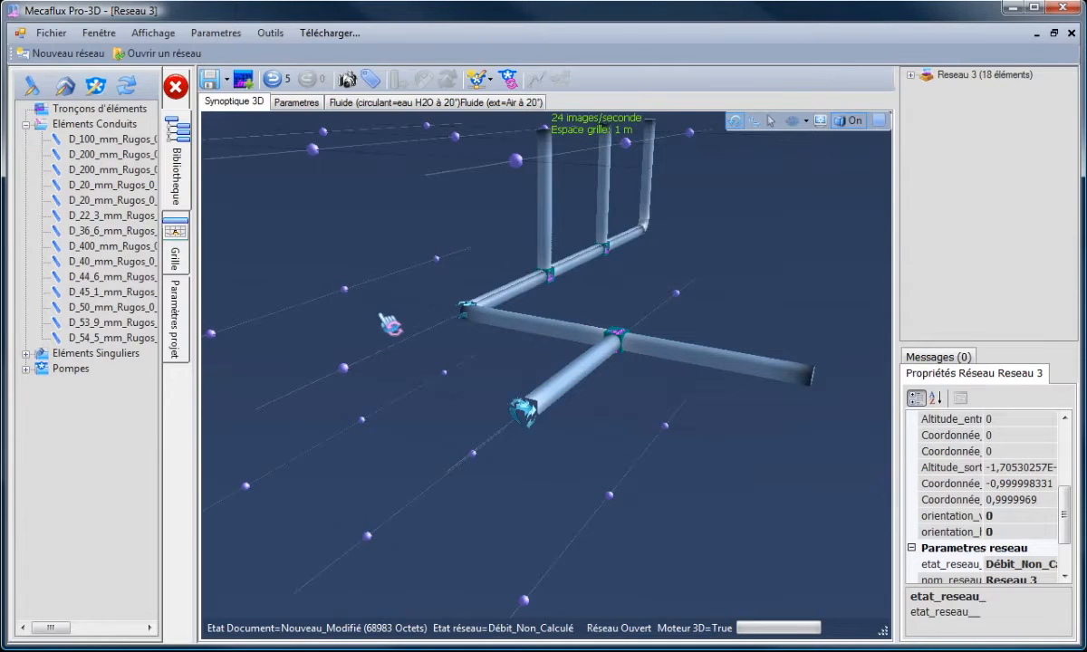
- Insert the saved rampe network downstream of the right branch pipe as well
mouse_move(410, 349)
mouse_down()
mouse_move(425, 354)
mouse_move(417, 268)
mouse_move(419, 328)
mouse_up()
drag(606, 387, 569, 374)
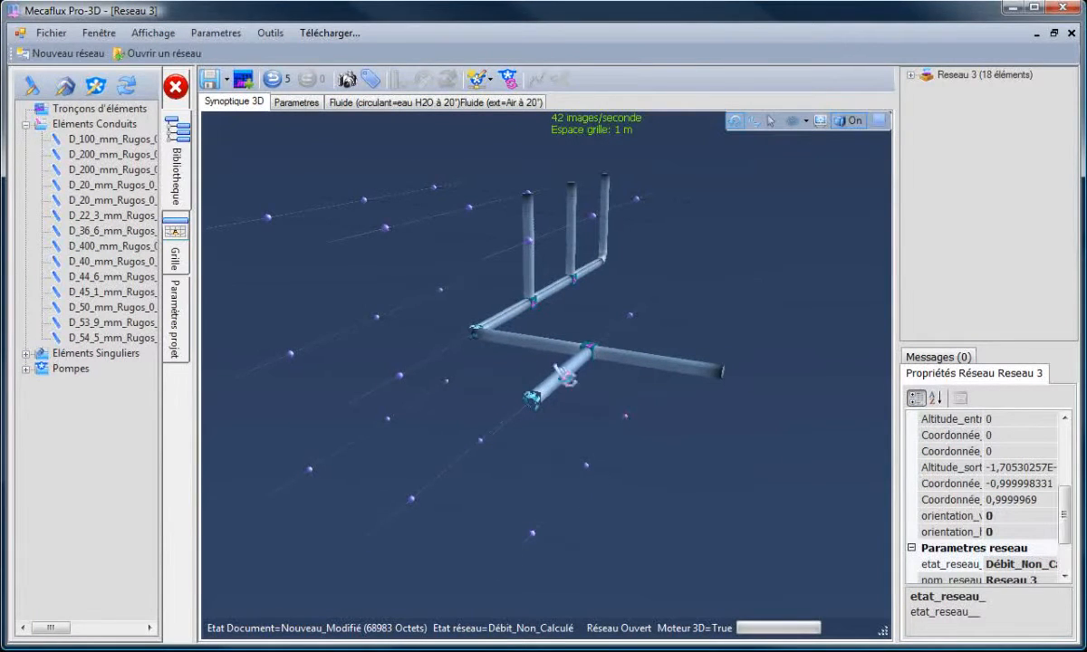
click(723, 376)
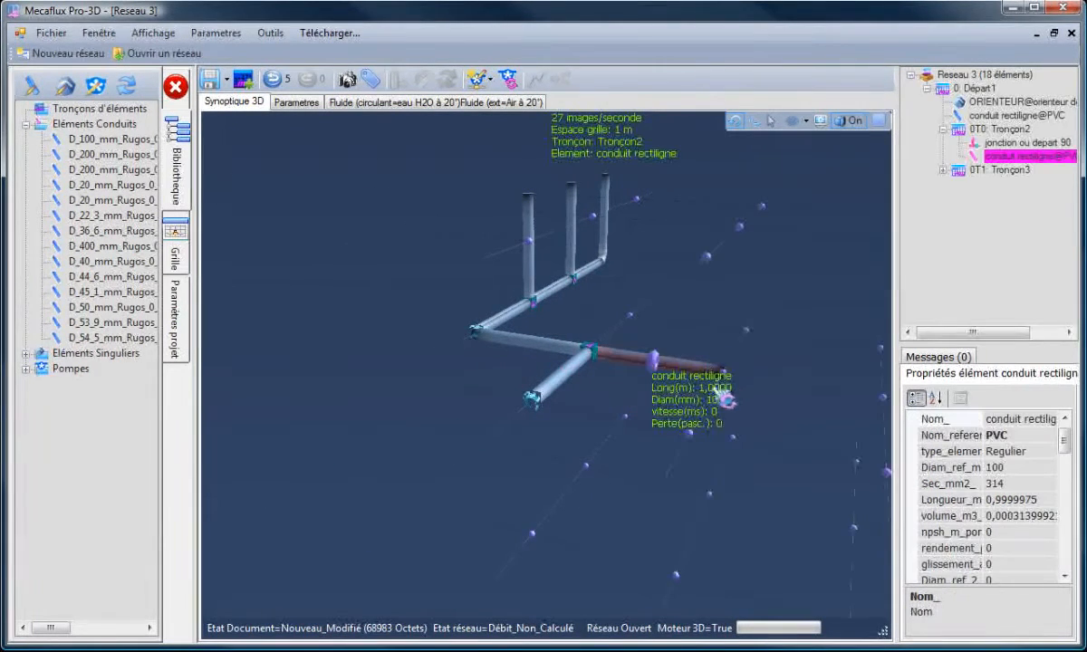
right_click(702, 377)
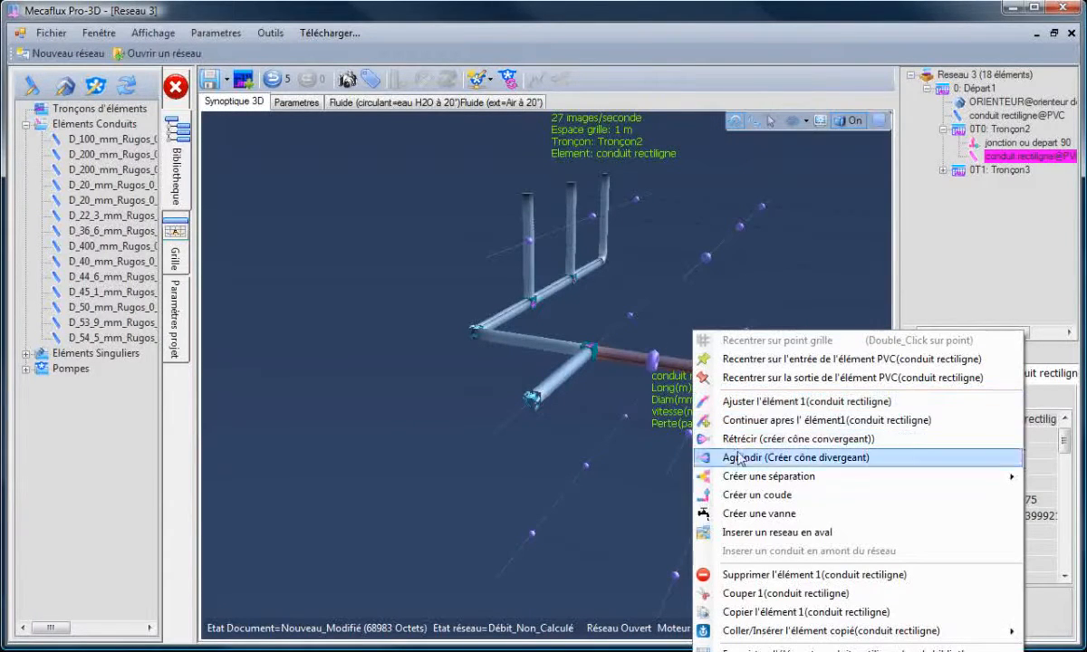
click(752, 495)
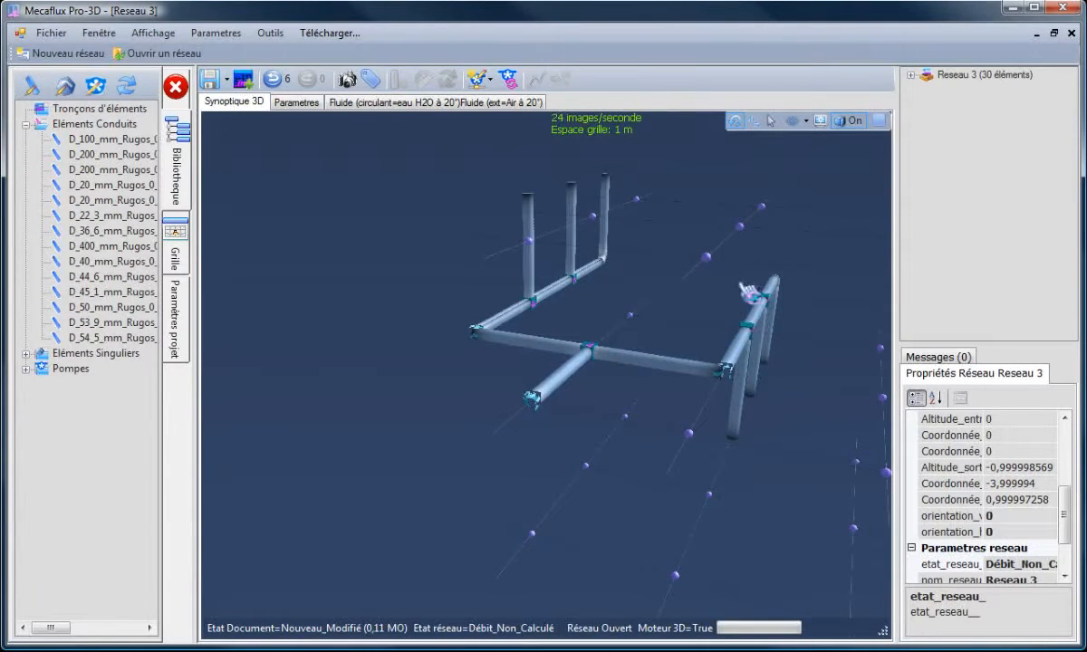
- Examine the combined pipe network up close
drag(690, 302, 808, 364)
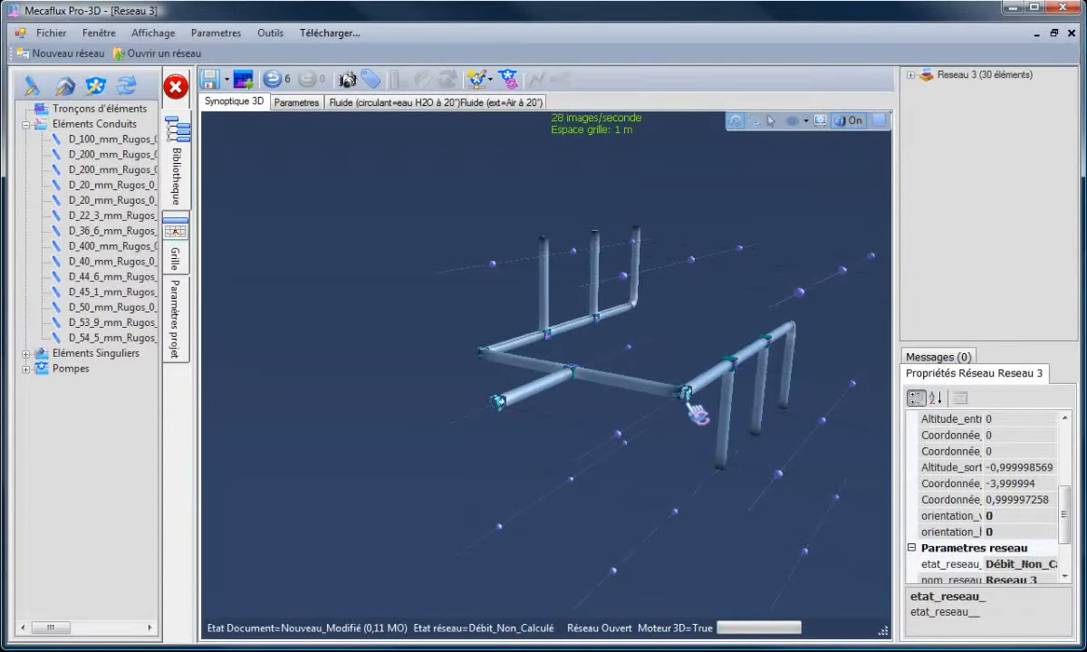
scroll(697, 414, up, 5)
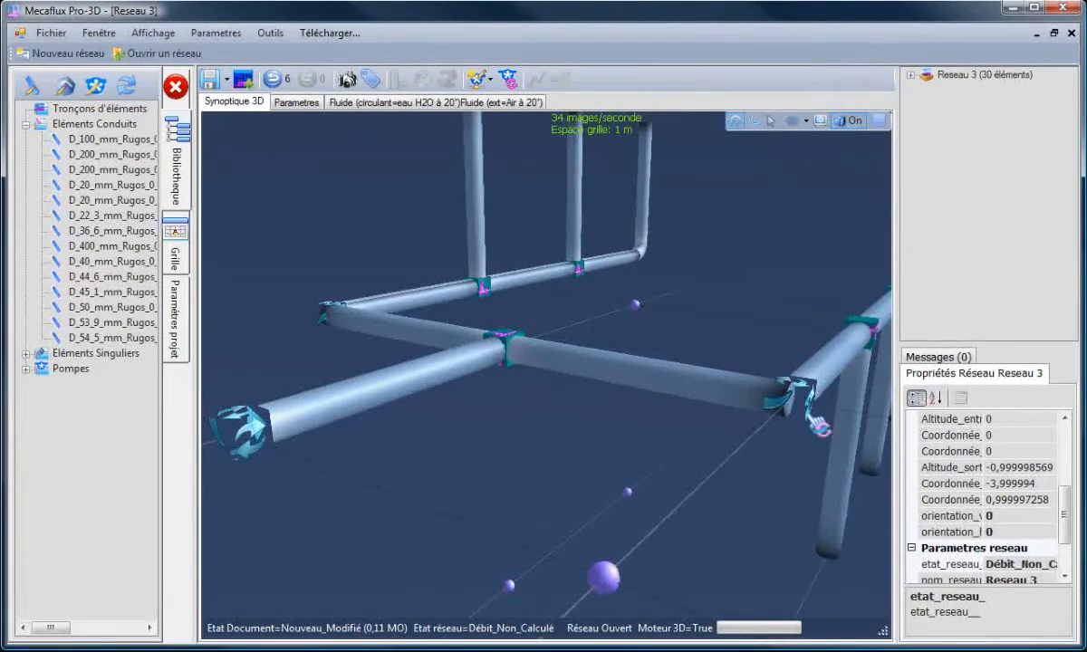
- Delete the orienteur fittings at the ends of both branch pipes
click(814, 419)
scroll(702, 451, down, 3)
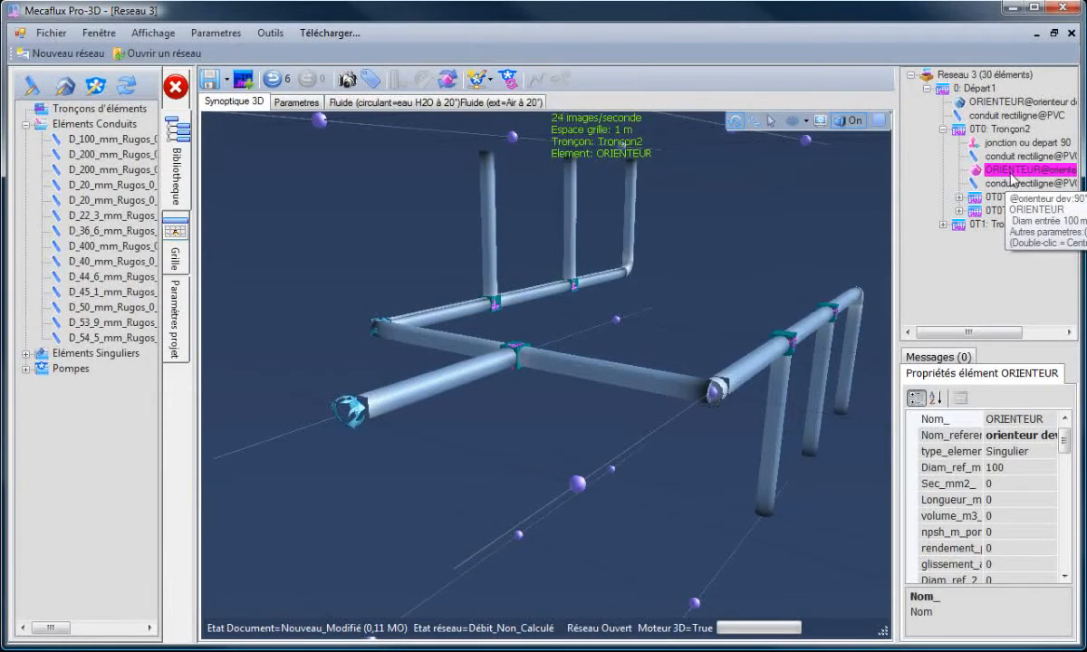
key(Delete)
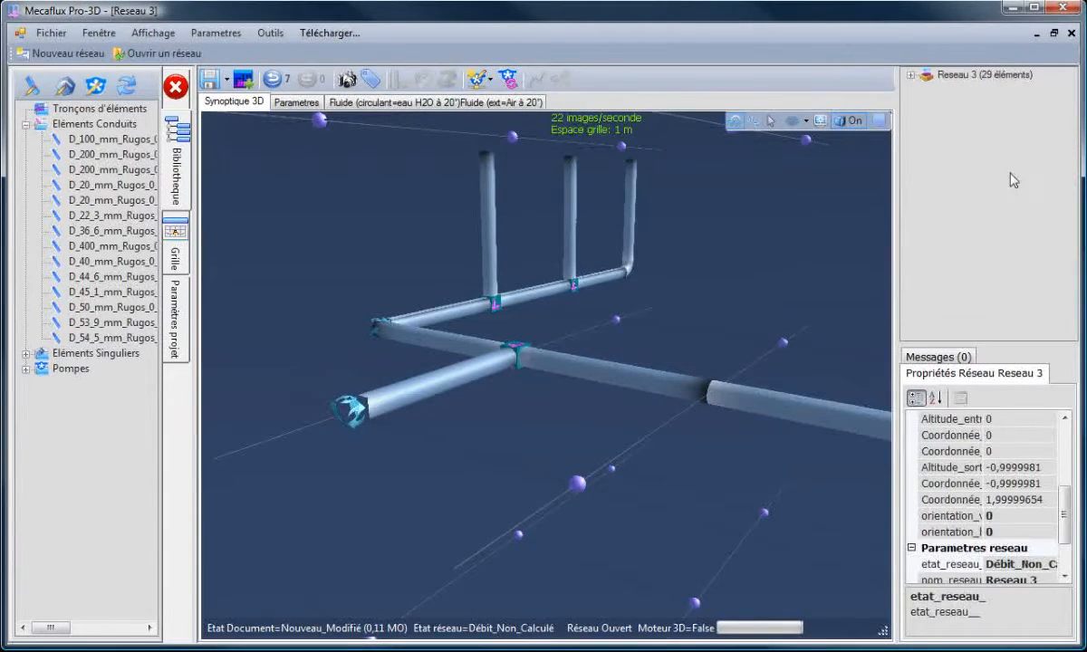
click(380, 328)
scroll(362, 326, up, 3)
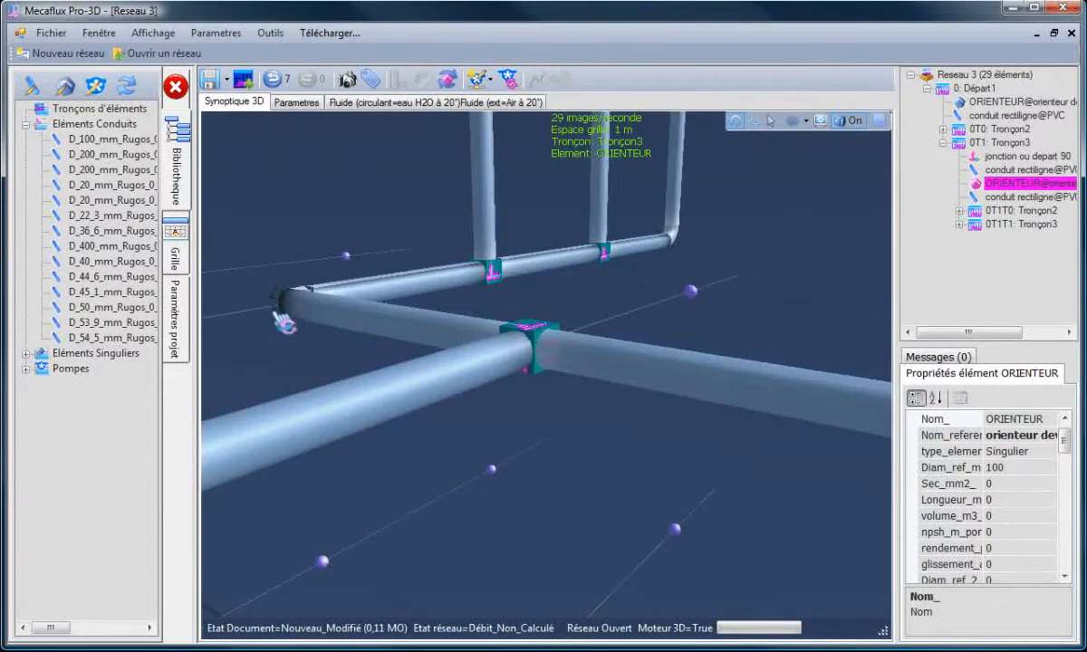
key(Delete)
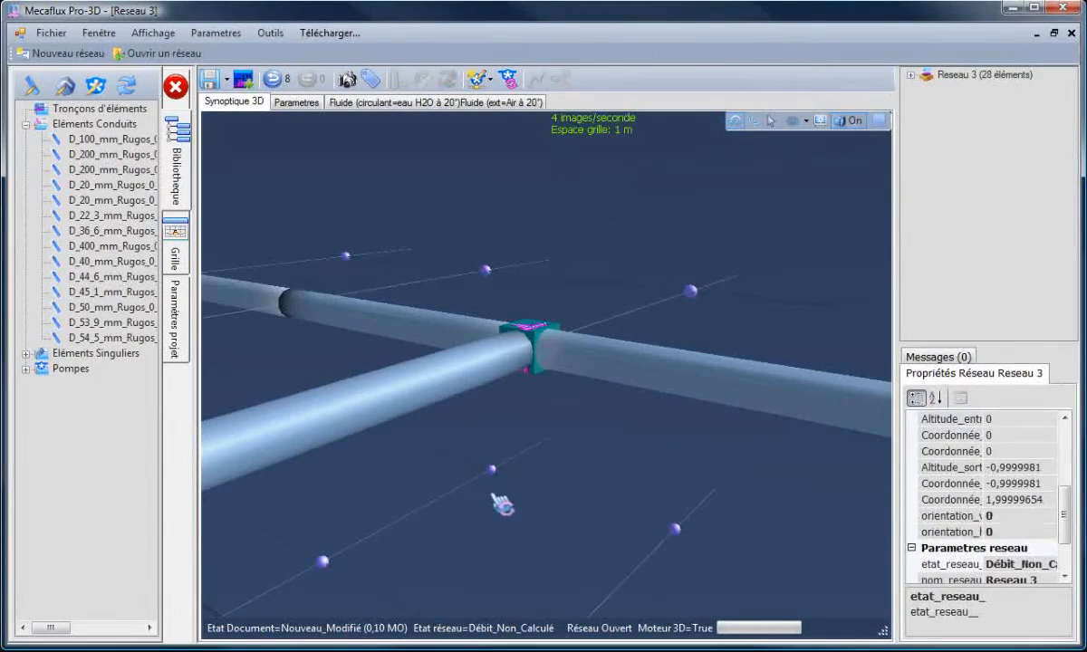
- Insert an ORIENTEUR fitting upstream of the straight pipe on the Tronçon2 branch
scroll(555, 484, down, 5)
drag(602, 423, 520, 414)
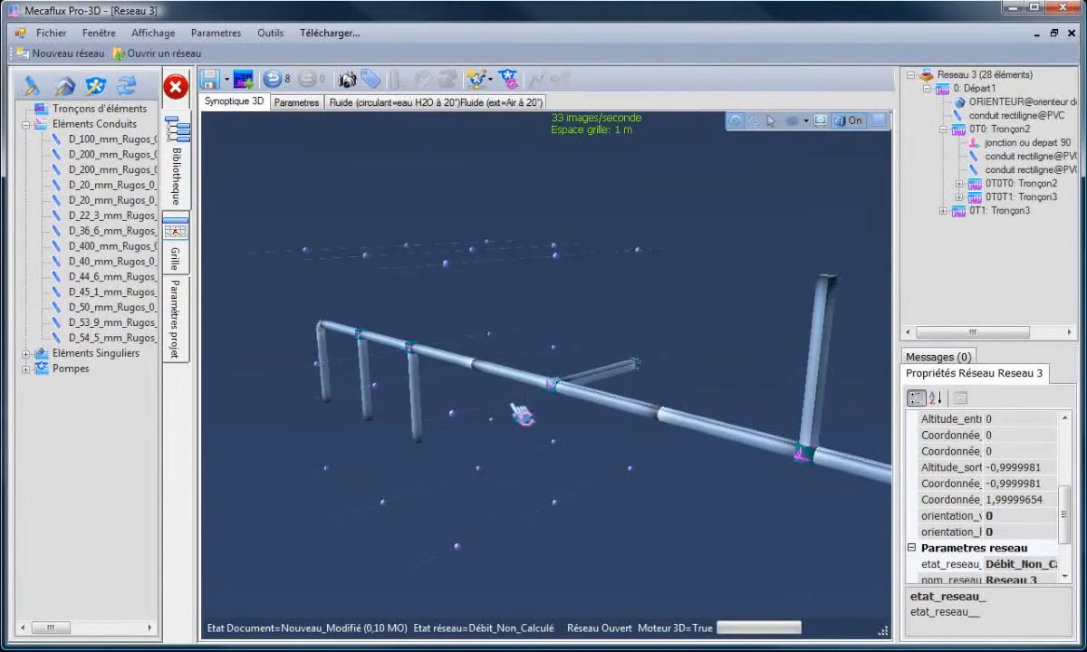
click(497, 378)
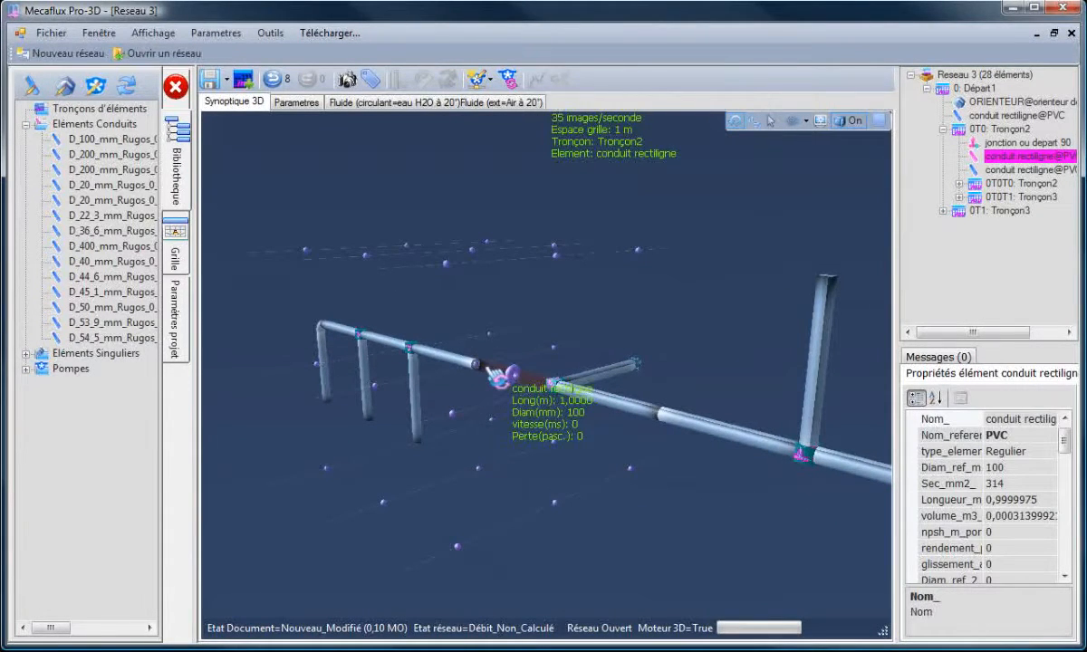
click(444, 356)
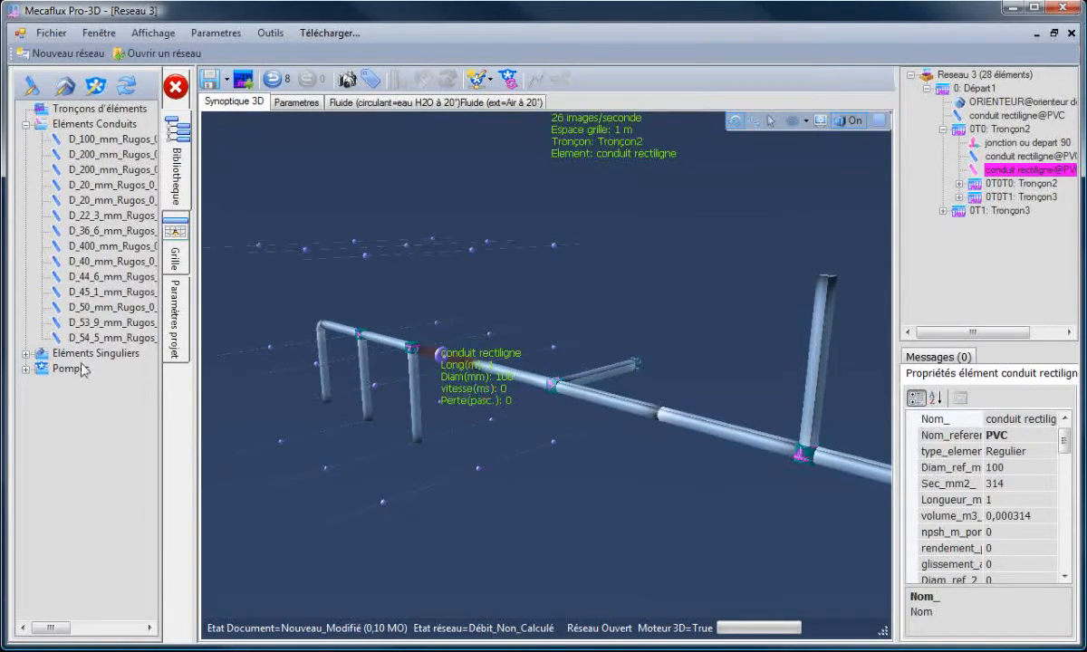
double_click(40, 353)
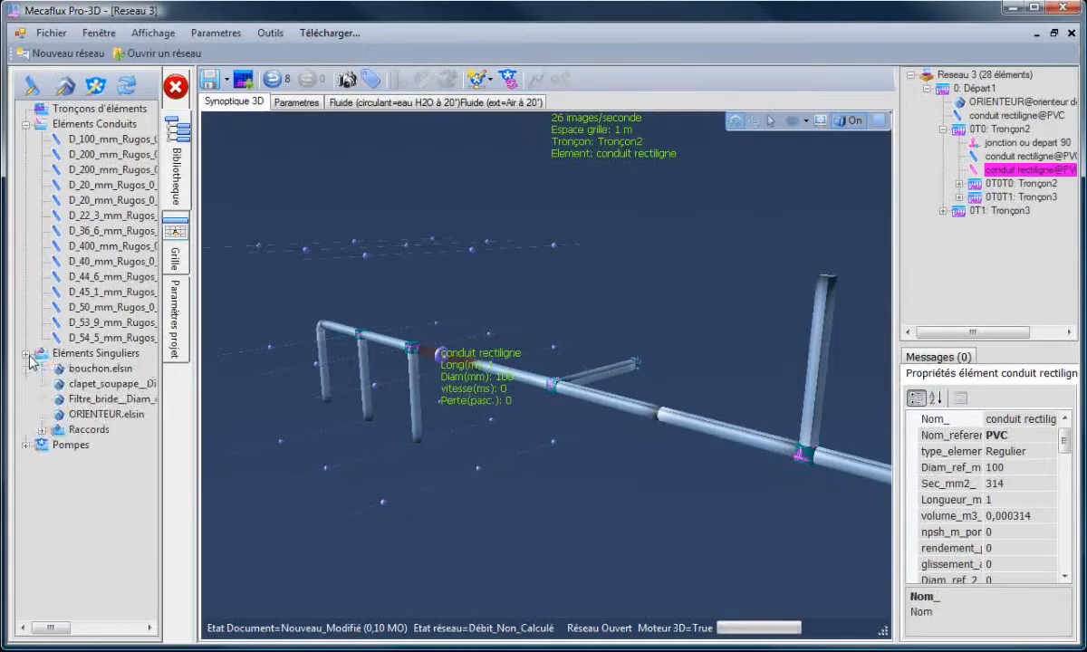
click(86, 414)
right_click(86, 416)
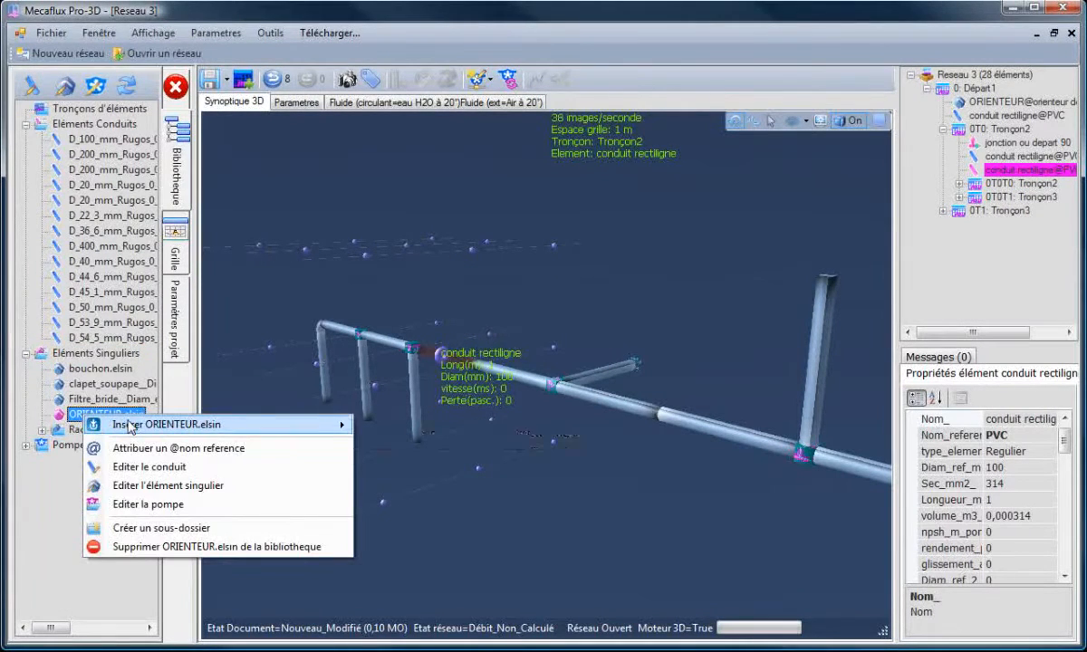
mouse_move(130, 426)
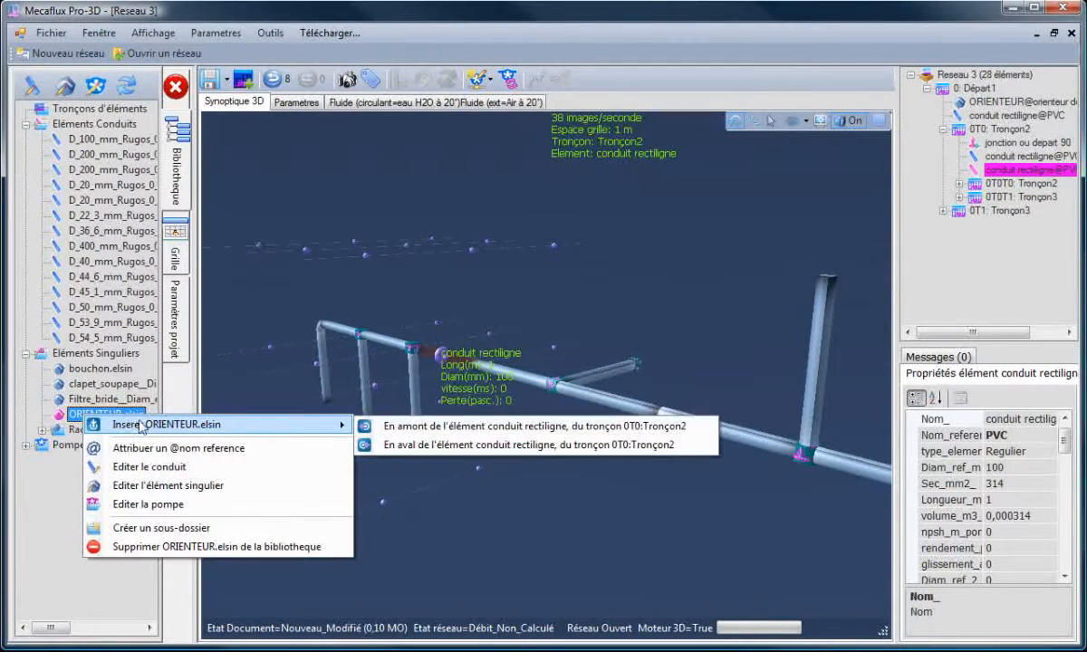
click(439, 426)
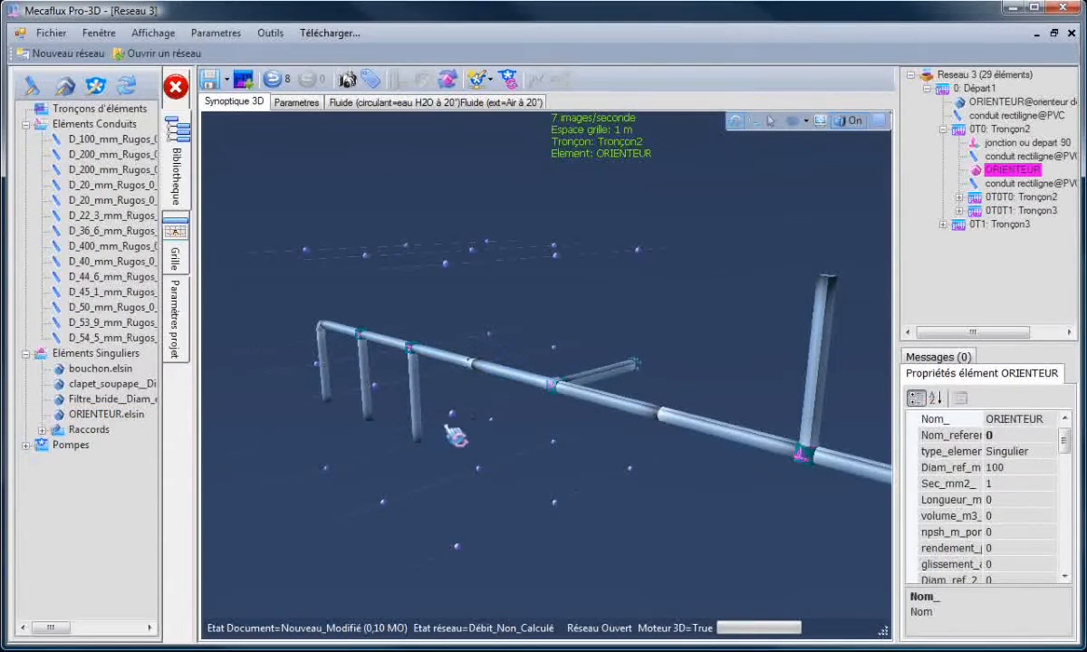
- Set the new orienteur's orientation to 135°
click(481, 391)
scroll(477, 389, up, 5)
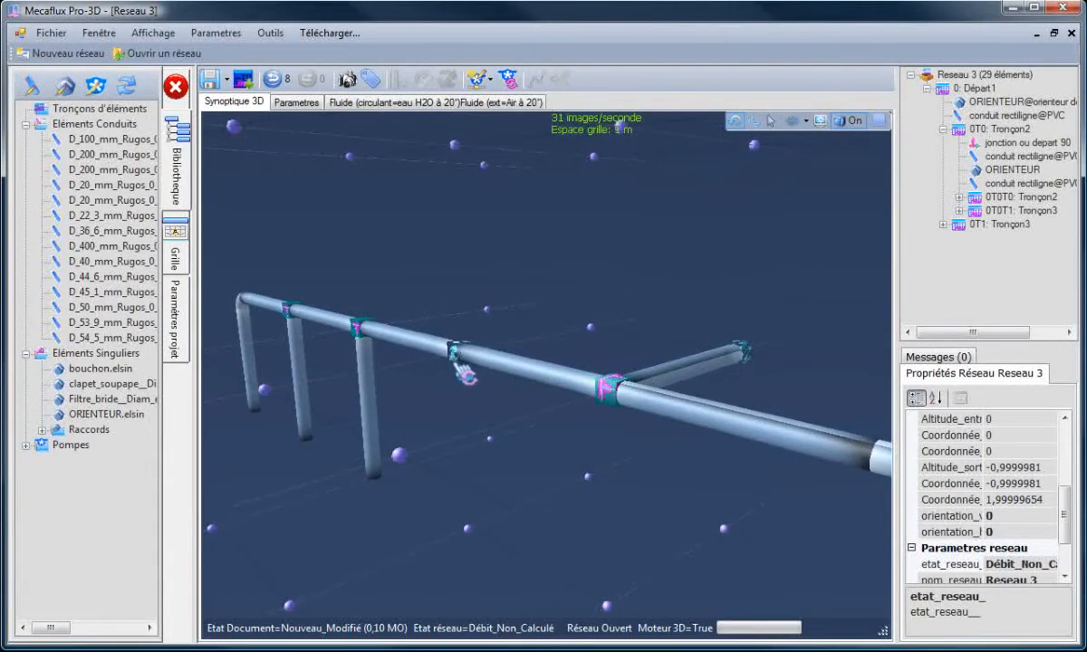
click(460, 372)
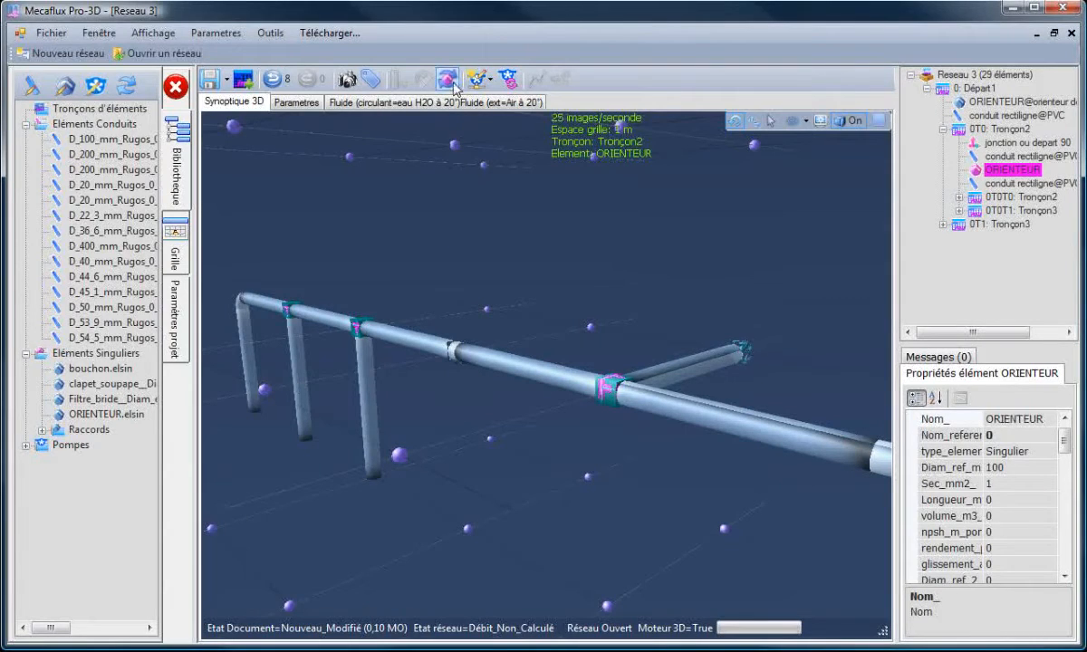
click(454, 82)
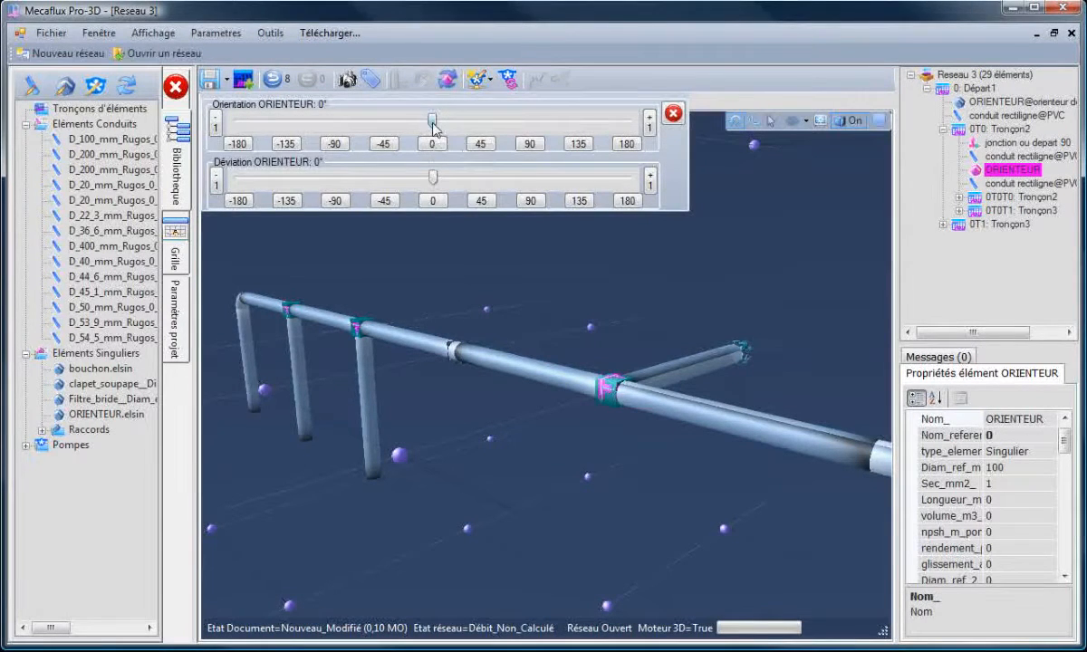
drag(433, 125, 579, 130)
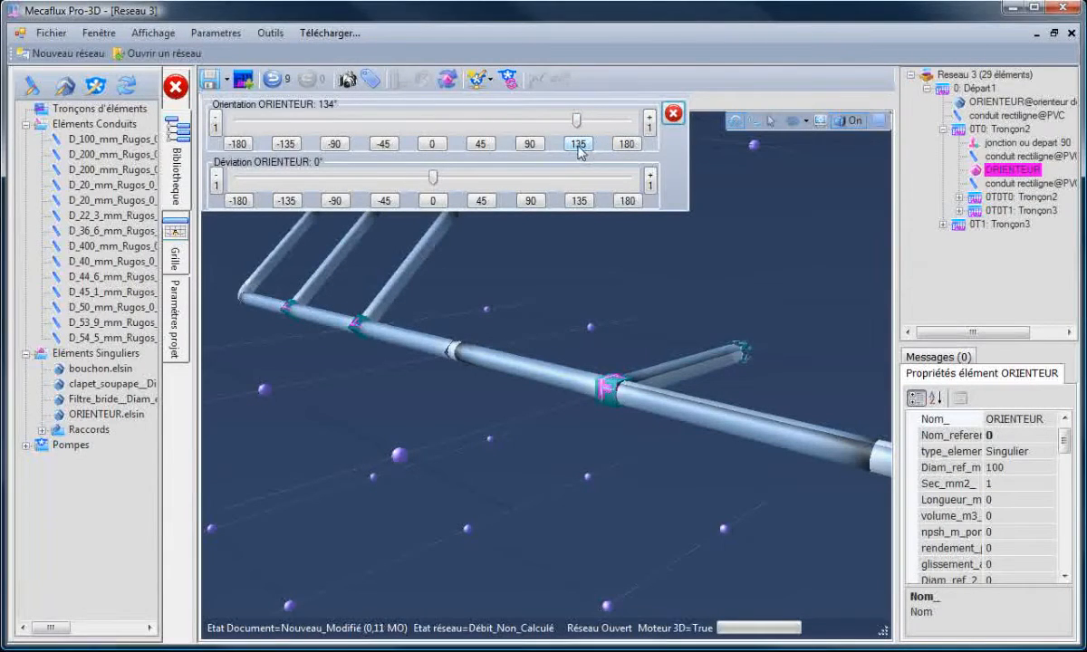
click(579, 145)
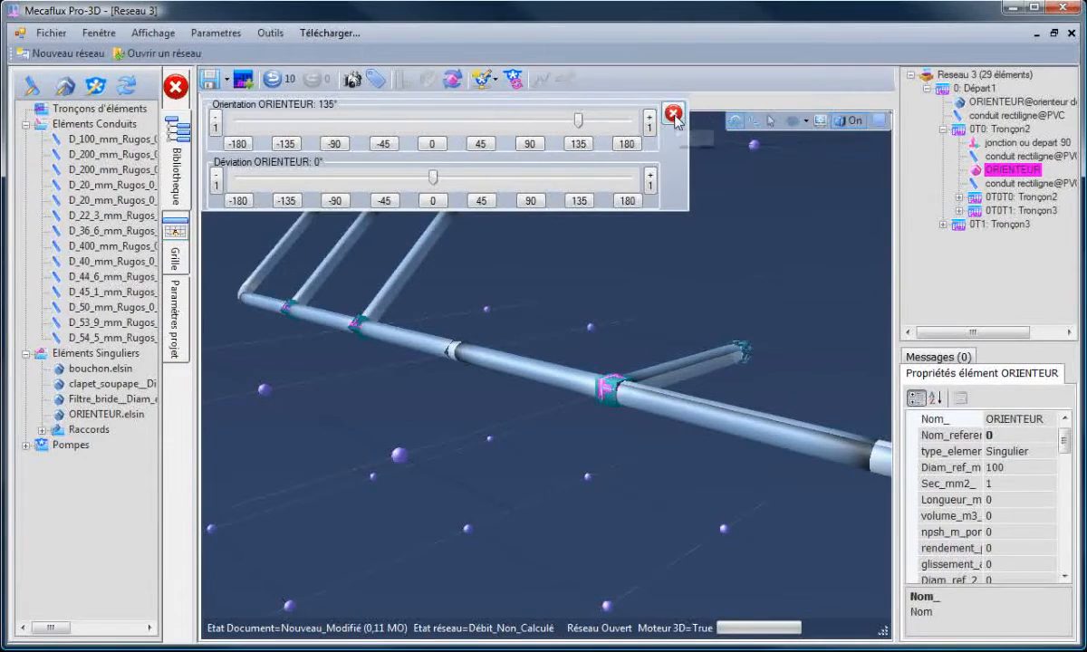
click(673, 113)
- Insert an ORIENTEUR fitting upstream of the straight pipe on the Tronçon3 branch
click(604, 240)
drag(604, 240, 641, 447)
click(676, 406)
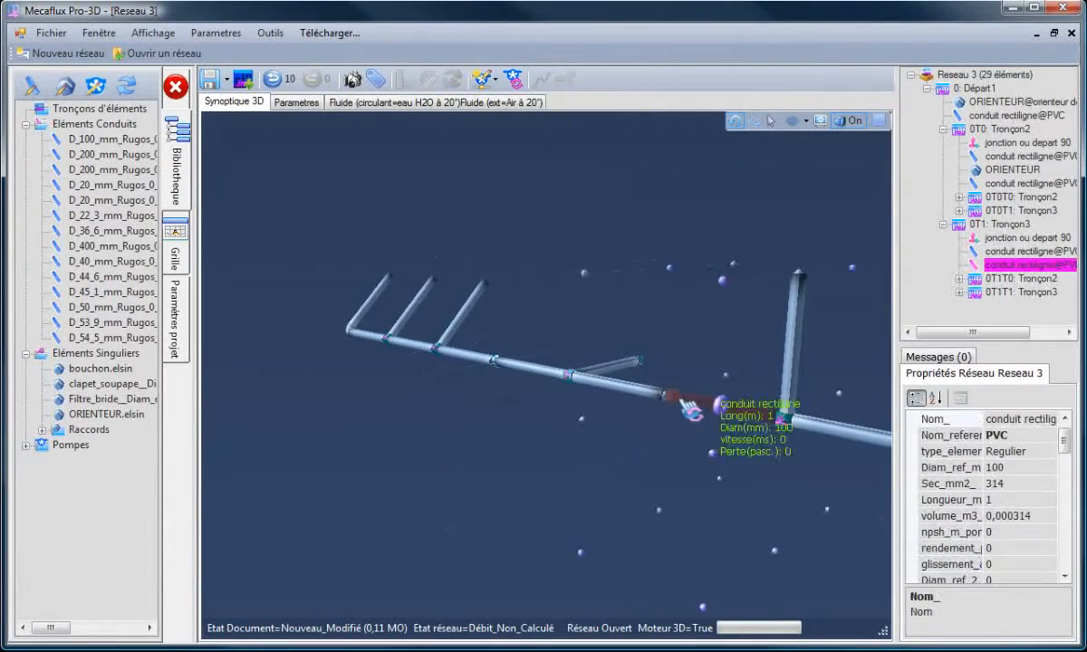
click(72, 417)
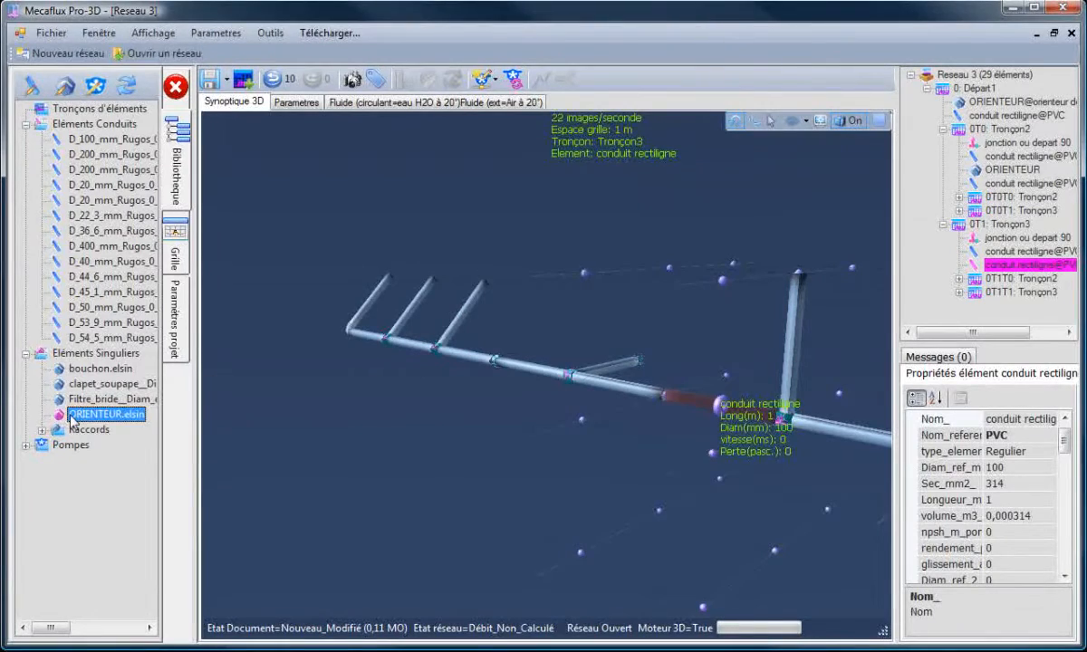
right_click(72, 416)
mouse_move(141, 430)
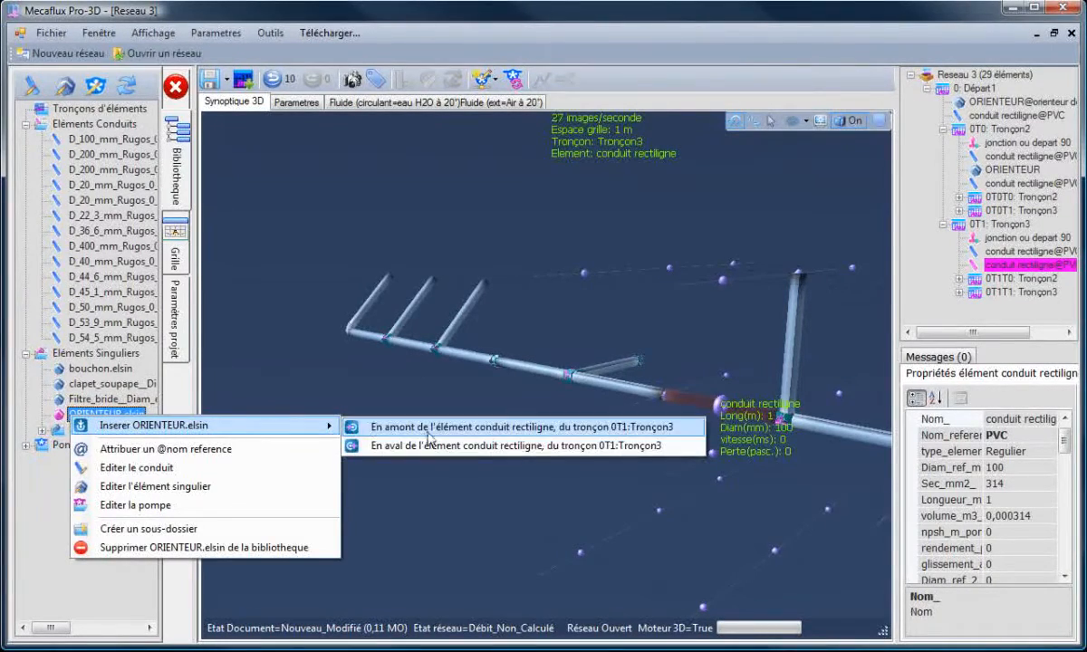
click(508, 427)
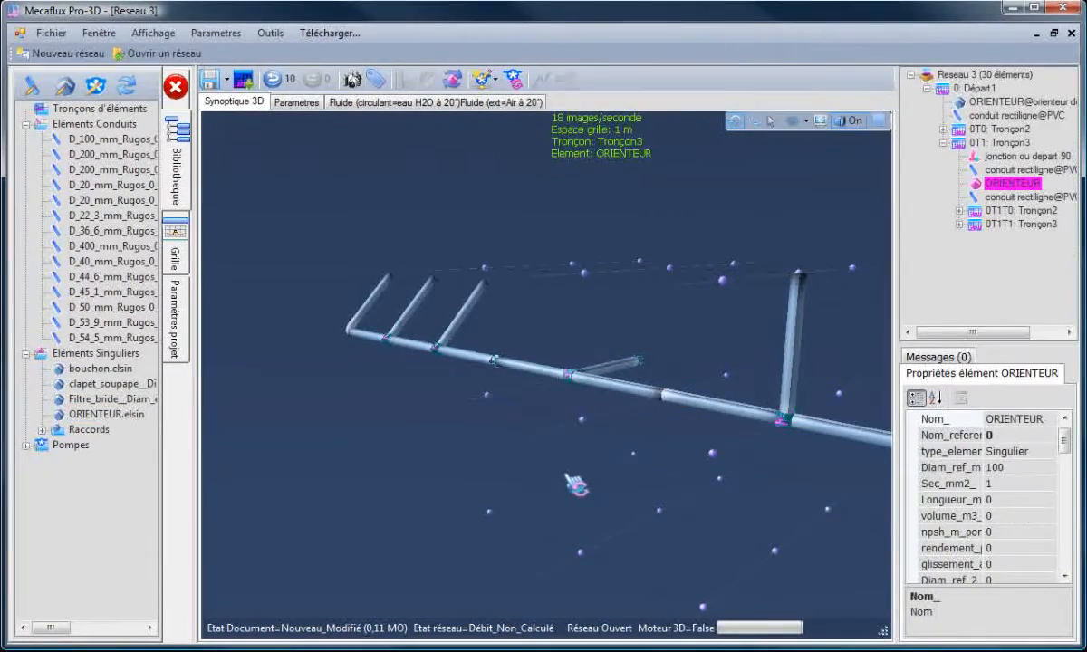
- Set this second orienteur's orientation to 45°
click(656, 442)
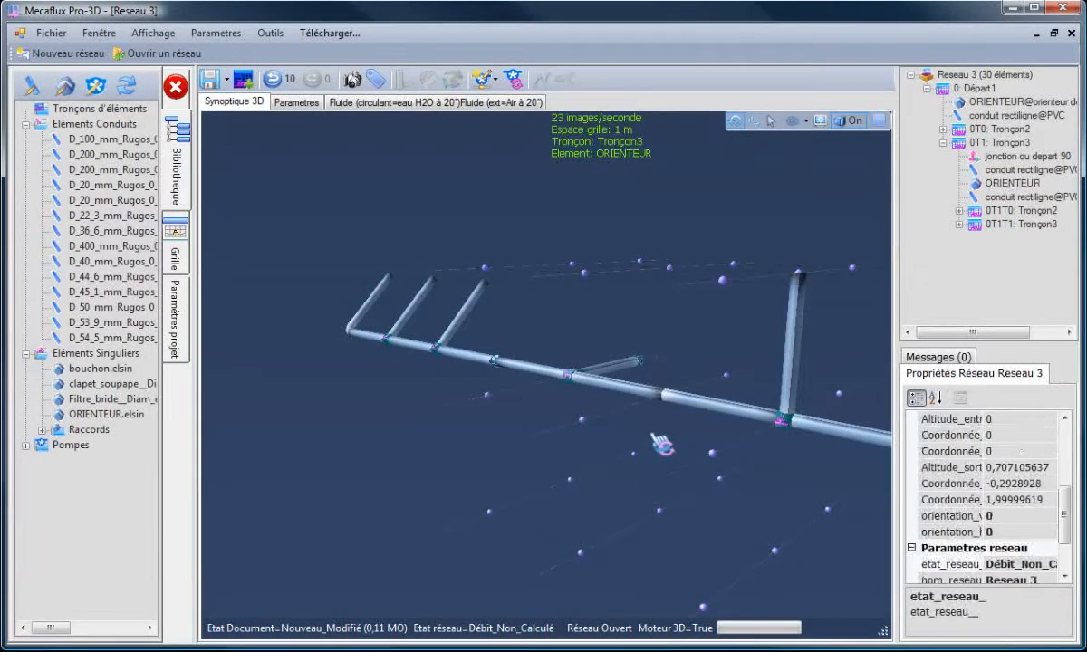
click(1001, 183)
click(456, 81)
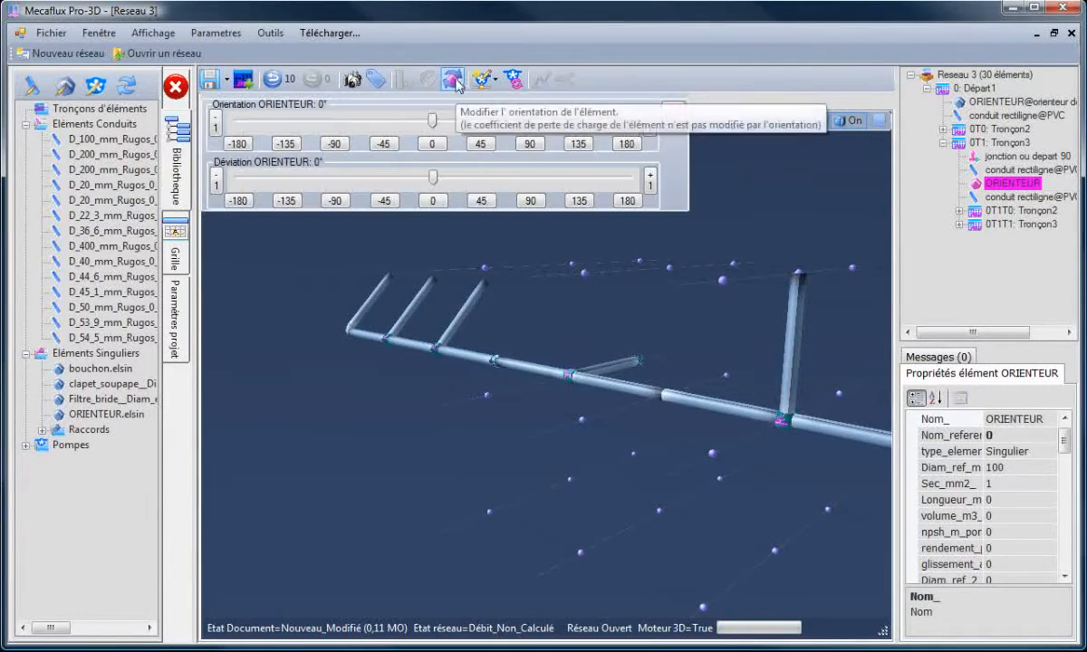
click(480, 144)
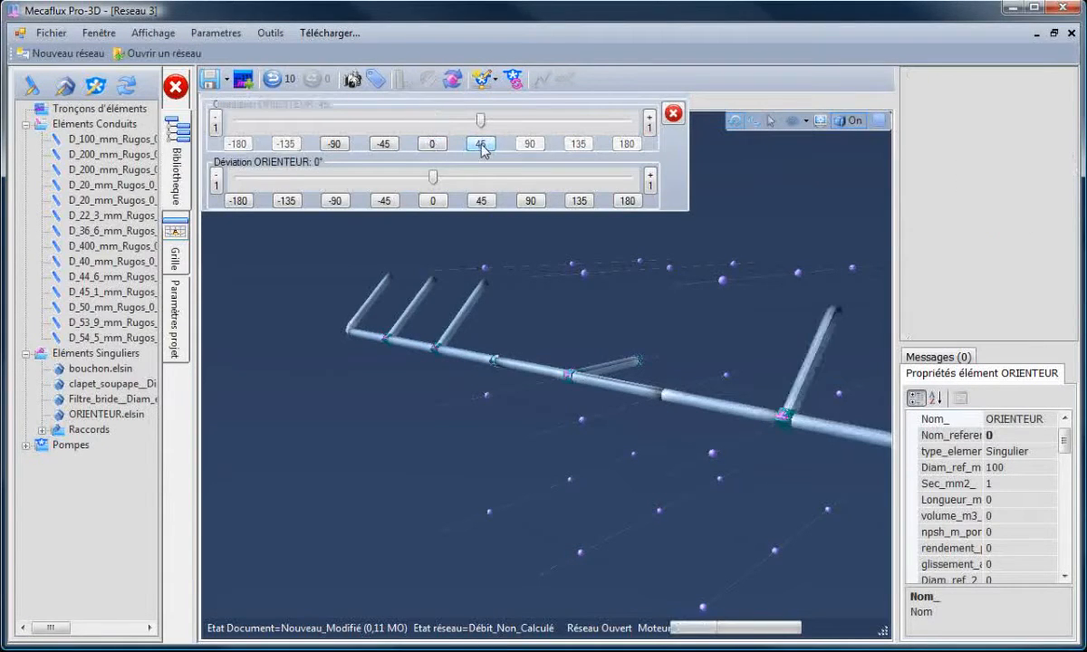
click(674, 113)
- Add a converging cone from 100 to 20 mm downstream of the end pipe of the angled branch
drag(573, 463, 672, 484)
click(688, 432)
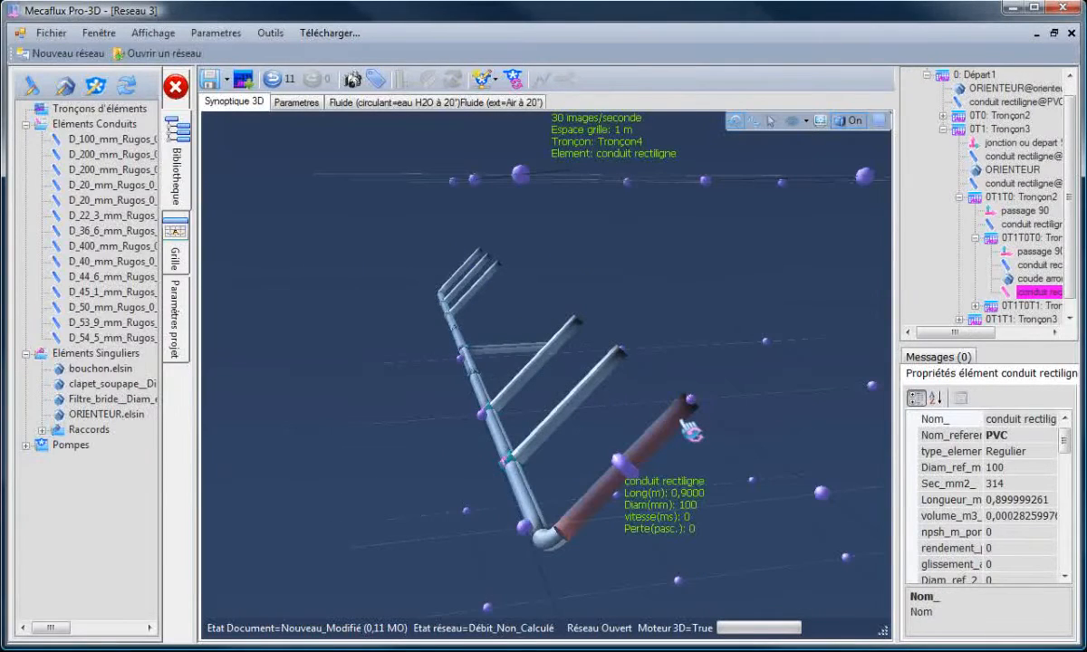
right_click(689, 432)
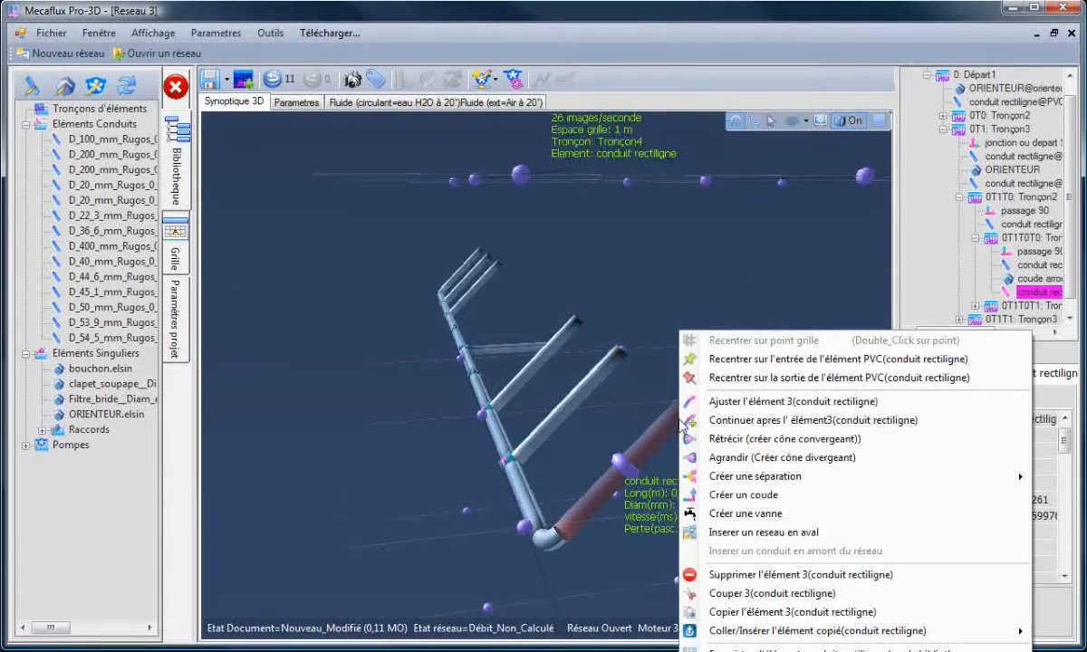
click(741, 443)
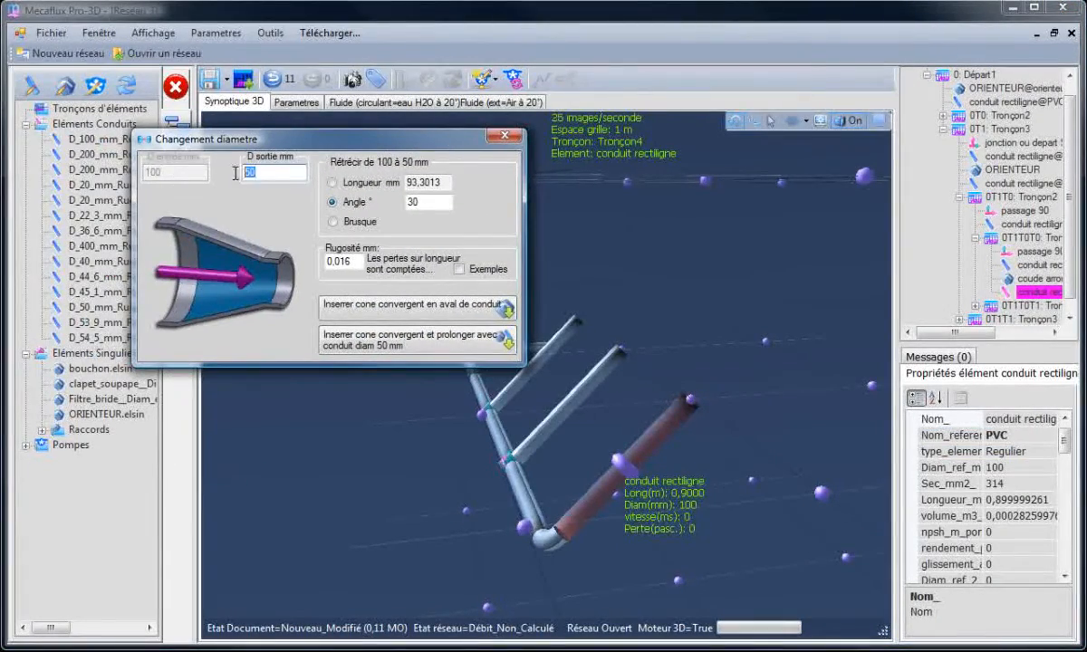
text(20)
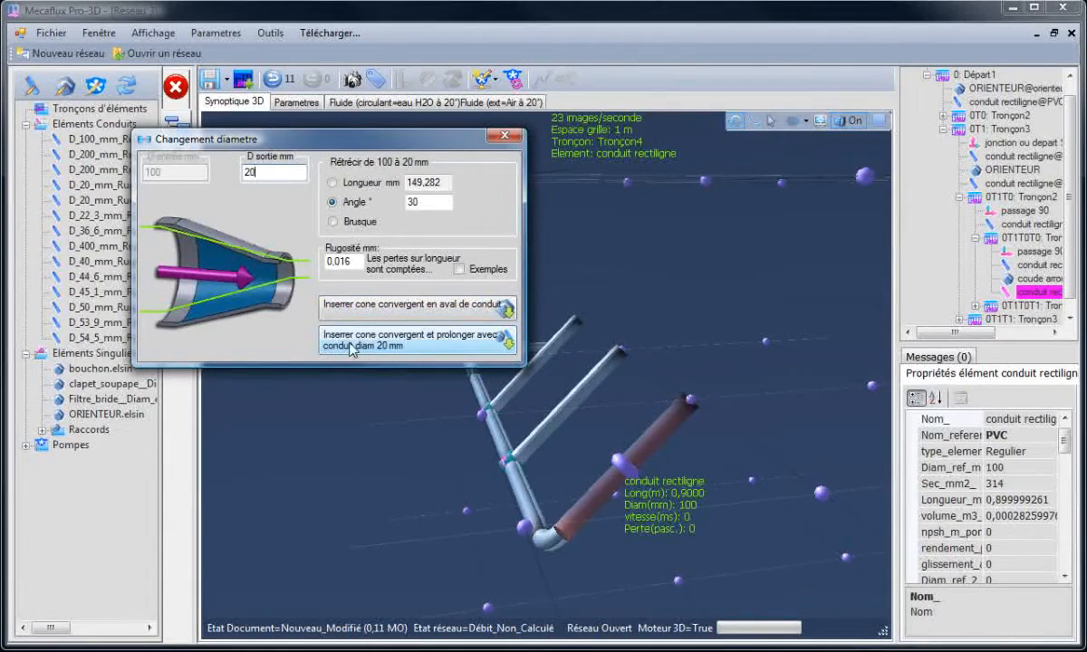
click(372, 306)
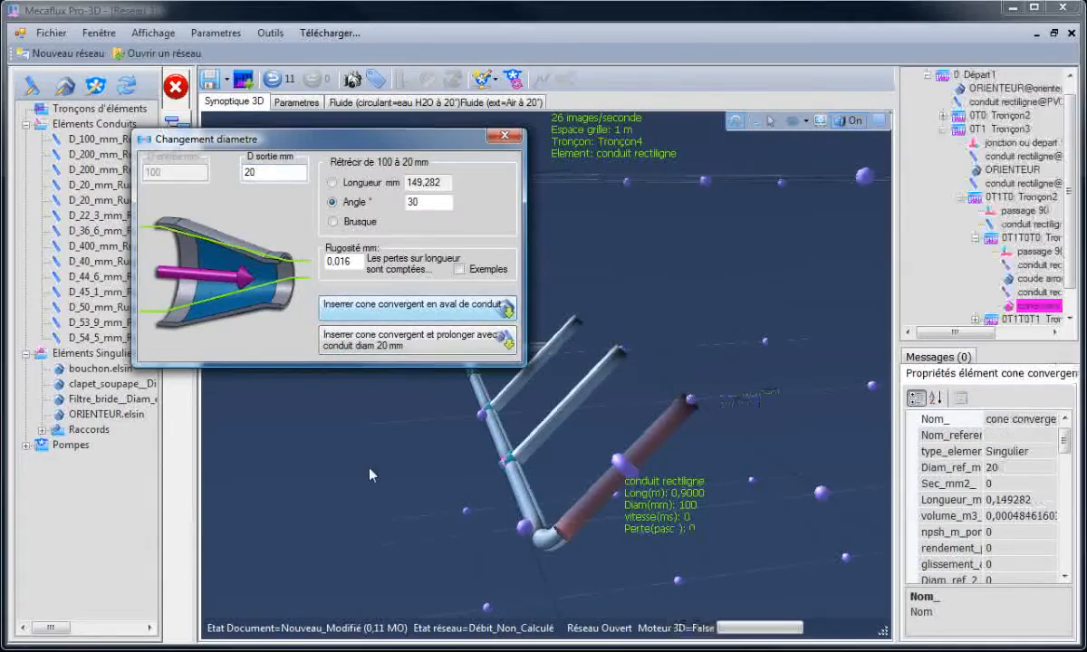
click(672, 488)
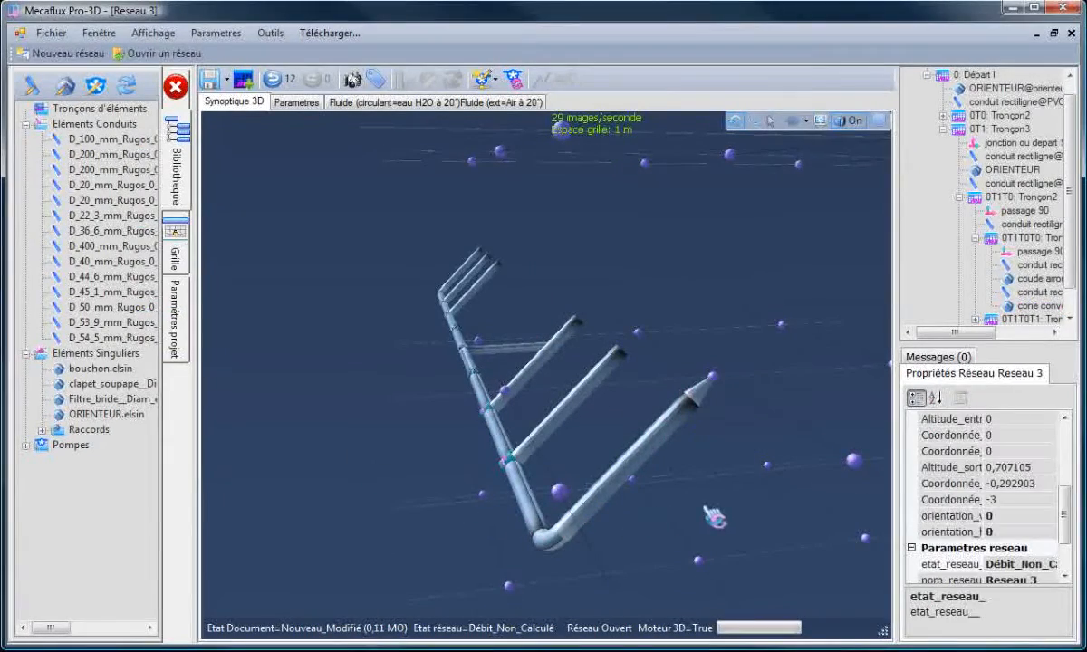
- Copy the converging cone and paste it downstream of the other angled branch pipe
click(712, 401)
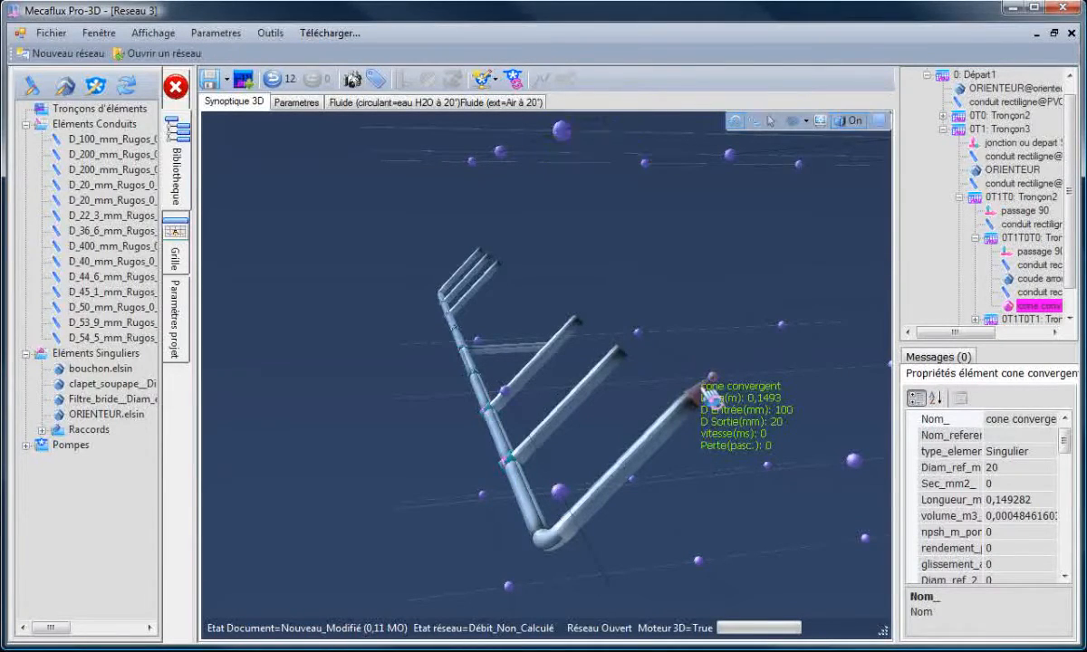
right_click(662, 367)
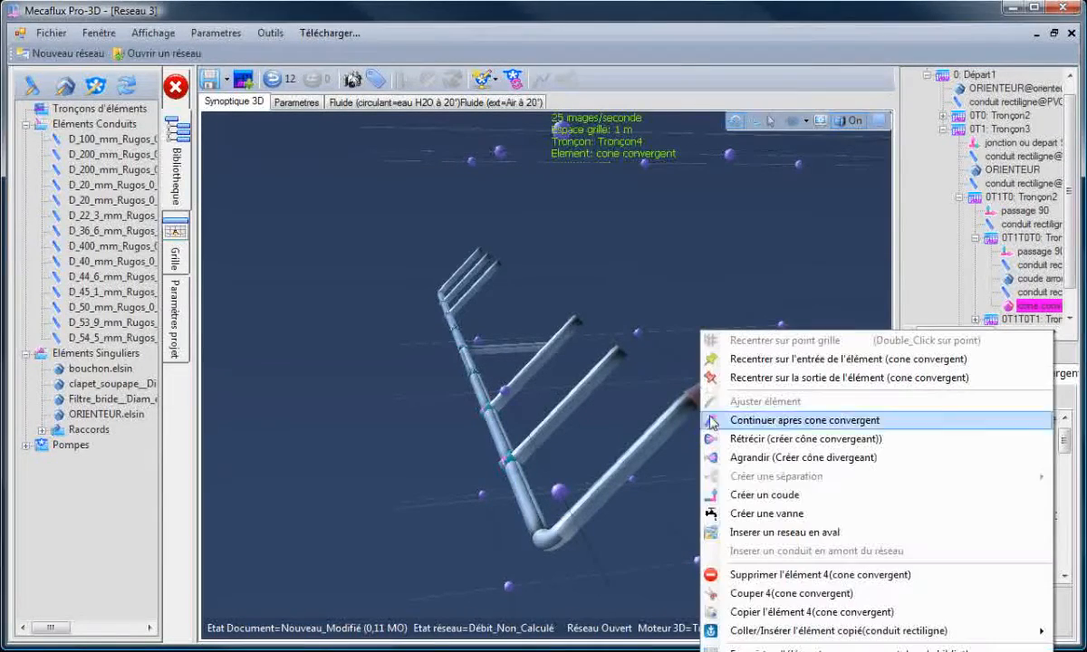
click(770, 613)
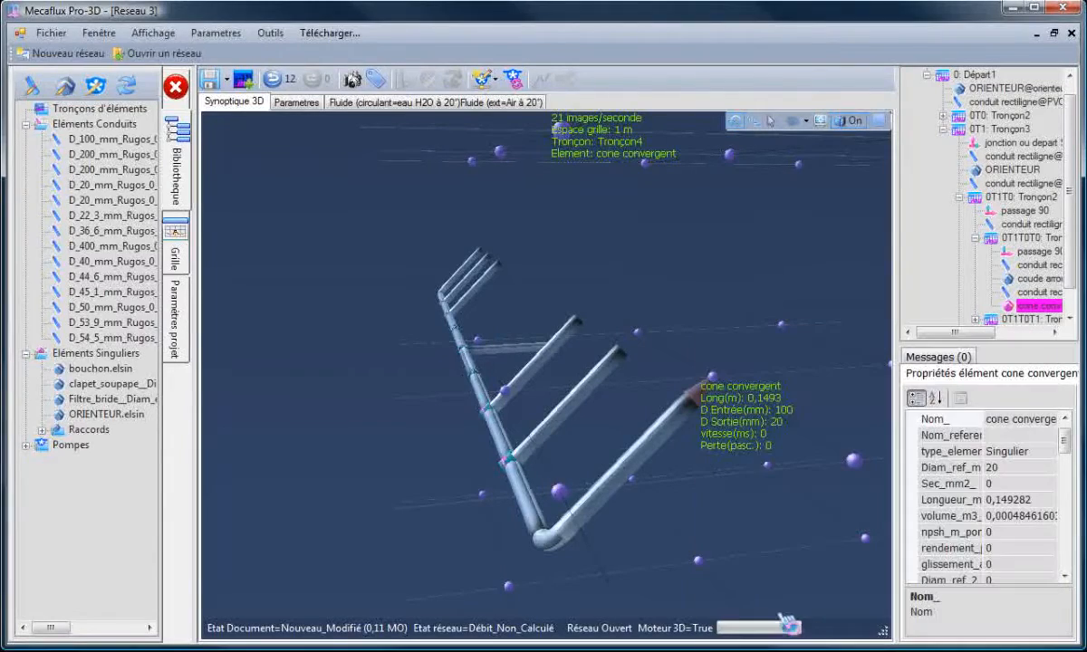
click(623, 364)
right_click(626, 368)
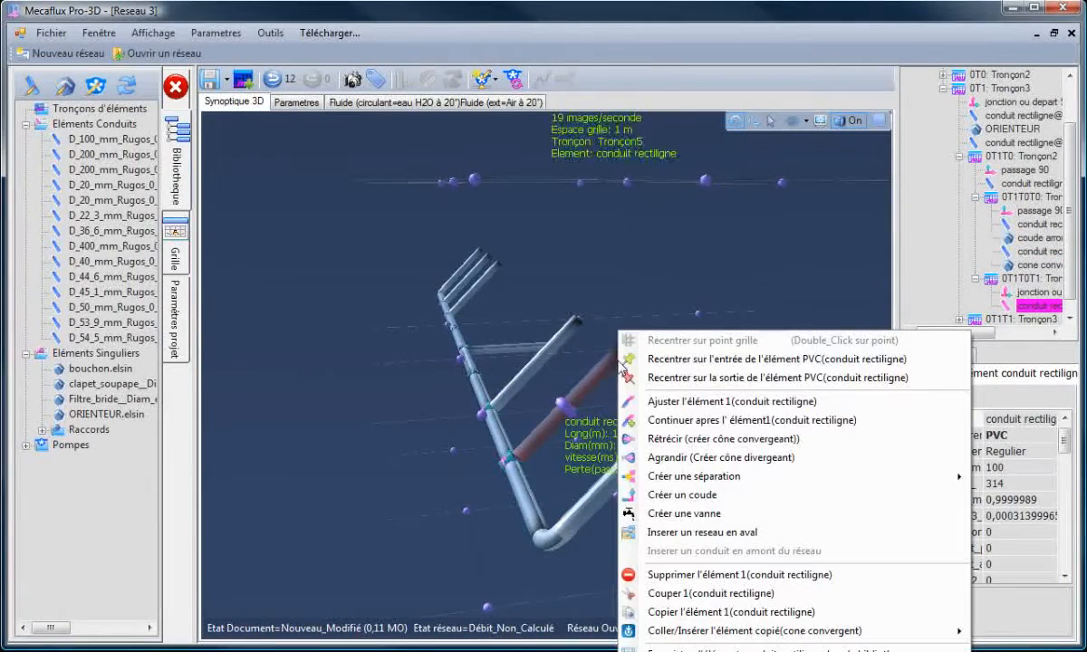
mouse_move(727, 636)
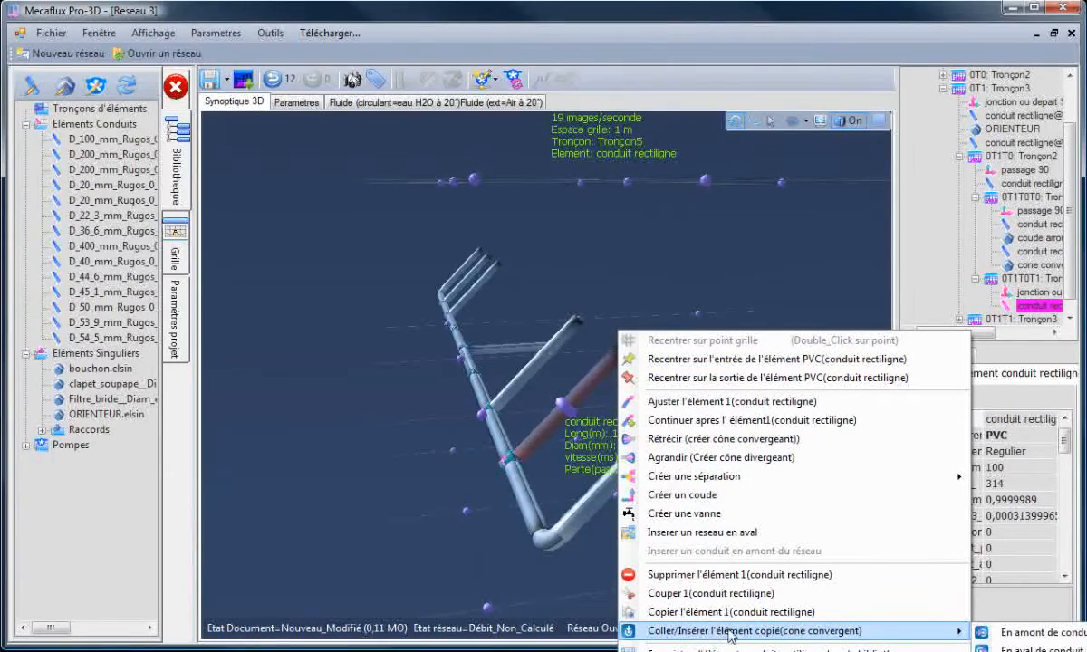
click(1019, 649)
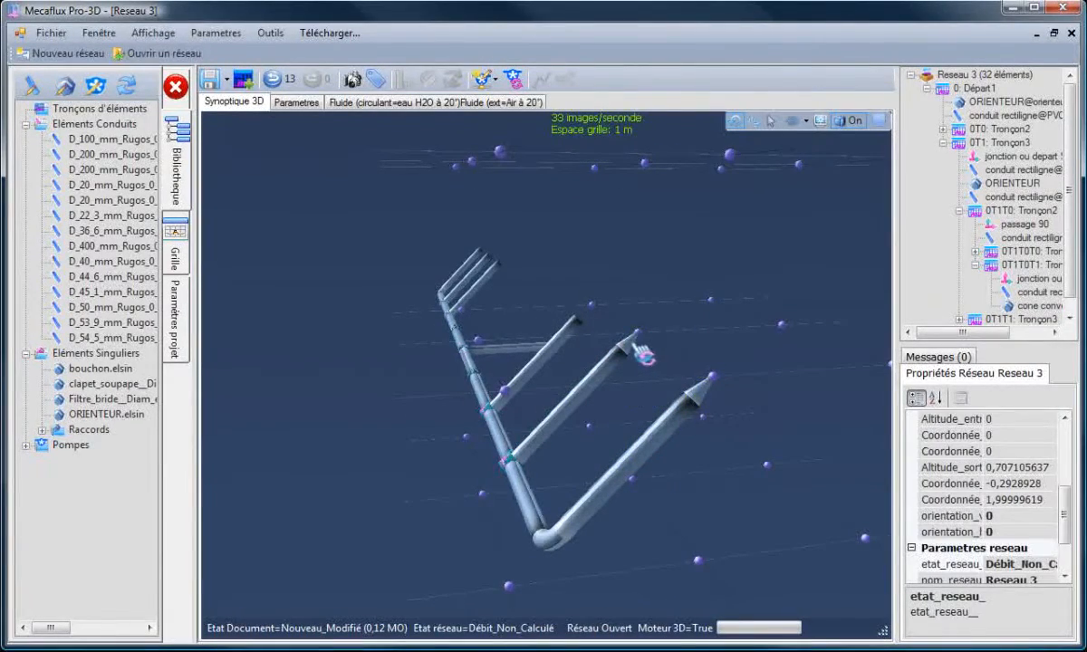
- Paste the converging cone downstream of the short straight pipe on the Tronçon3 branch
click(639, 351)
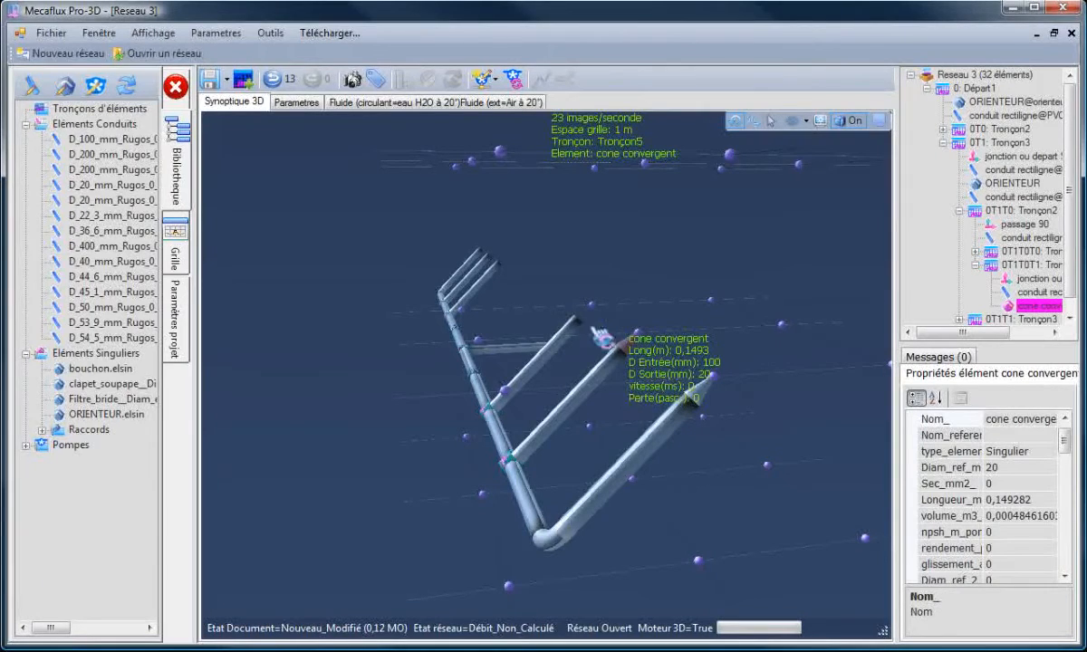
click(558, 337)
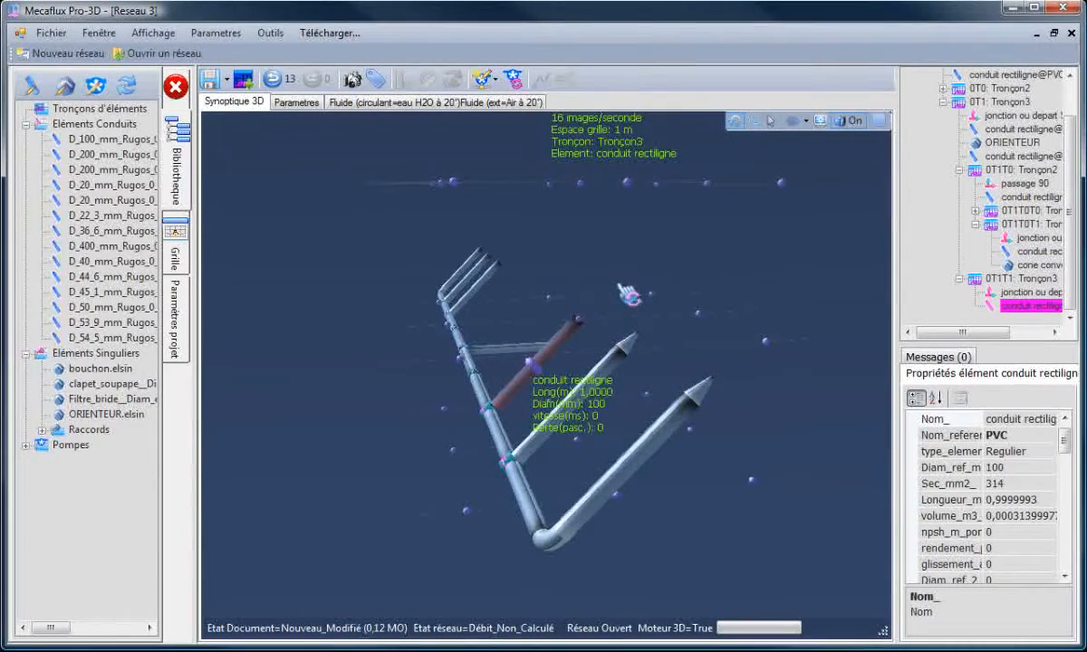
key(Delete)
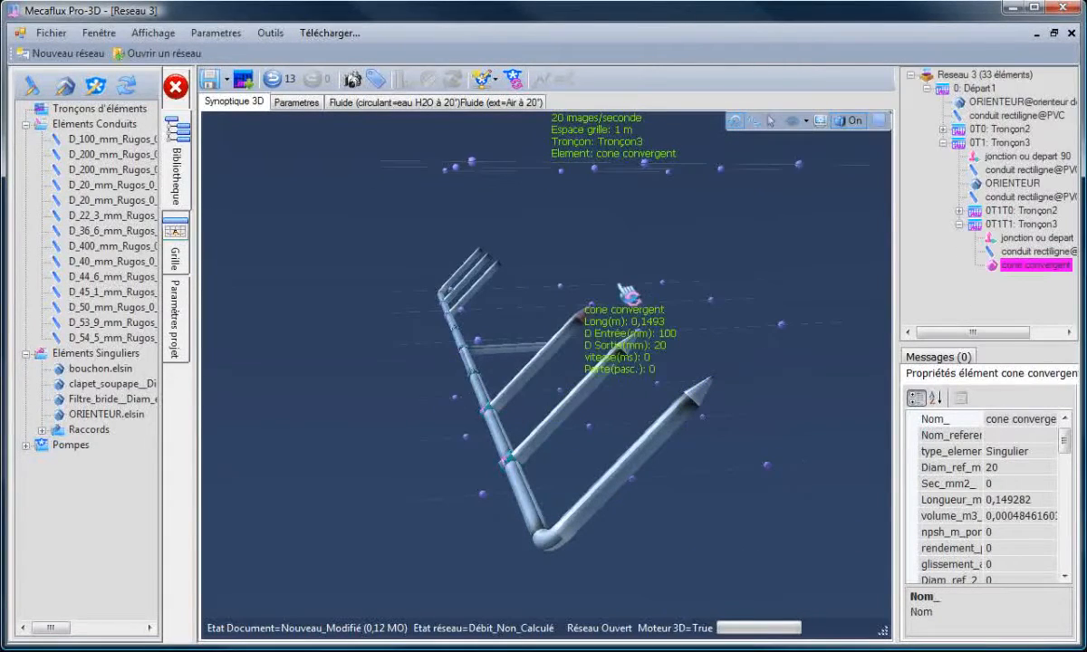
- Paste a converging cone downstream of the straight pipe ending the first Tronçon2 side branch
click(479, 283)
drag(414, 360, 439, 360)
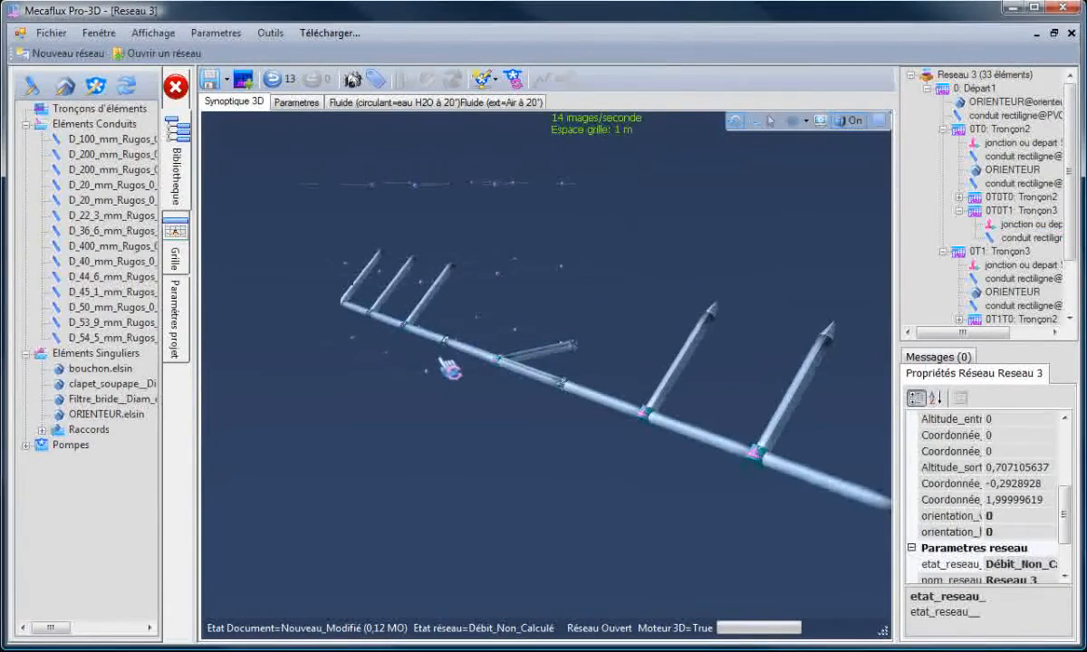
click(459, 287)
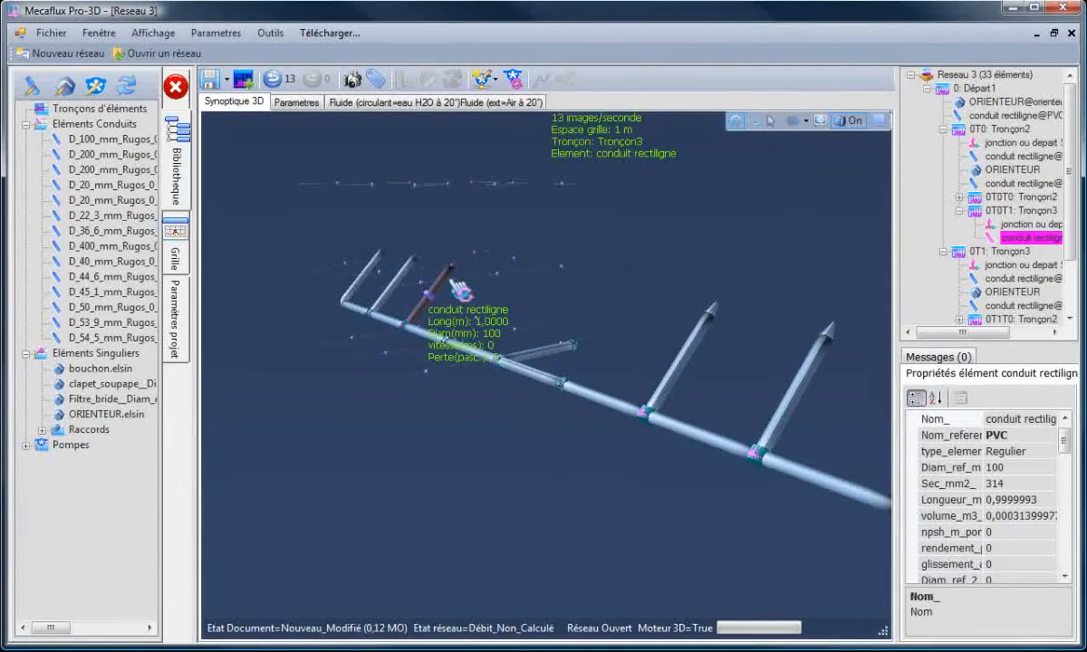
key(ctrl+v)
- Paste converging cones downstream of the end pipes of the two remaining side branches
click(421, 278)
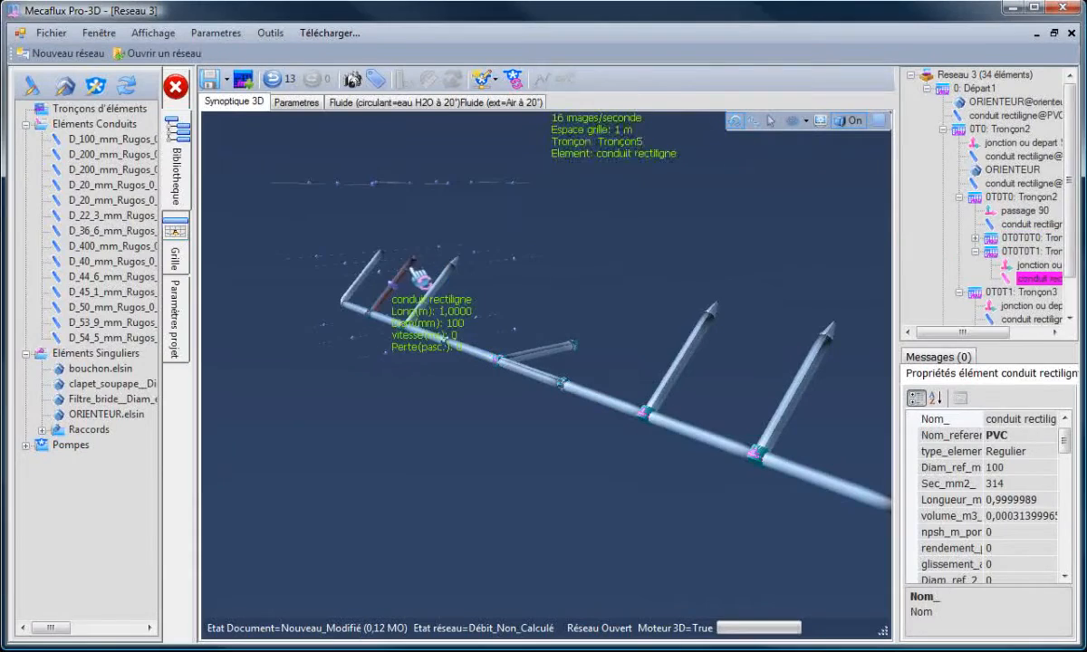
key(ctrl+v)
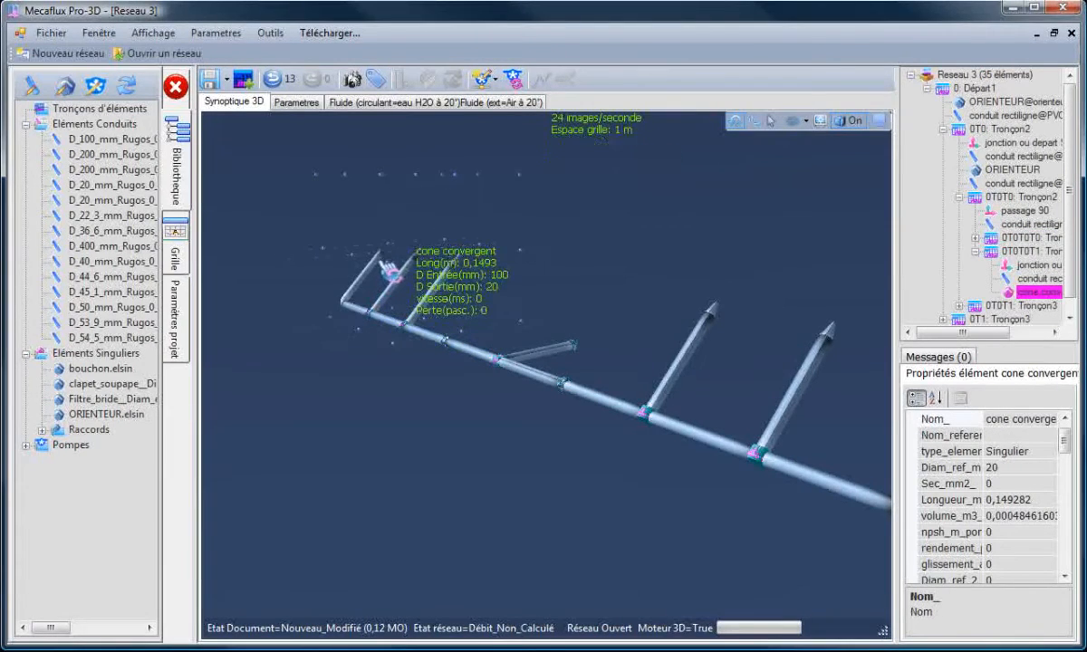
click(374, 256)
key(ctrl+v)
click(359, 409)
- Create a generator delivering a flow of 10 m3/h at the network start and acknowledge the result
scroll(569, 456, down, 3)
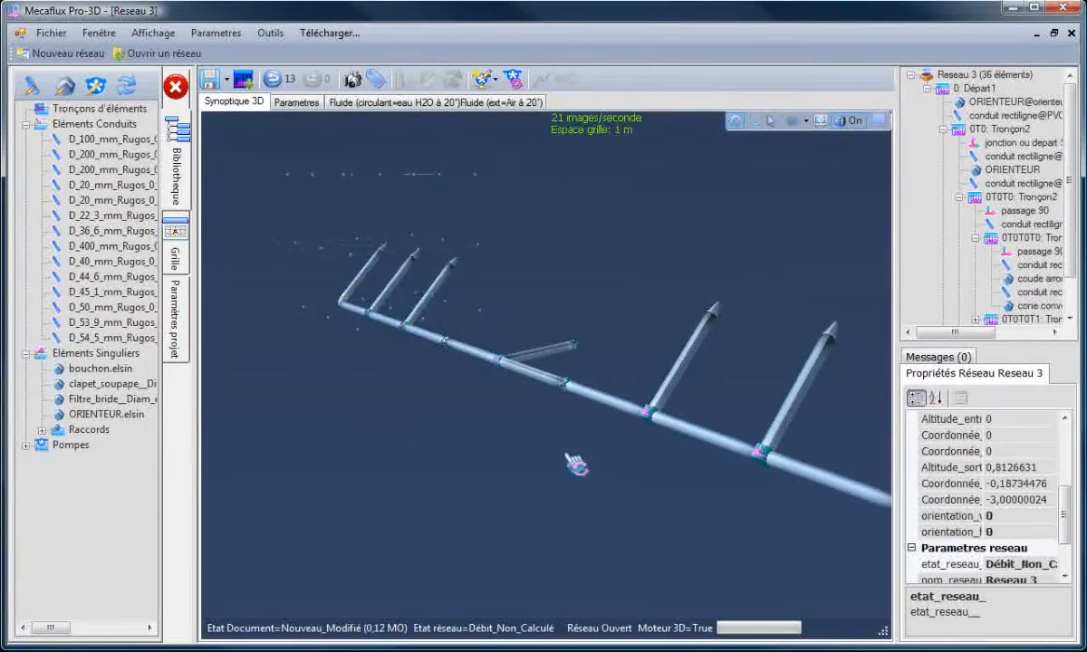
drag(593, 473, 571, 484)
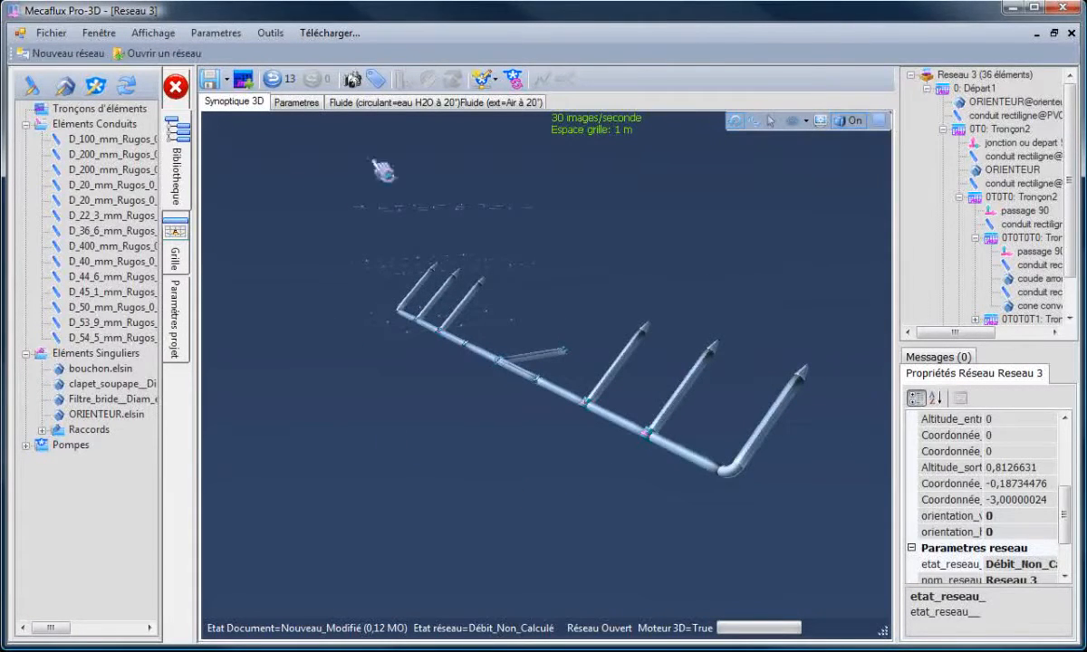
drag(384, 170, 609, 223)
click(583, 360)
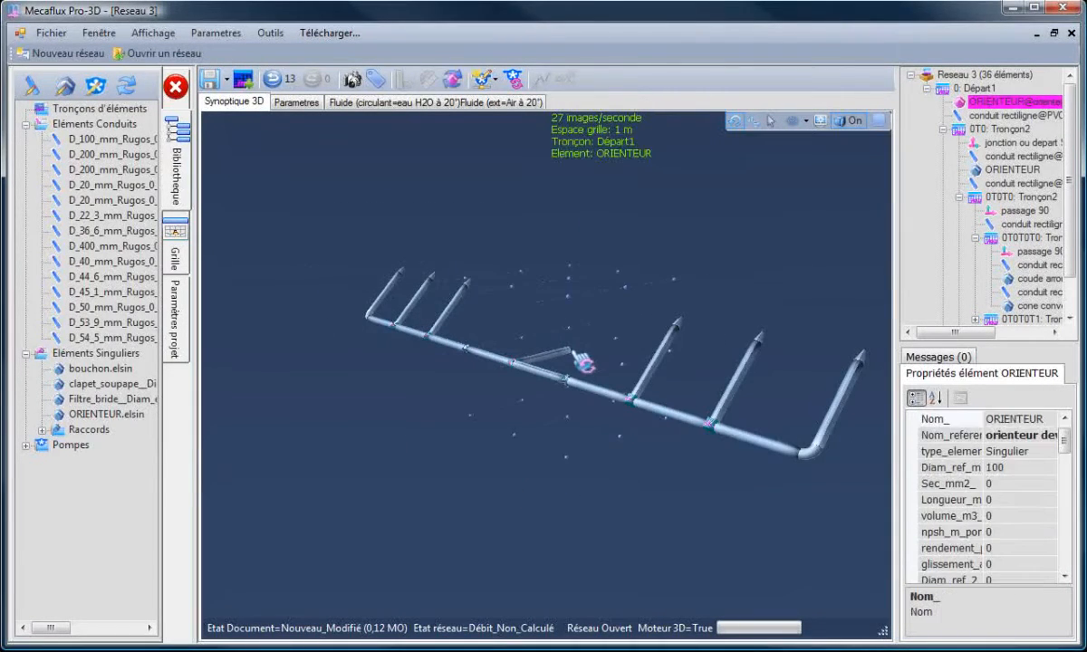
drag(511, 425, 600, 303)
click(485, 79)
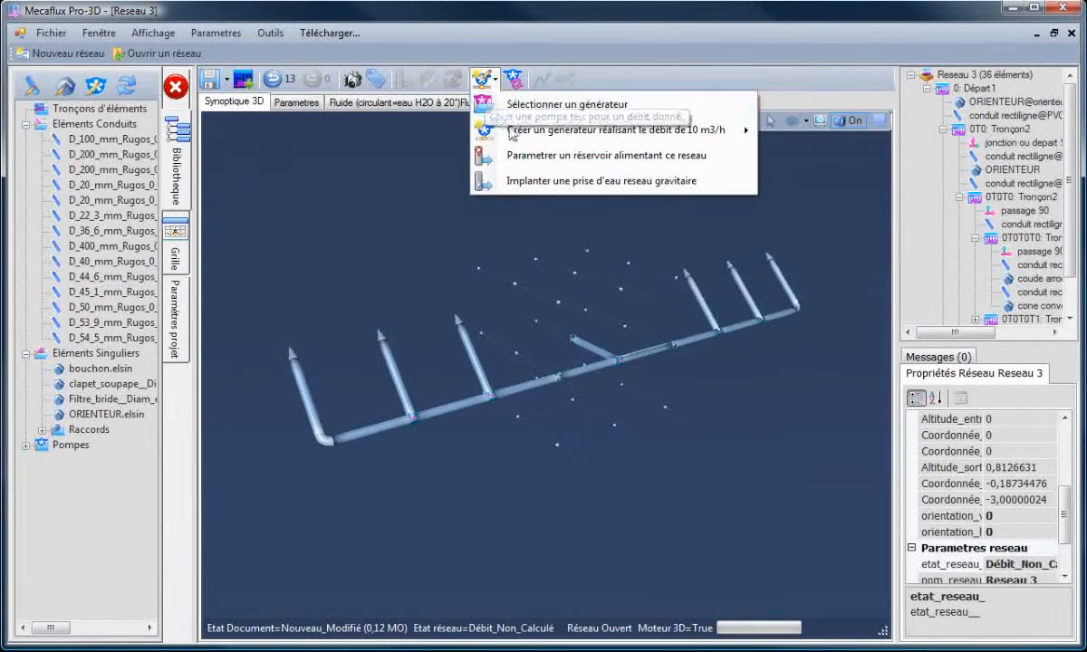
mouse_move(532, 142)
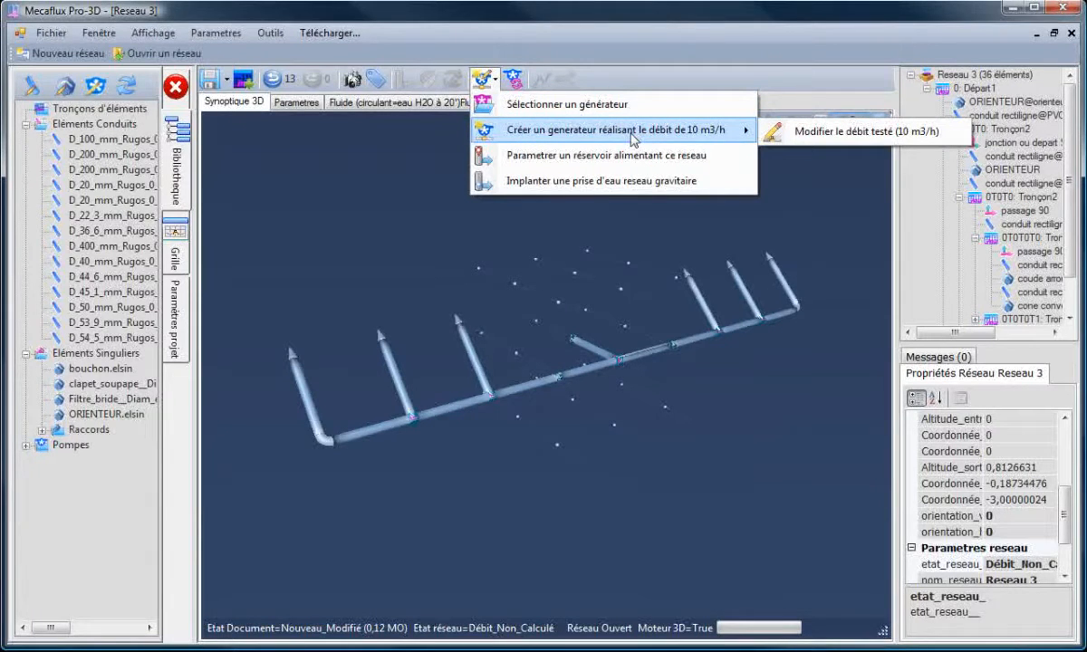
click(554, 132)
click(476, 209)
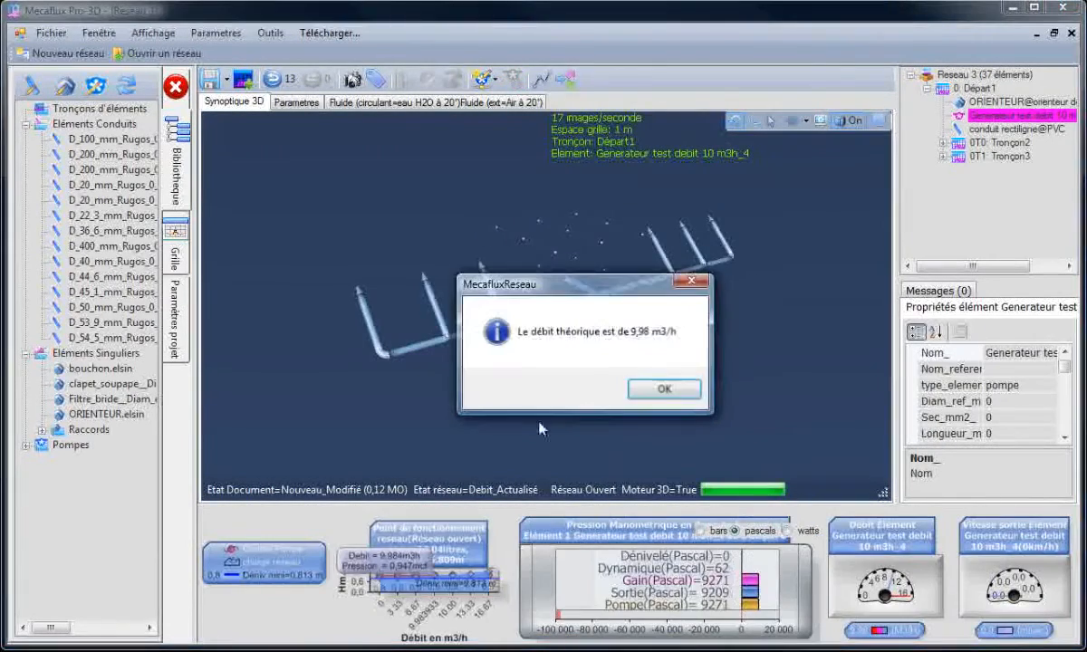
click(673, 390)
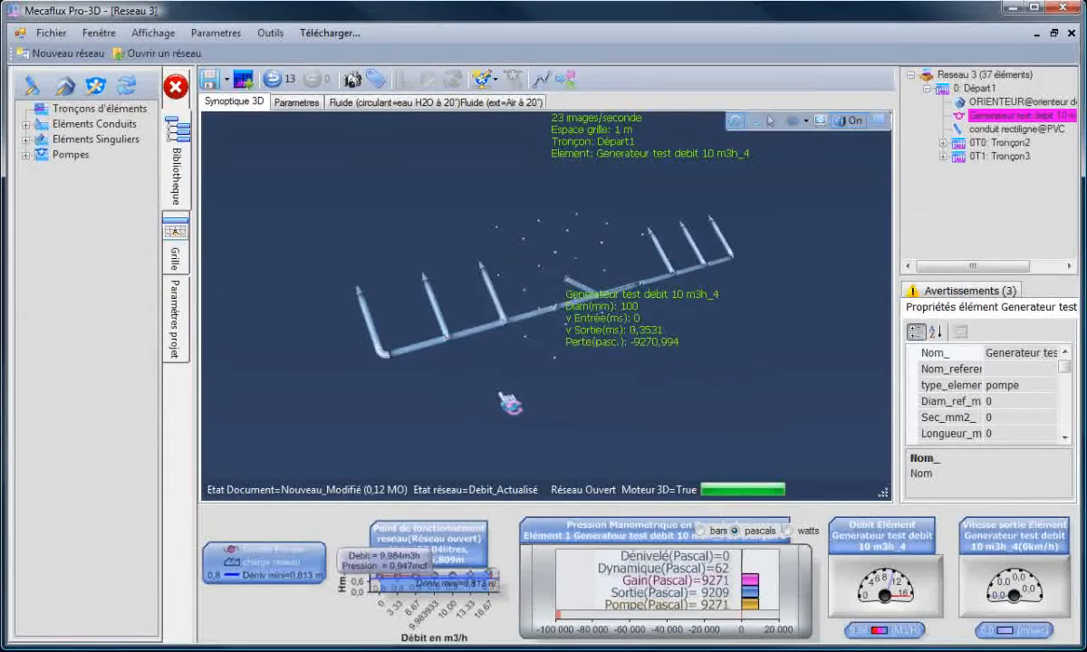
- Hide the library panel and run a trajectory test with 1000 particles through the network
drag(501, 396, 407, 326)
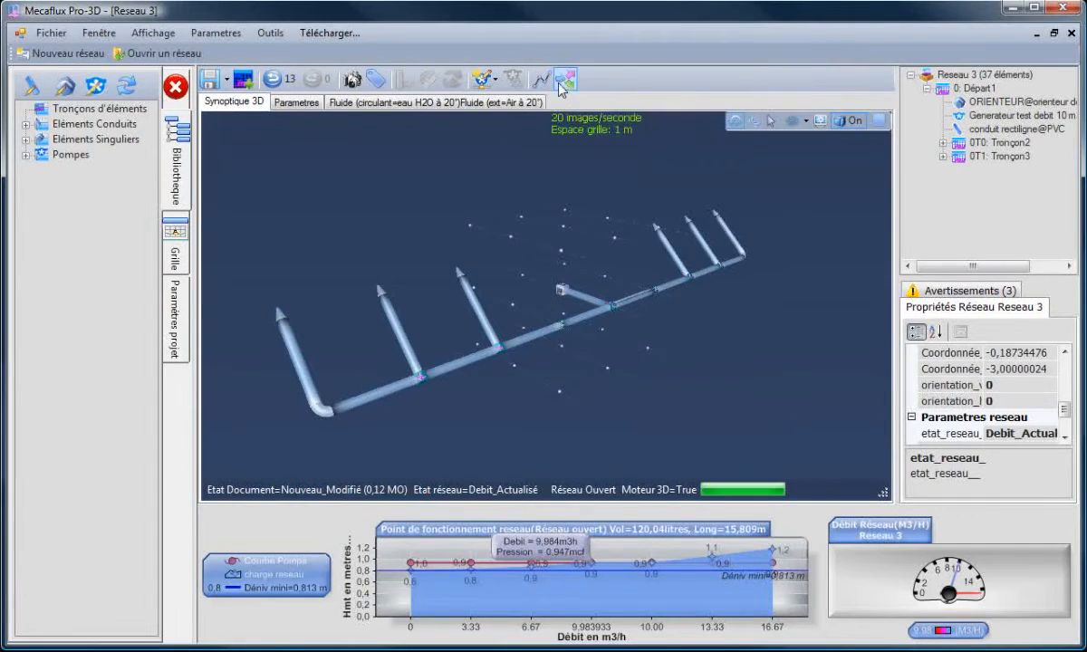
click(178, 88)
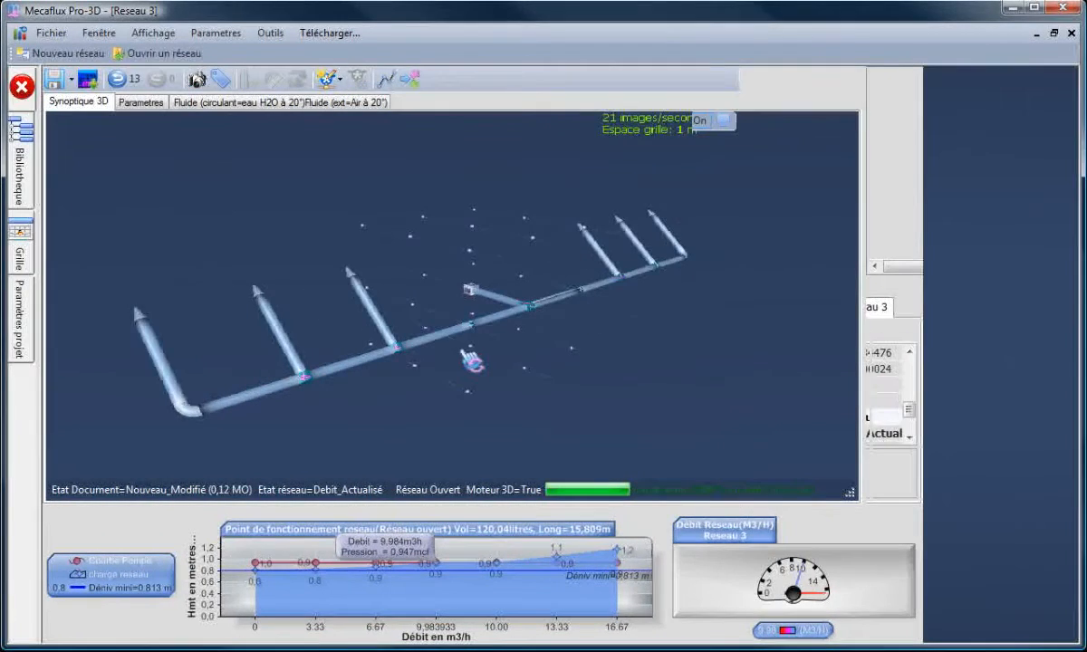
drag(719, 422, 734, 410)
click(409, 80)
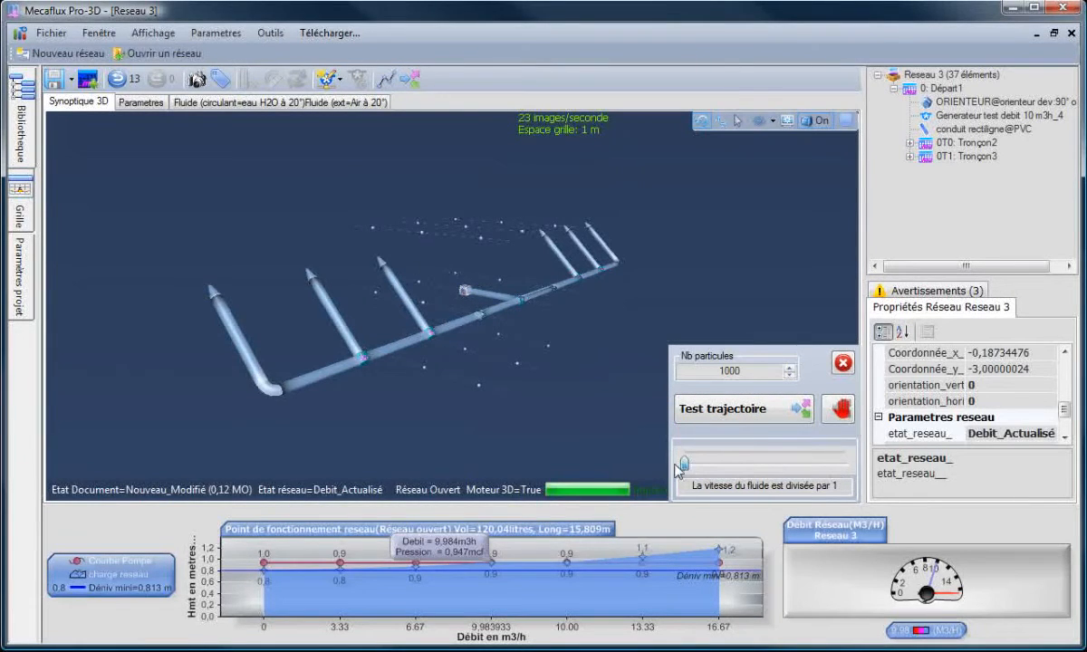
click(742, 410)
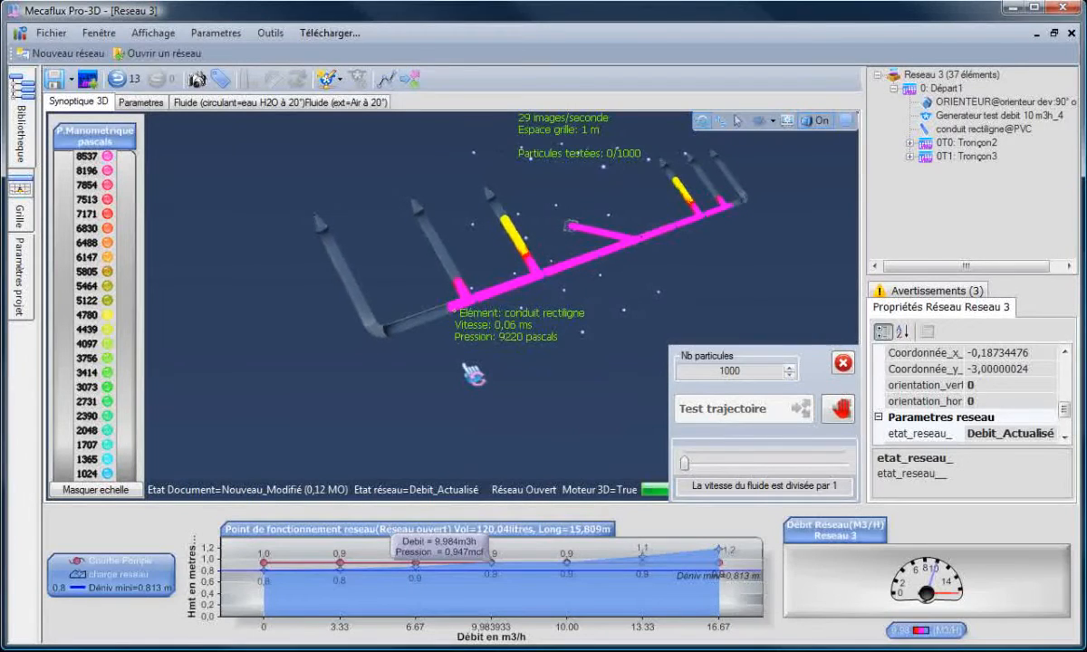
- Orbit and zoom around the network to watch the particle flow through the branches
drag(464, 366, 483, 372)
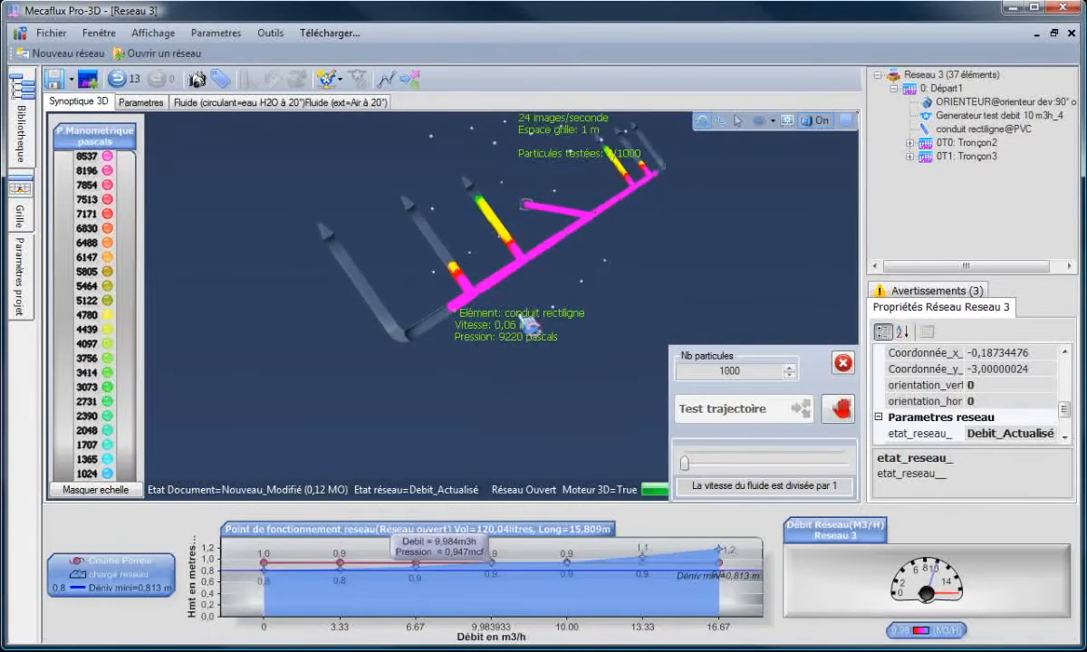
drag(485, 299, 654, 186)
drag(634, 252, 607, 254)
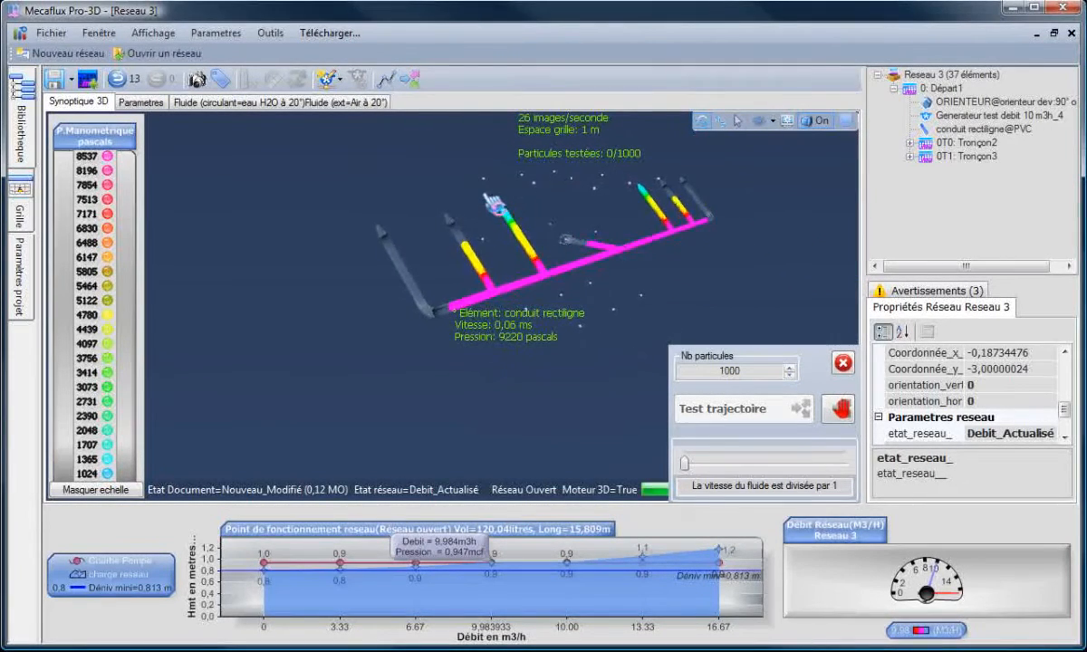
drag(492, 204, 637, 433)
scroll(500, 404, down, 4)
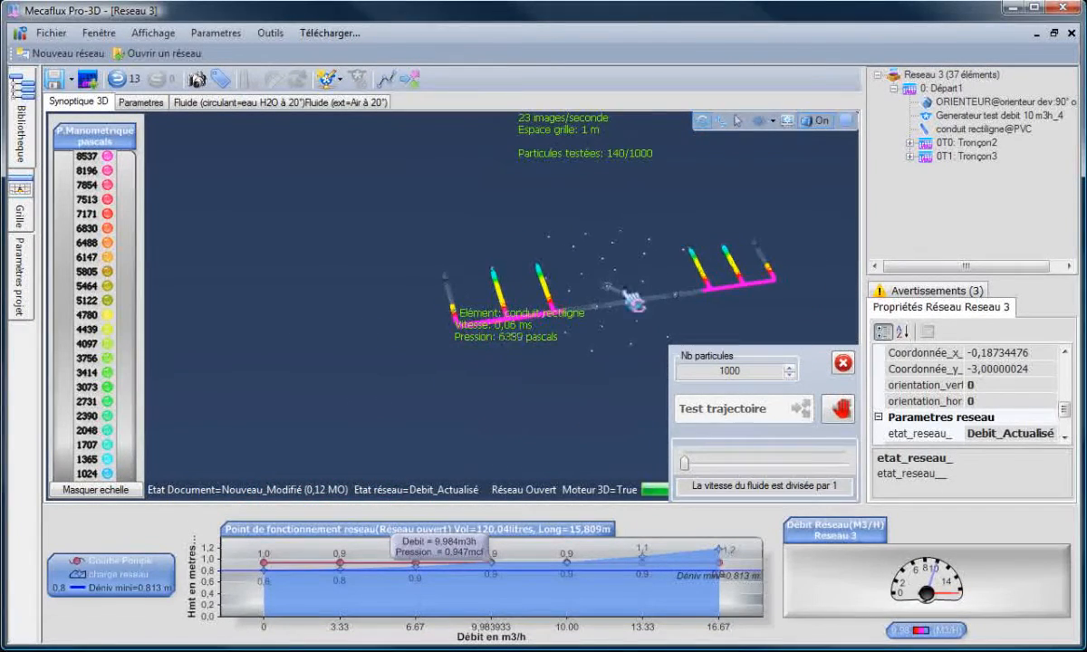
drag(613, 266, 604, 267)
drag(502, 412, 586, 386)
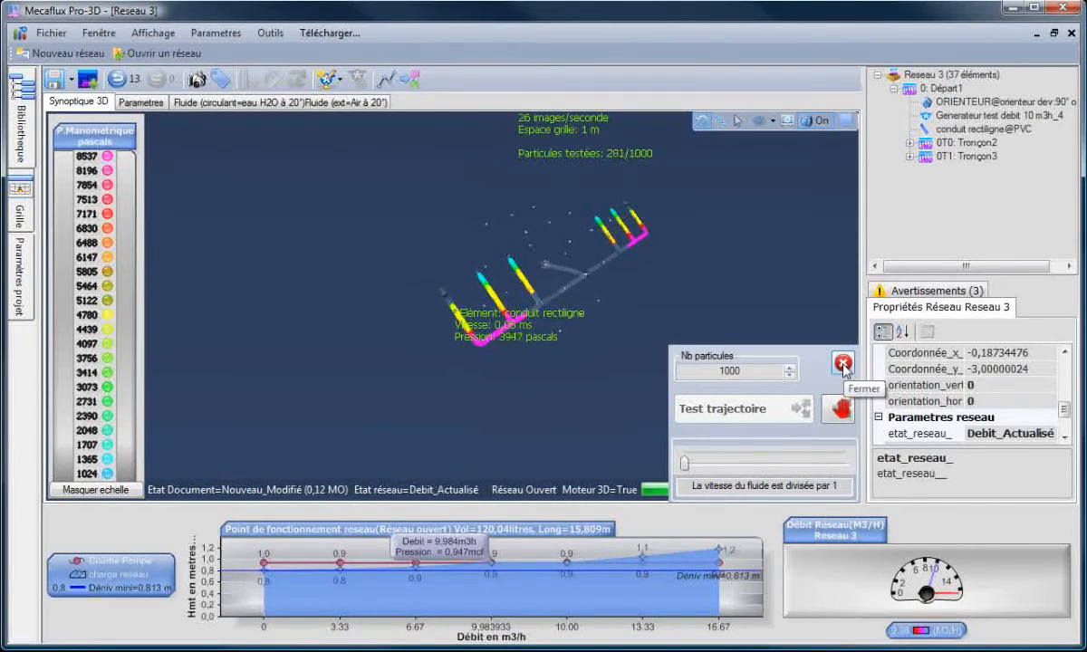
drag(621, 276, 595, 296)
scroll(615, 326, up, 5)
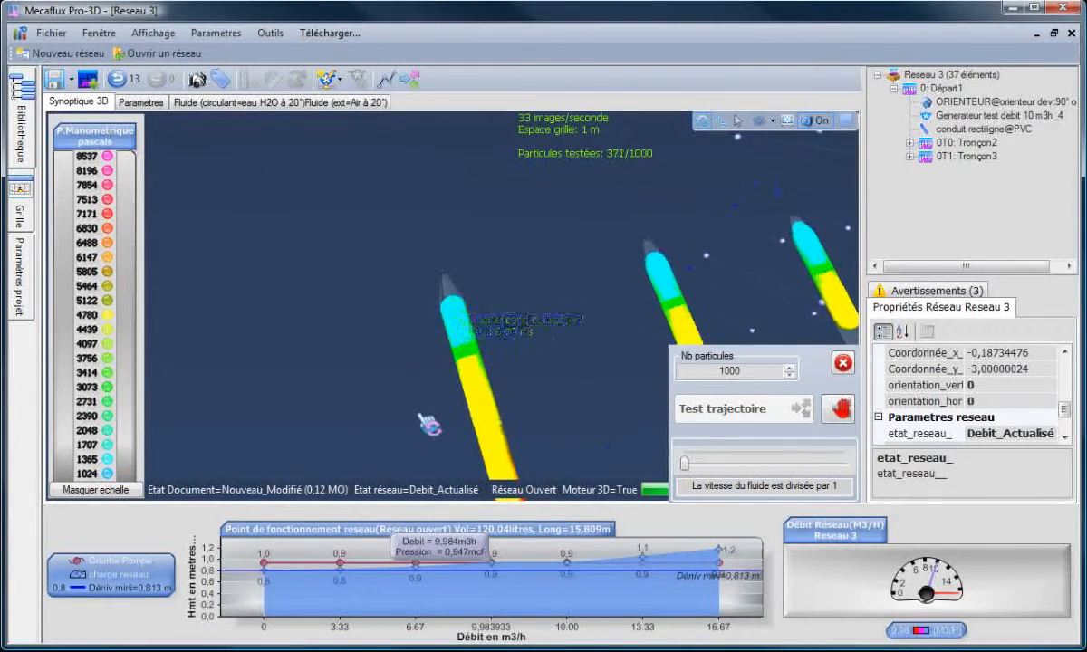
drag(418, 412, 597, 409)
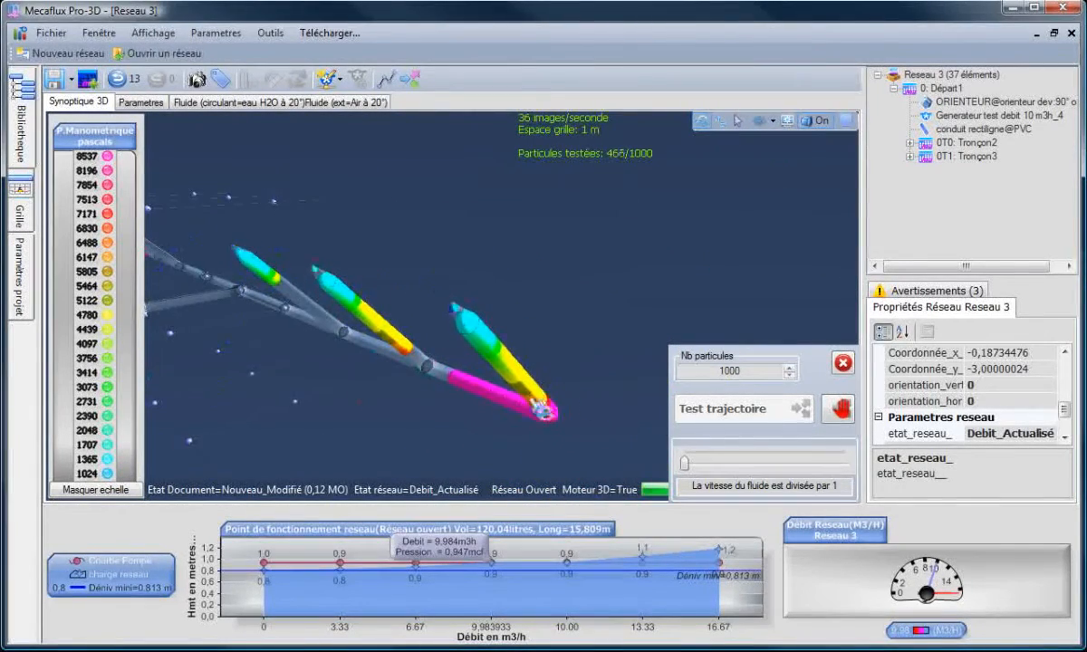
scroll(544, 412, up, 5)
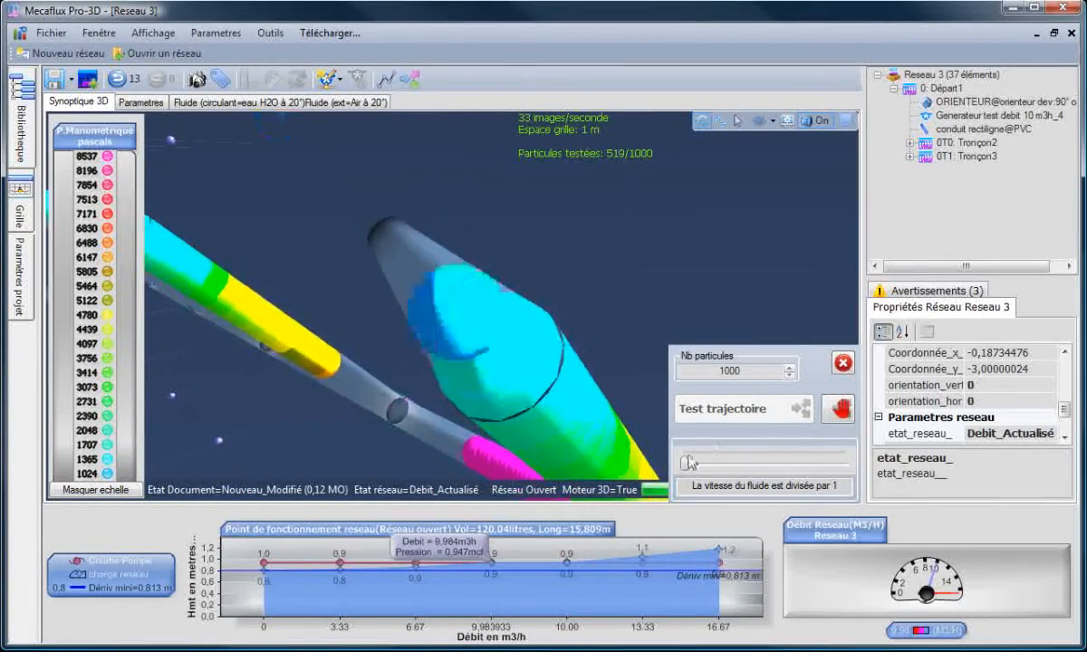
- Slow the particle animation so the fluid speed is divided by 26.5
drag(690, 463, 770, 465)
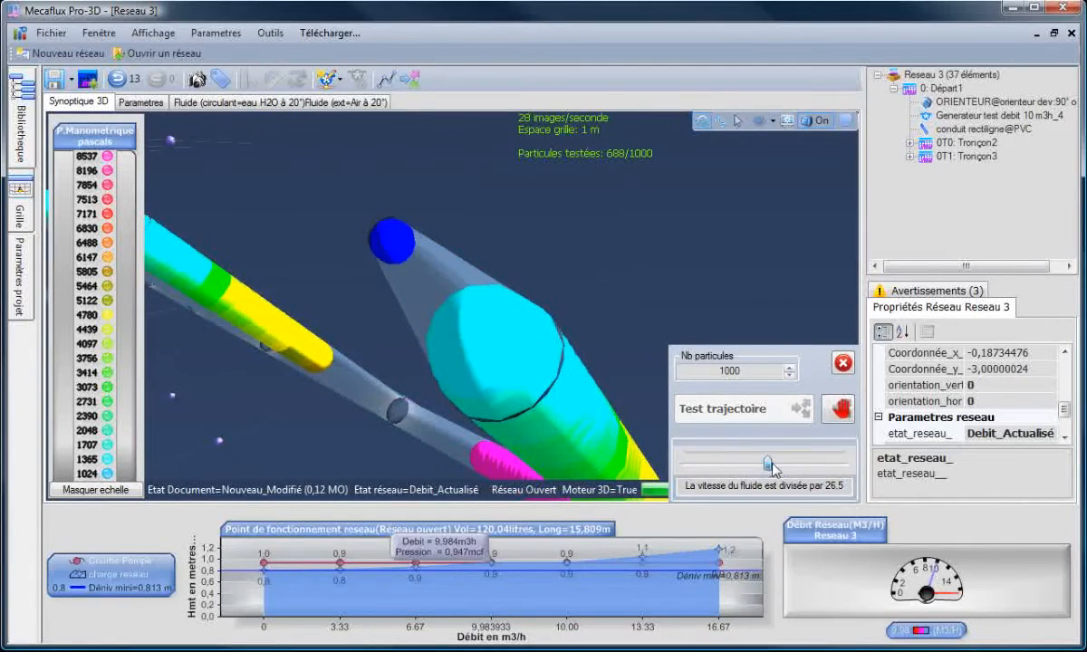
drag(308, 439, 412, 421)
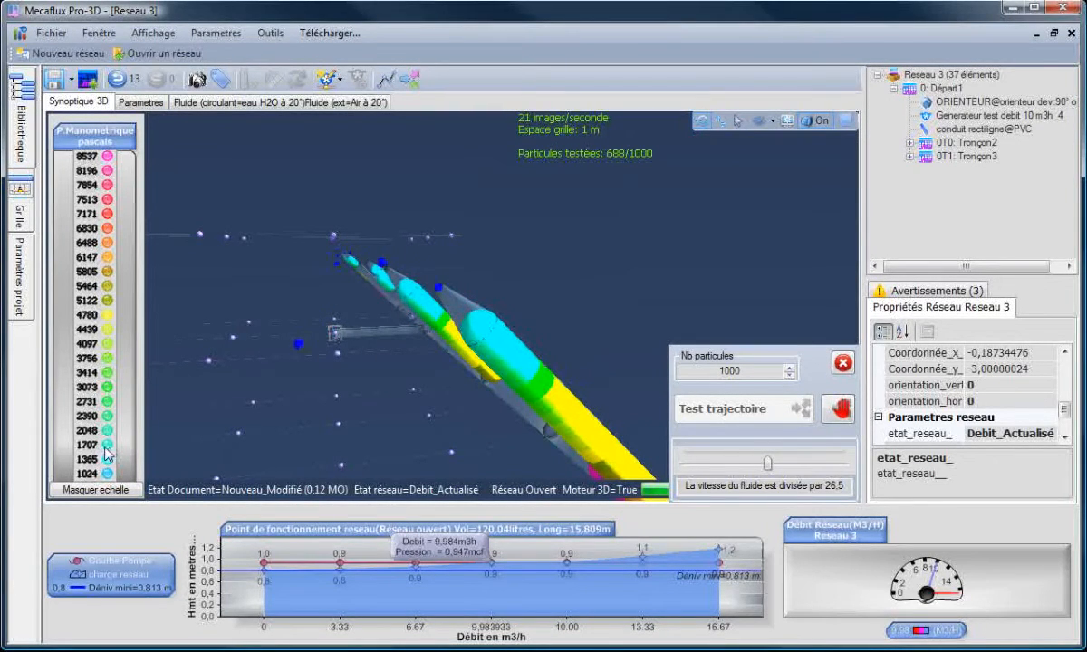
drag(313, 353, 281, 378)
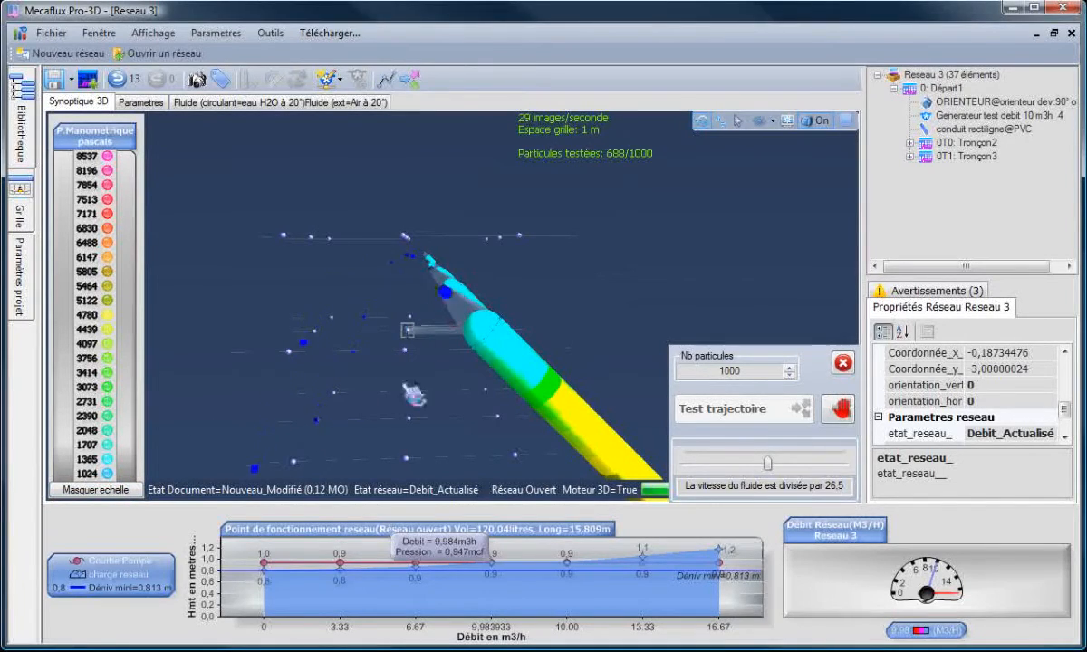
drag(421, 424, 453, 365)
- Inspect the results of the two converging cones, then close the trajectory test
click(468, 319)
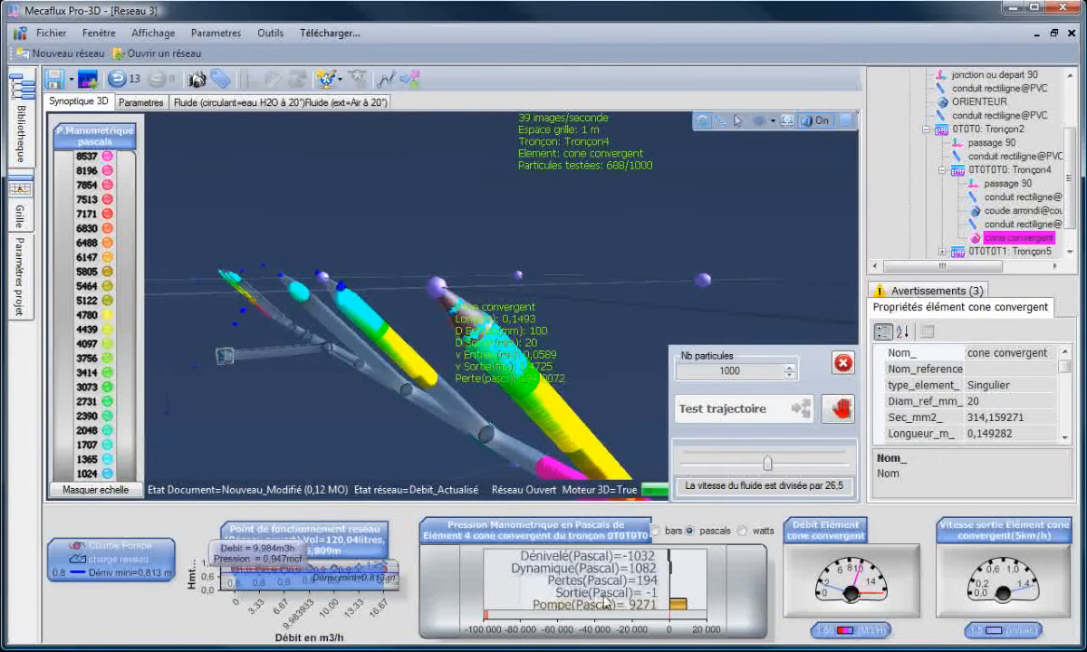
click(340, 317)
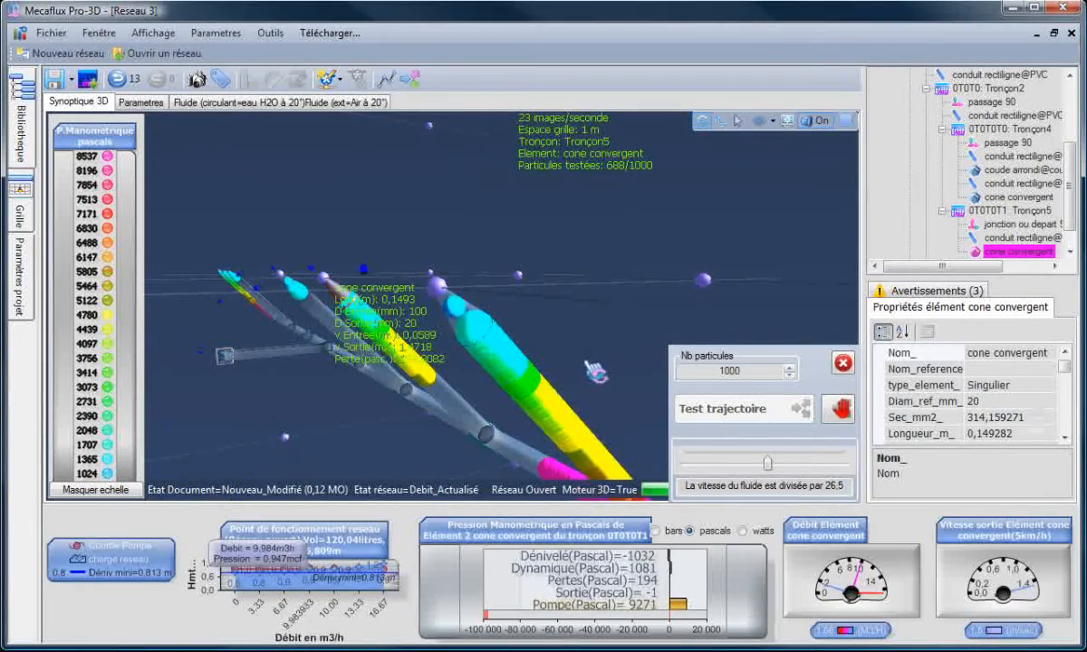
drag(591, 367, 750, 390)
click(843, 363)
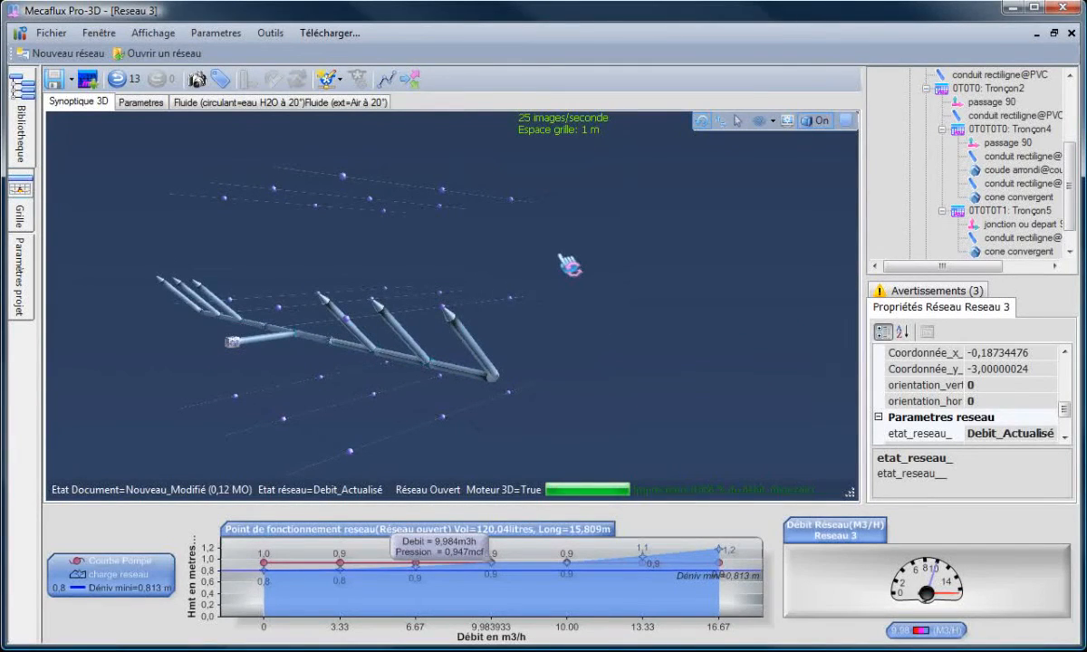
drag(569, 265, 734, 379)
drag(288, 396, 243, 373)
scroll(680, 398, down, 2)
drag(725, 343, 748, 360)
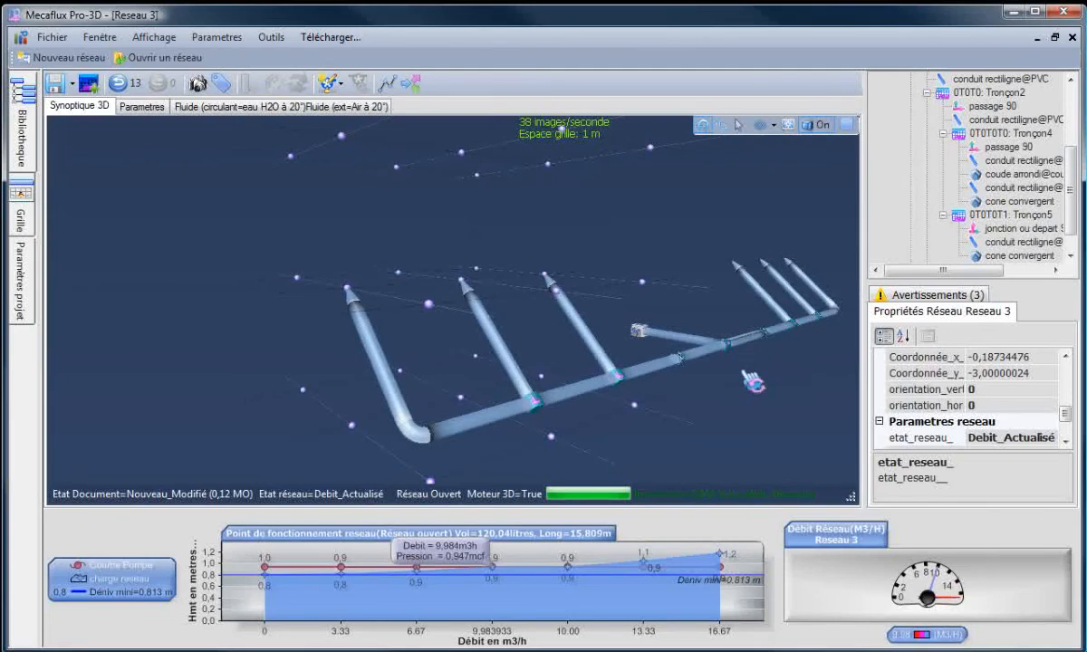
drag(606, 437, 618, 427)
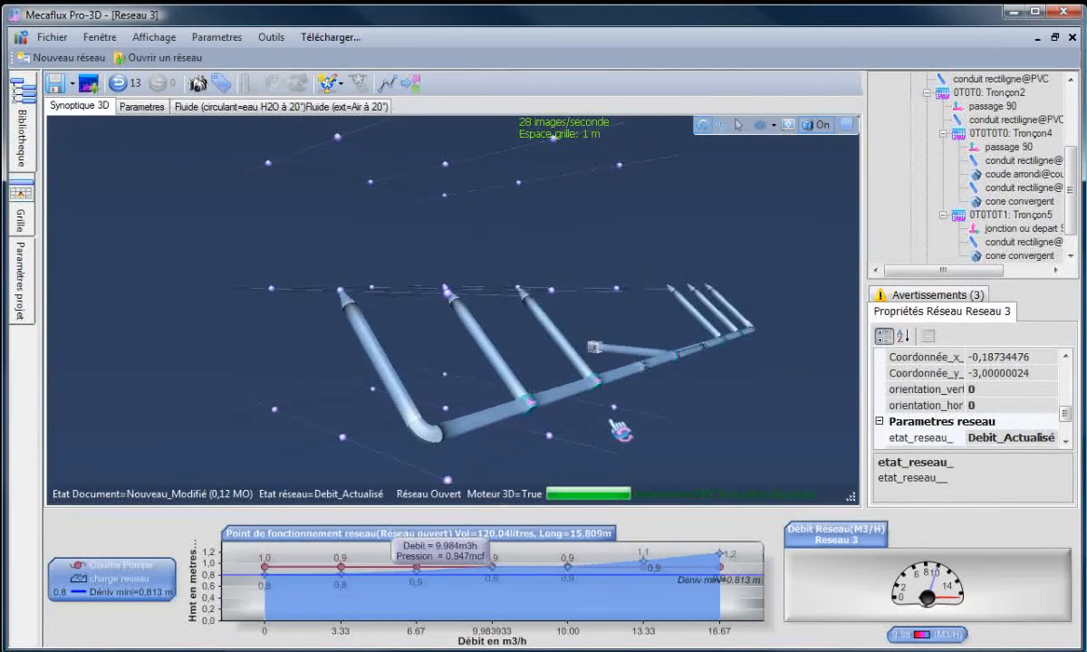